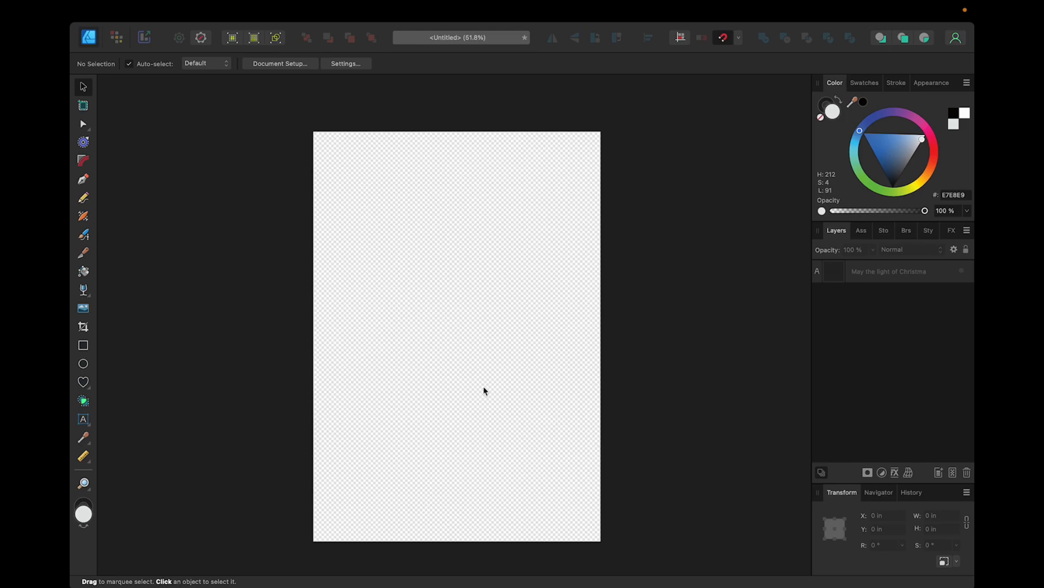
Step: Create a new document from the Christmas Card preset with a 7 in by 10 in page at 300 DPI
mouse_move(170, 9)
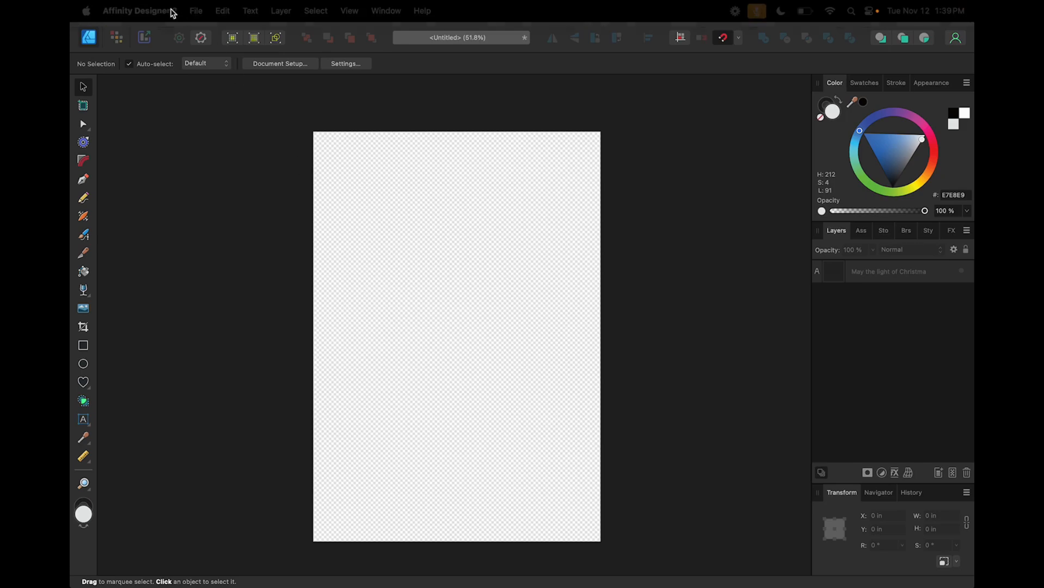
left_click(198, 13)
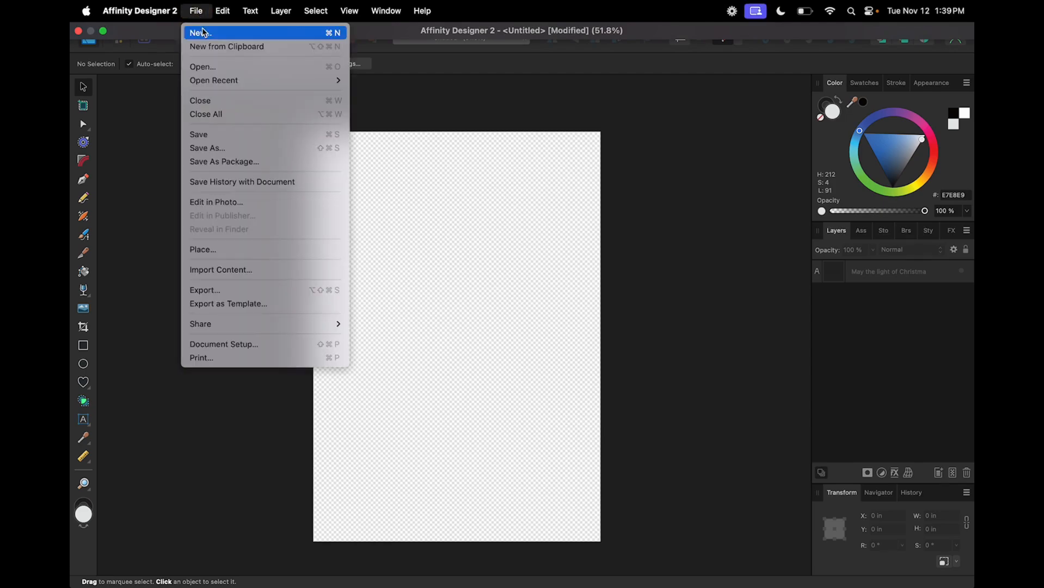
left_click(230, 36)
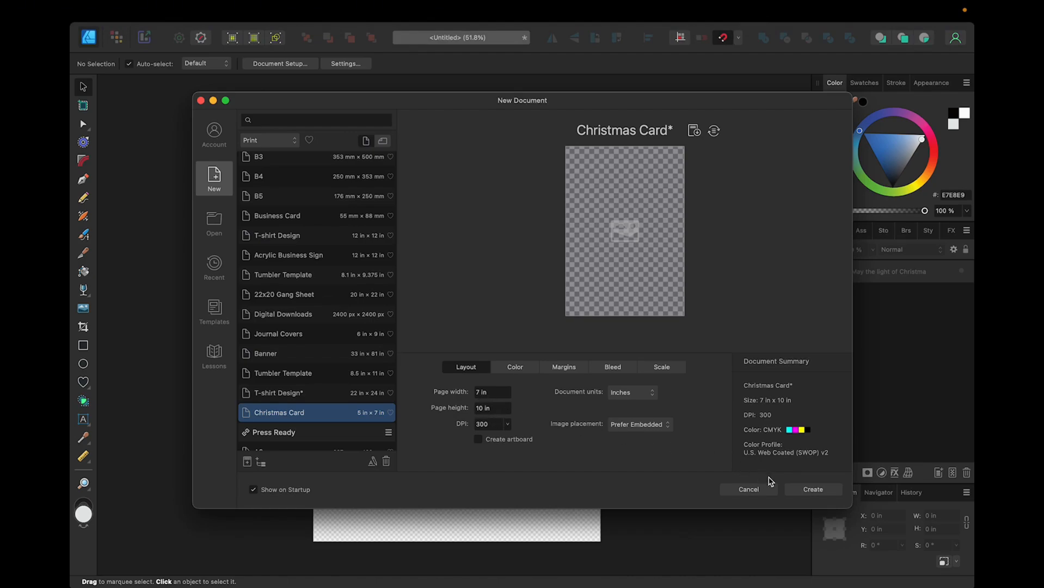
left_click(811, 490)
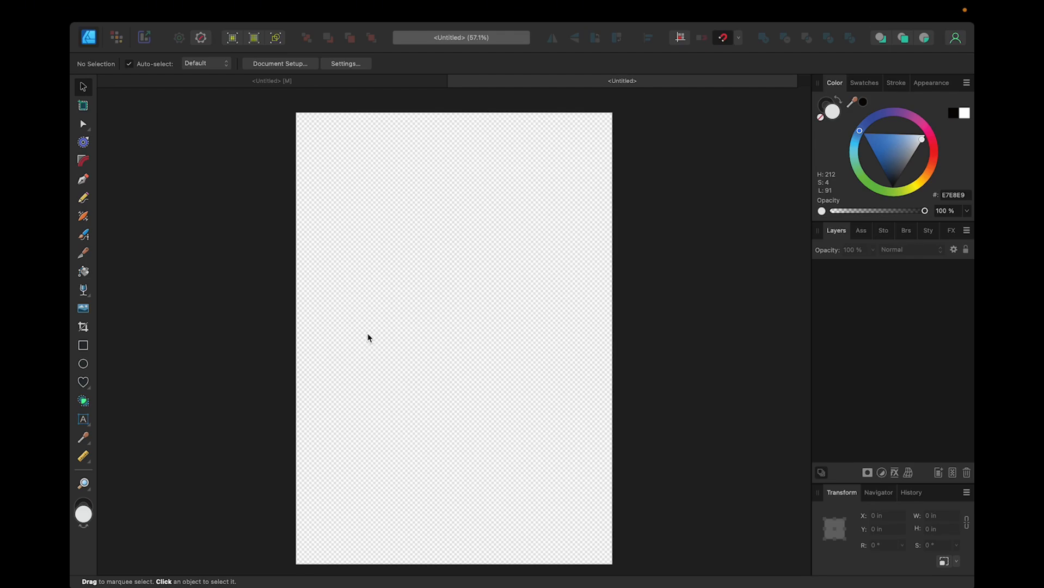
Step: Draw a thin full-width rectangle about 7 in by 0.11 in at mid-height, then centre it vertically on the page as a fold line
scroll(368, 339, "down", 1)
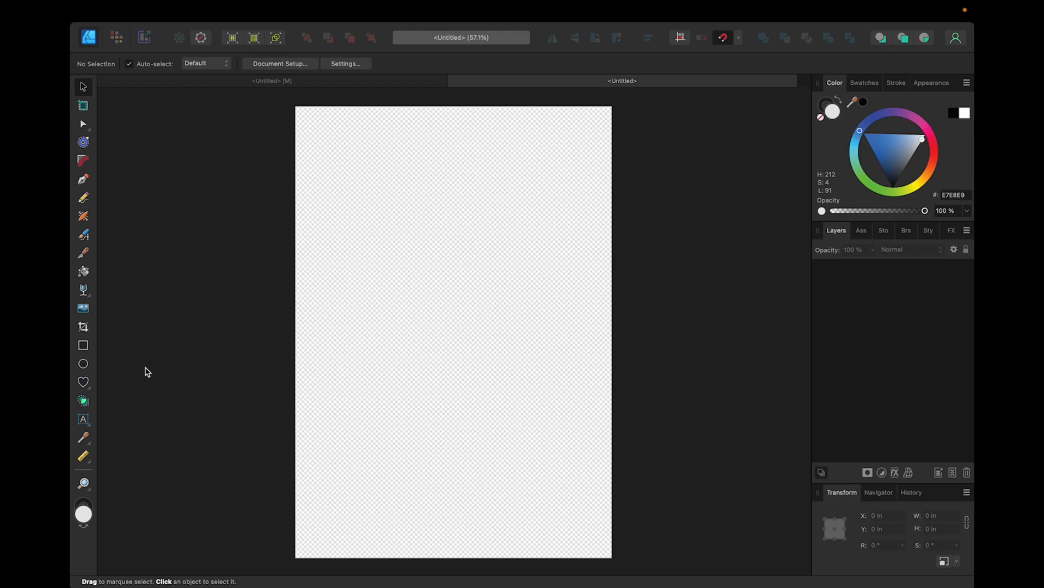
left_click(84, 349)
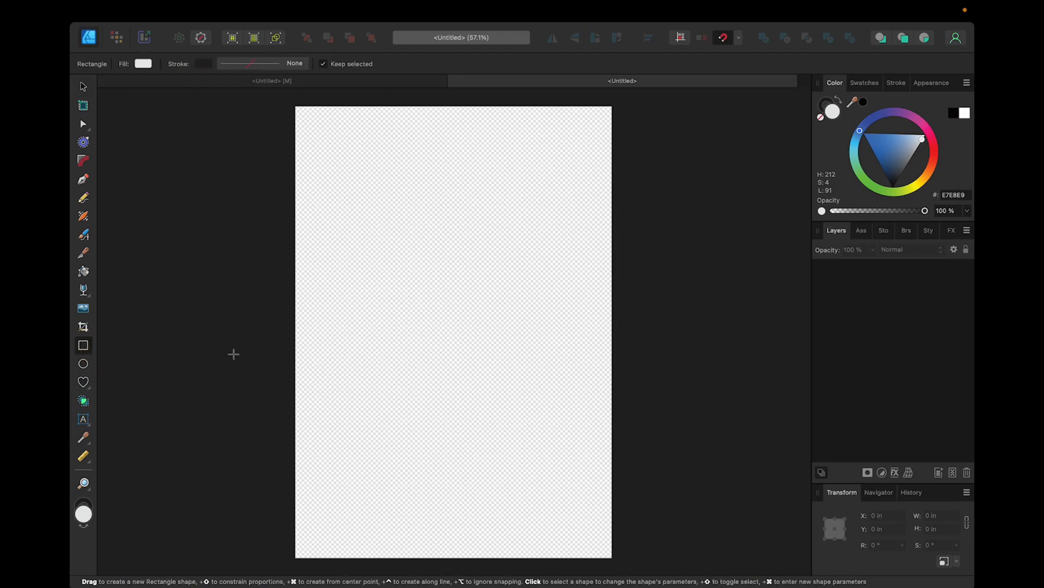
left_click_drag(295, 331, 613, 336)
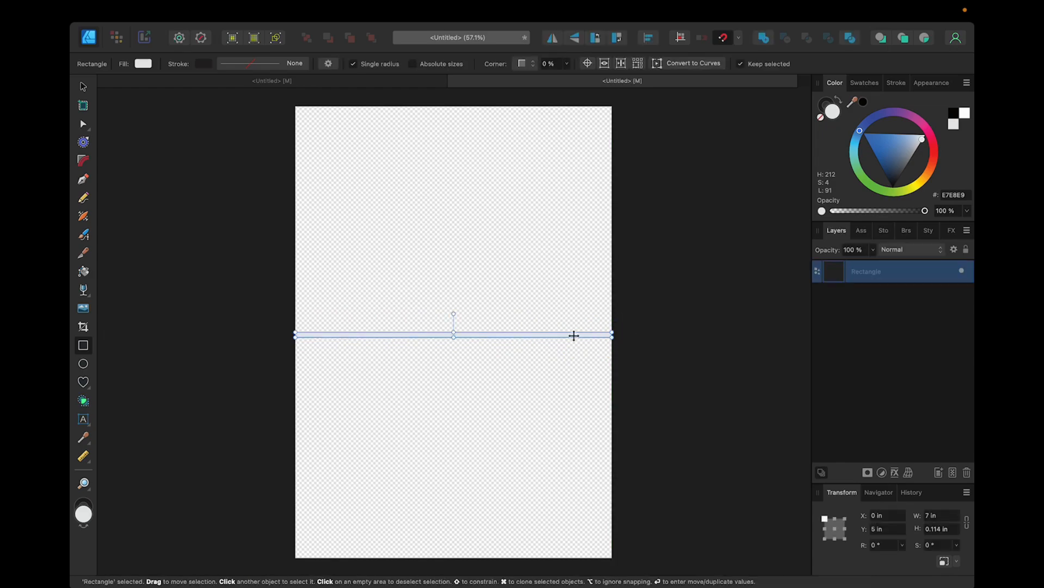
left_click(83, 87)
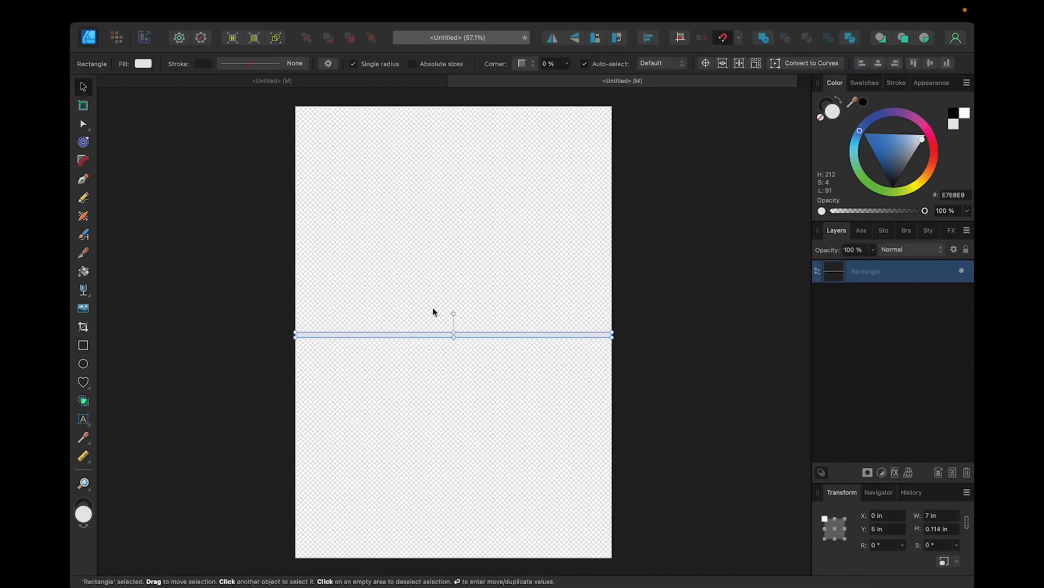
left_click(467, 335)
mouse_move(468, 334)
left_mouse_down()
mouse_move(471, 359)
mouse_move(466, 334)
left_mouse_up()
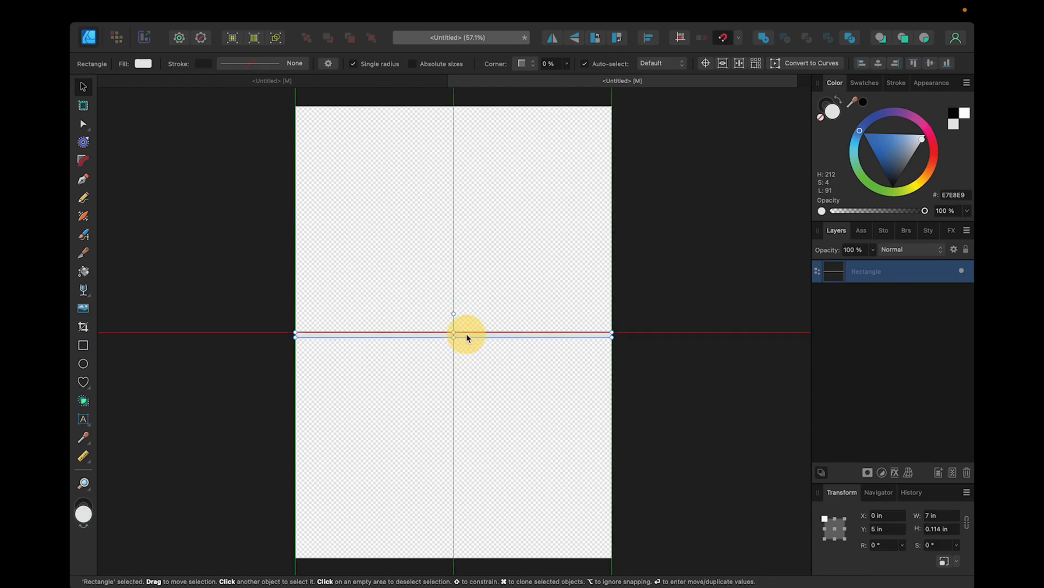
left_click_drag(466, 334, 466, 331)
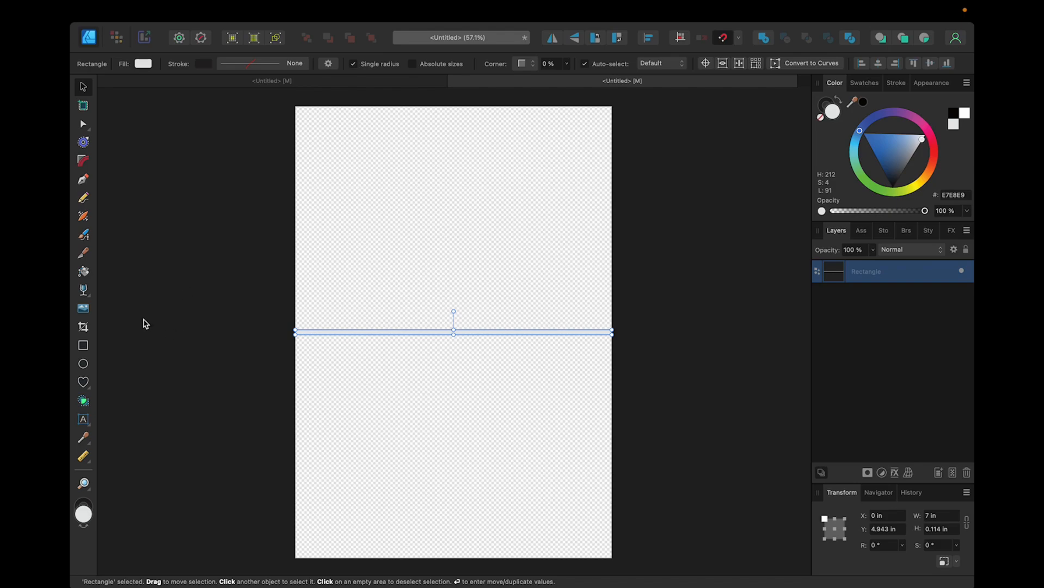
Step: Place the DALL-E .webp image from the Desktop below the fold line, about 7 in wide by 4 in high
left_click(85, 311)
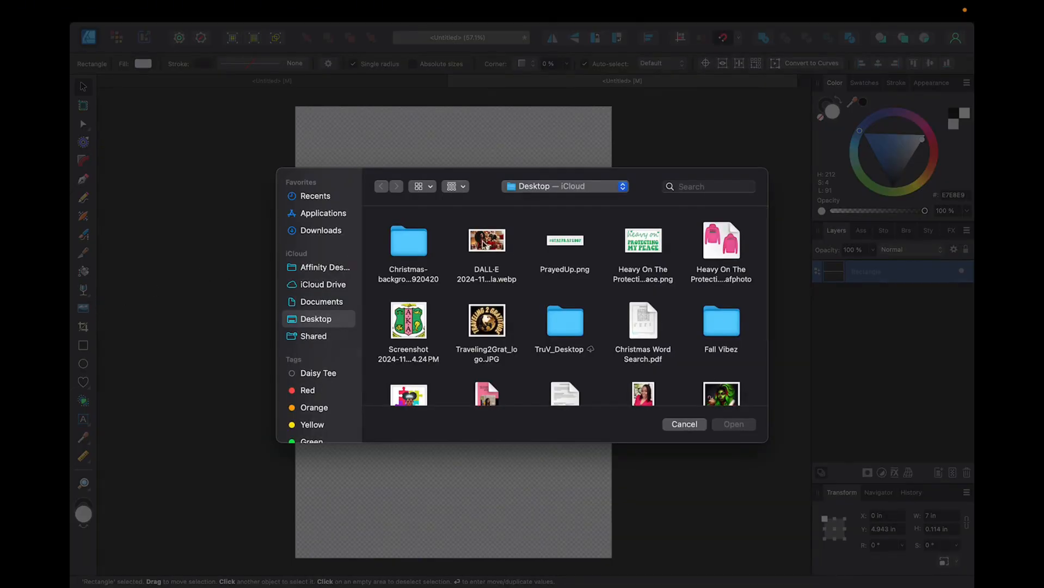
left_click(487, 242)
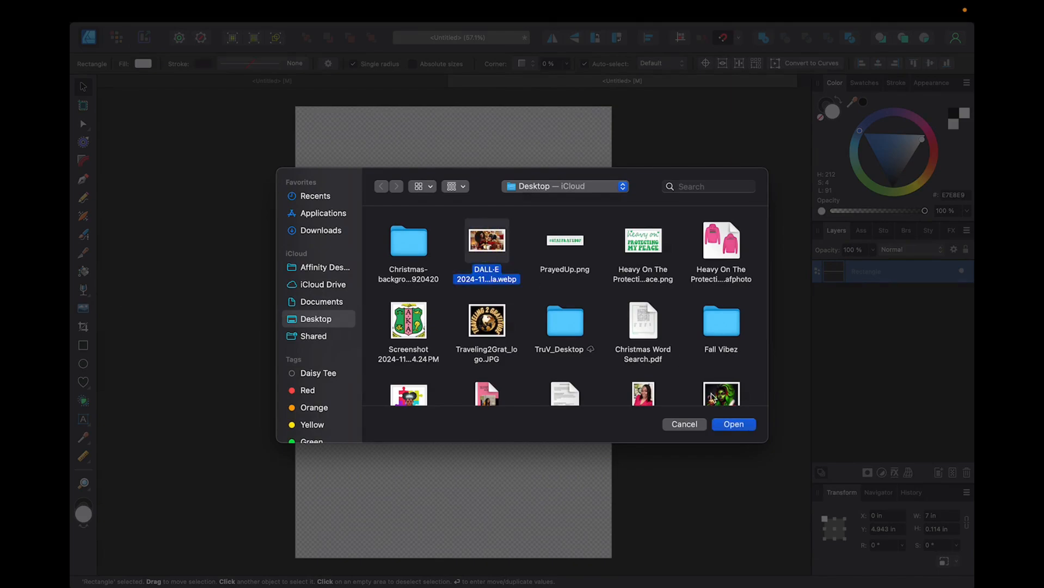
left_click(736, 424)
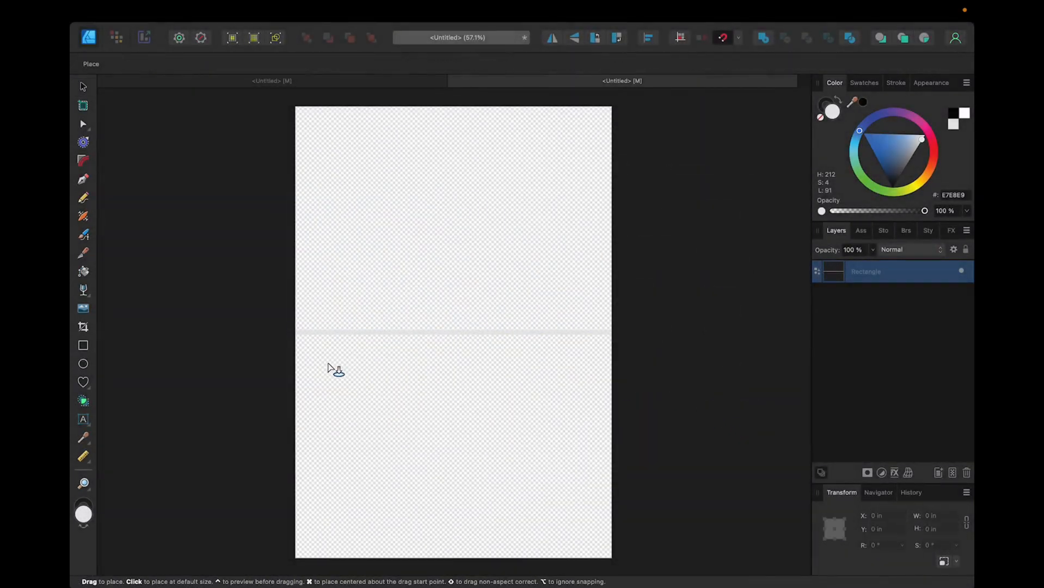
left_click(306, 344)
left_click_drag(306, 344, 609, 497)
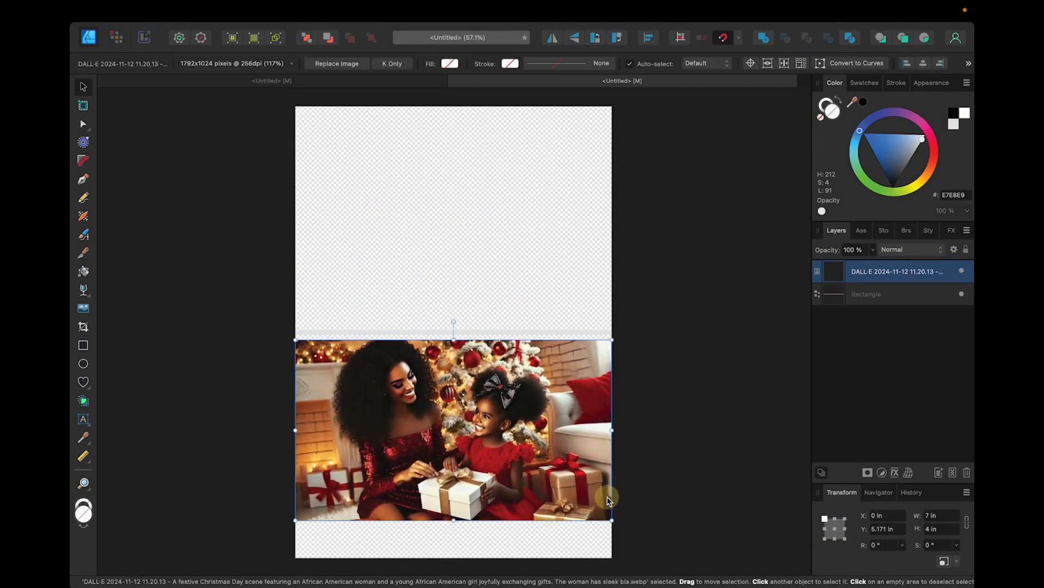
Step: Align the image's upper edge with the fold line, enlarge it to about 8.65 in by 4.94 in, and centre it horizontally
scroll(609, 500, "down", 3)
scroll(609, 500, "down", 2)
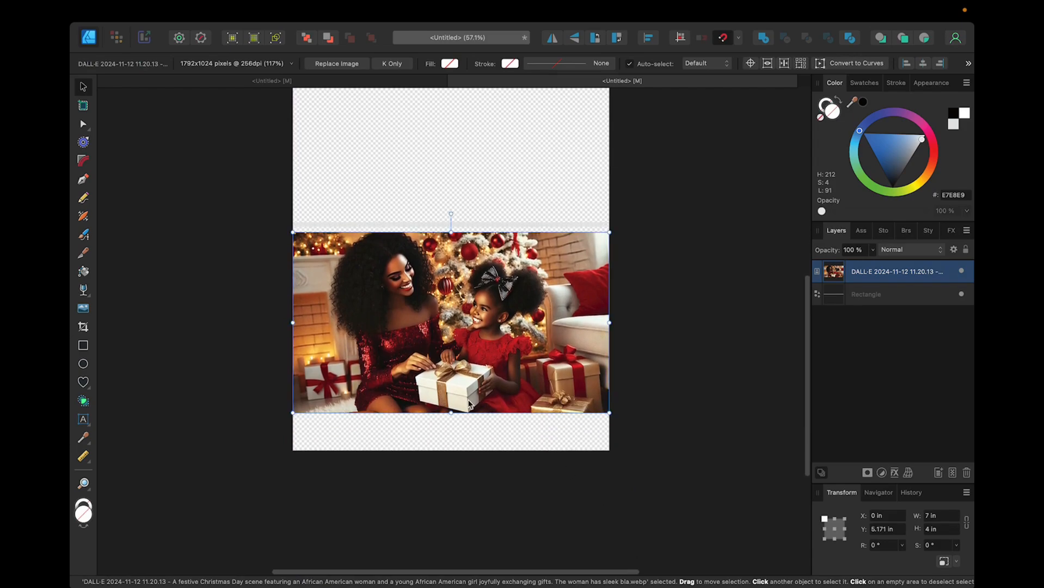
left_click_drag(432, 368, 431, 362)
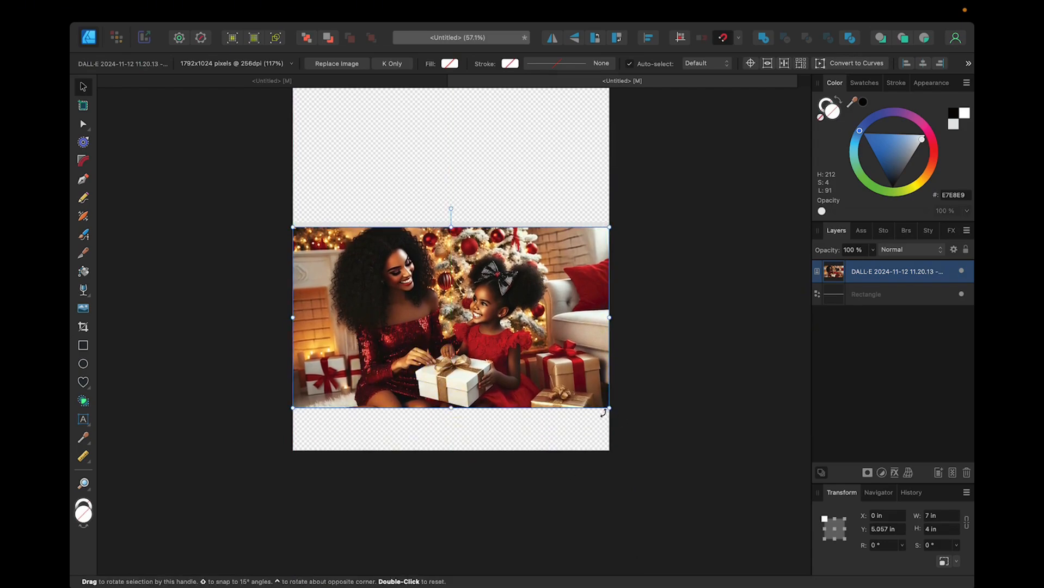
left_click_drag(610, 409, 684, 450)
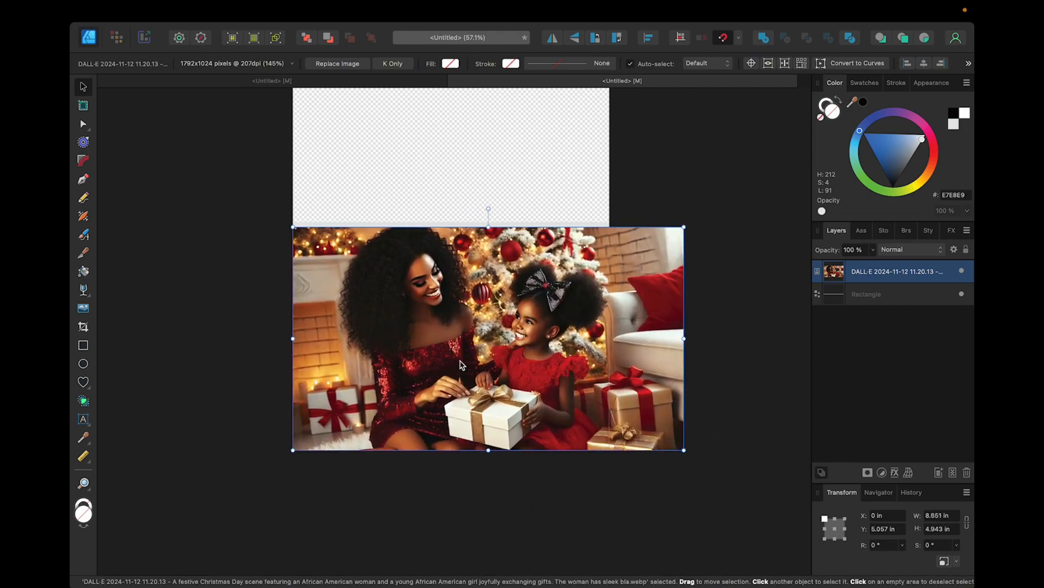
left_click_drag(516, 349, 481, 353)
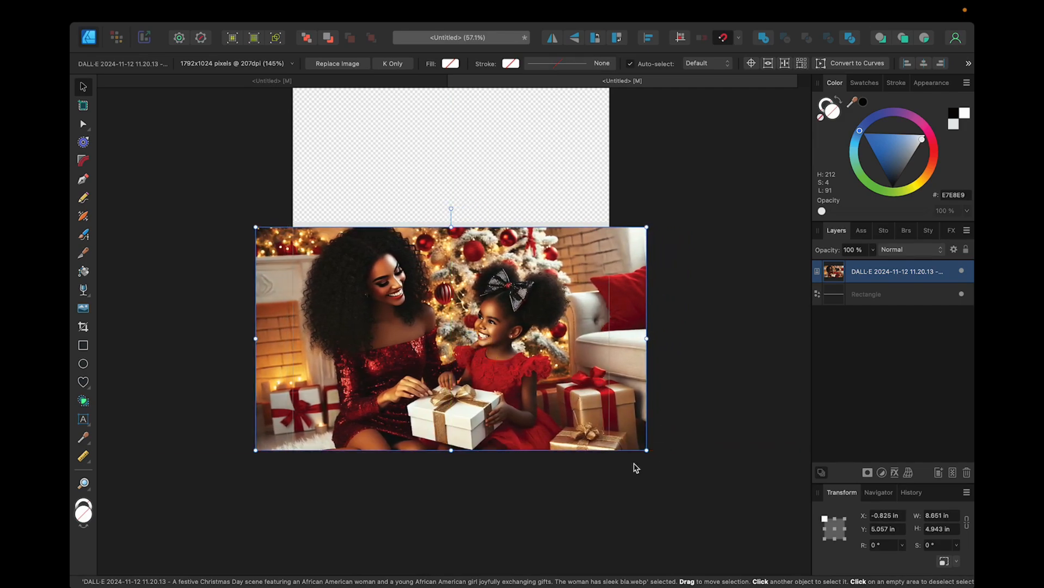
Step: Crop both sides of the Christmas image to the page edges so it is 7 in wide
left_click(83, 327)
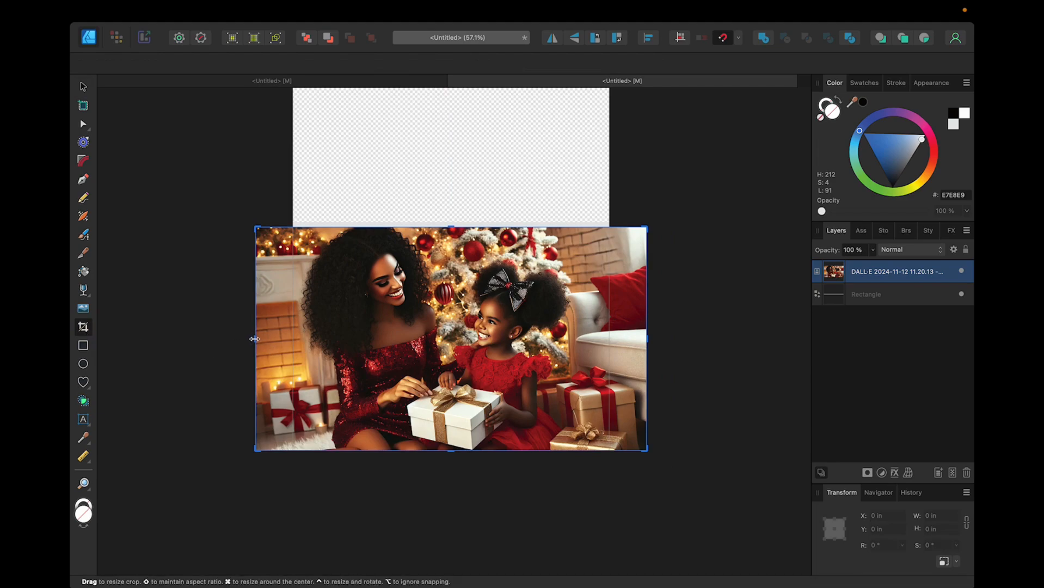
left_click_drag(255, 339, 289, 339)
left_click_drag(647, 338, 614, 344)
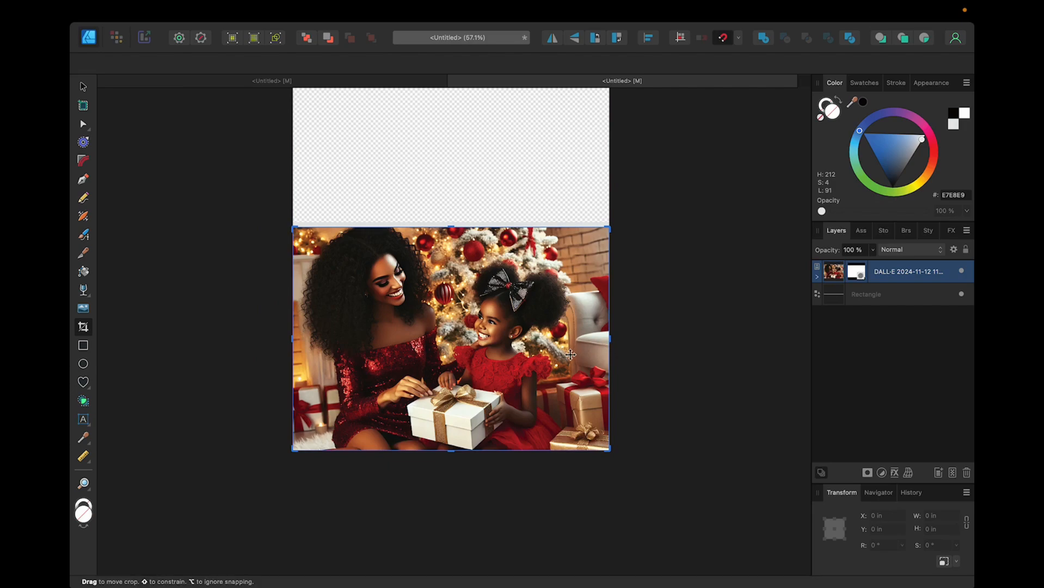
left_click(83, 89)
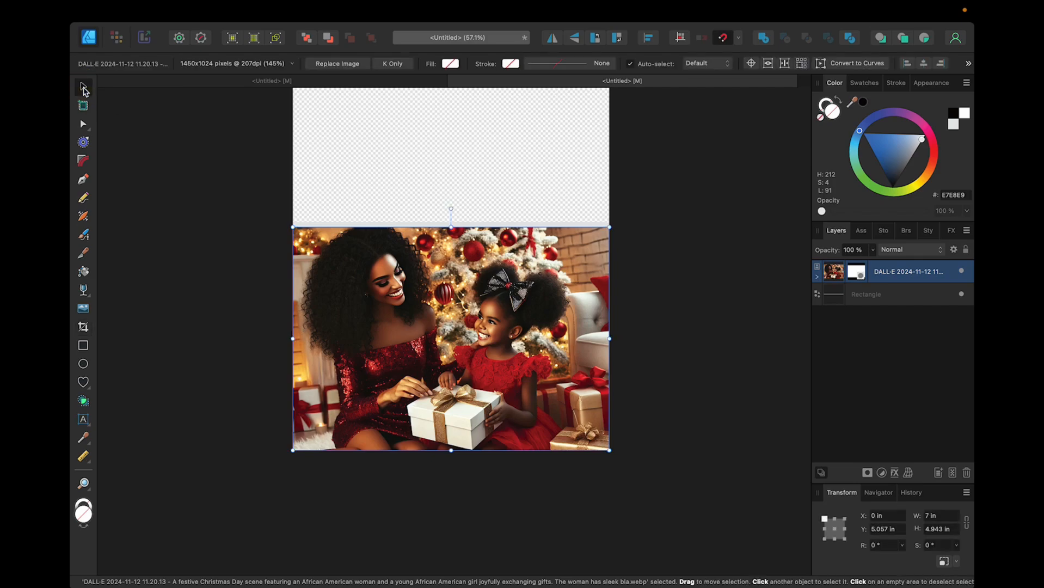
Step: Add the art text "Merry Christmas" at about 64.5 pt over the lower part of the image and centre it horizontally
scroll(558, 351, "up", 2)
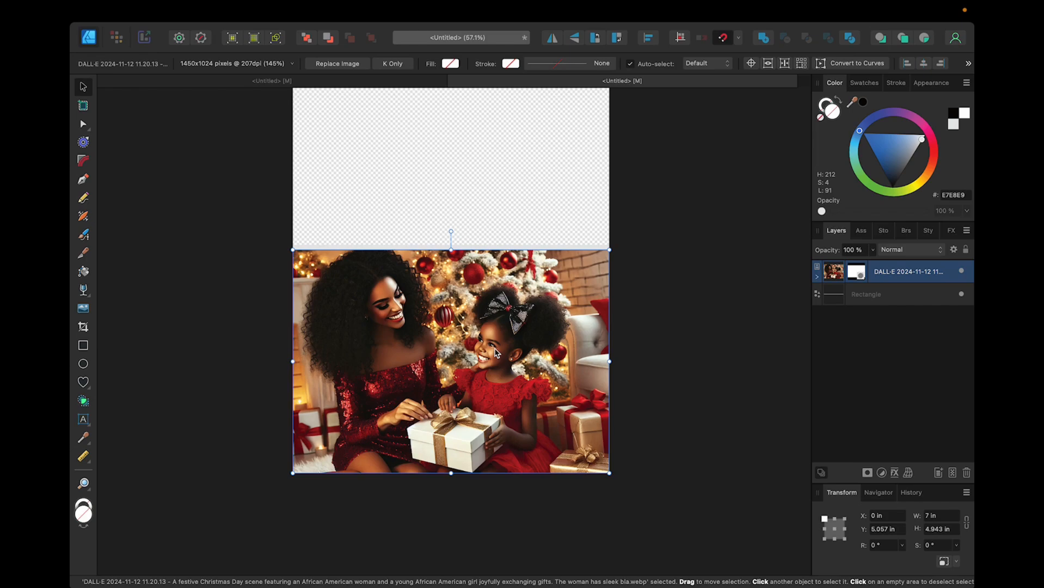
scroll(496, 353, "down", 2)
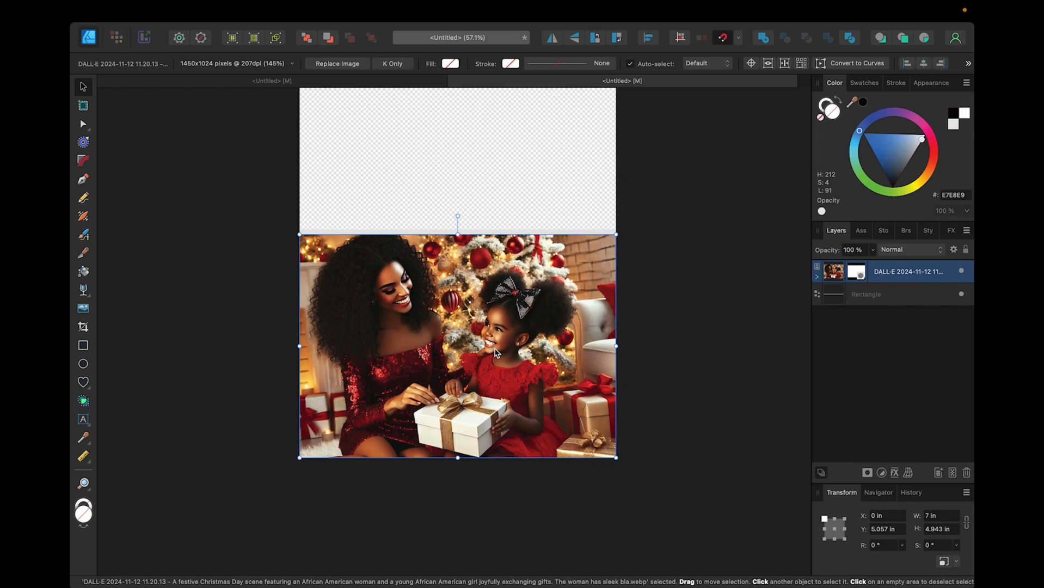
left_click(84, 420)
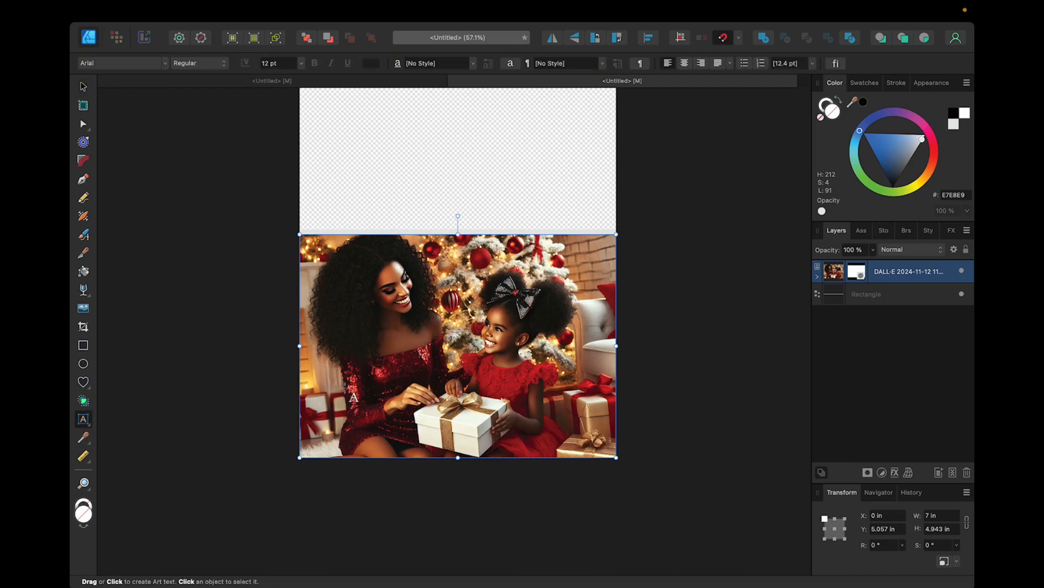
left_click_drag(328, 371, 377, 400)
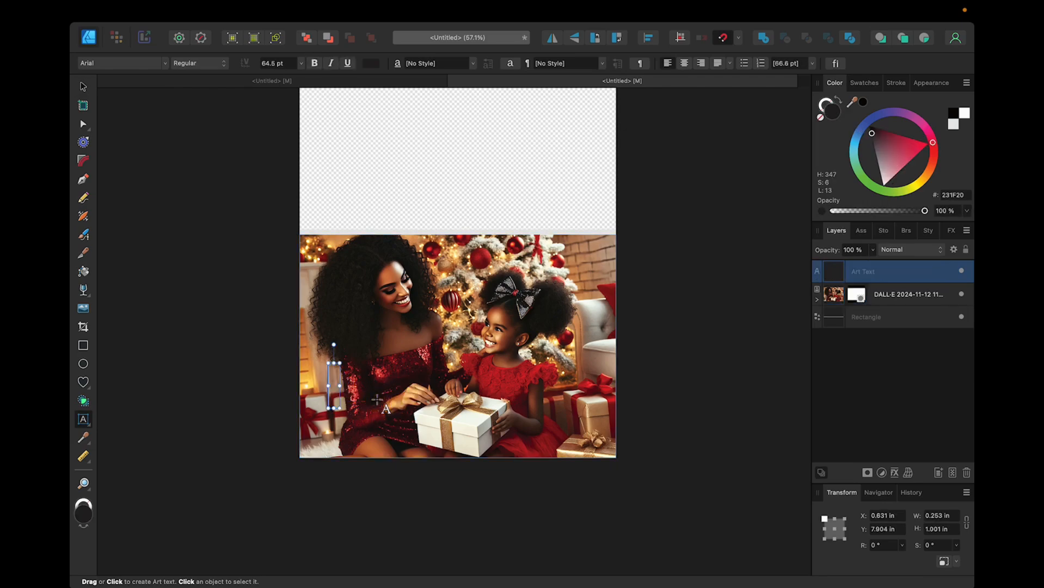
type("Merr")
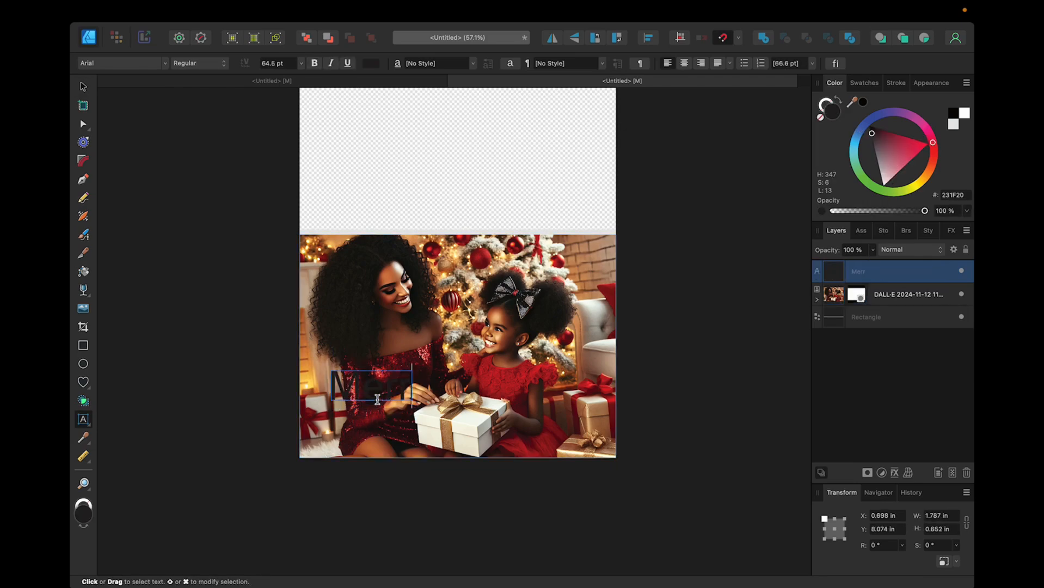
type("y Christmas")
key("Escape")
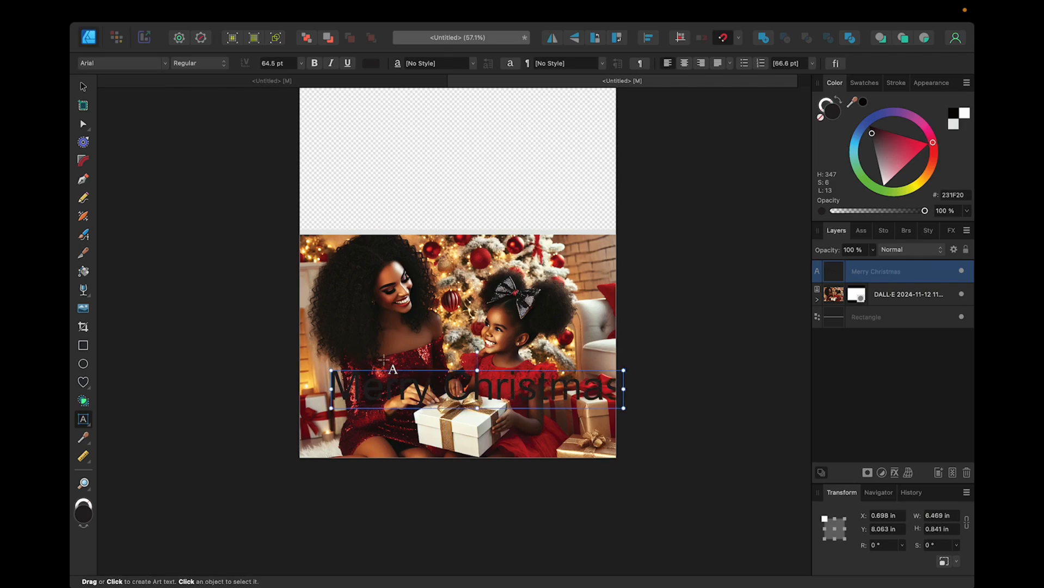
left_click(83, 86)
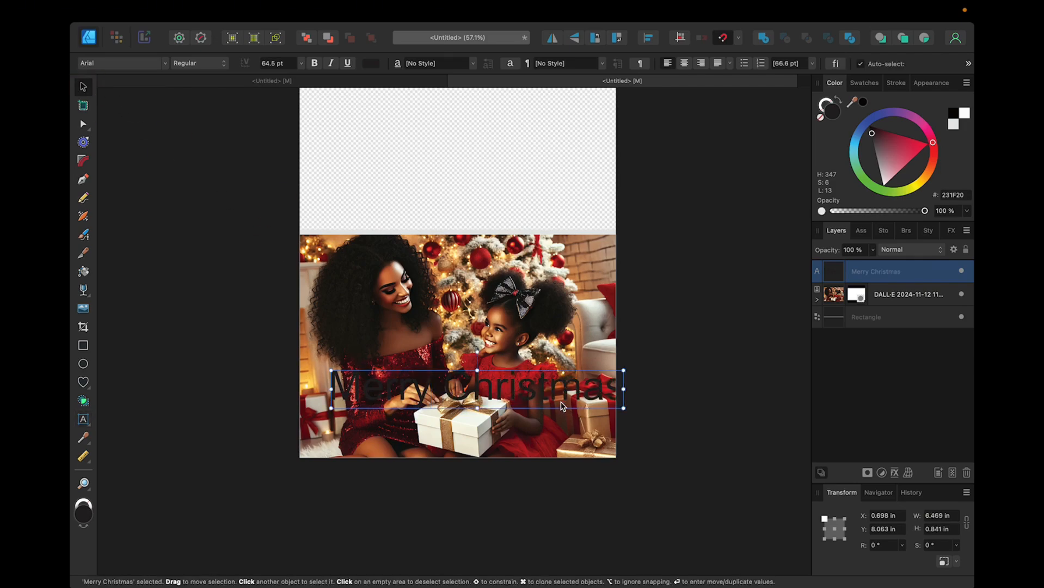
mouse_move(518, 395)
left_mouse_down()
mouse_move(507, 379)
mouse_move(508, 399)
mouse_move(501, 389)
left_mouse_up()
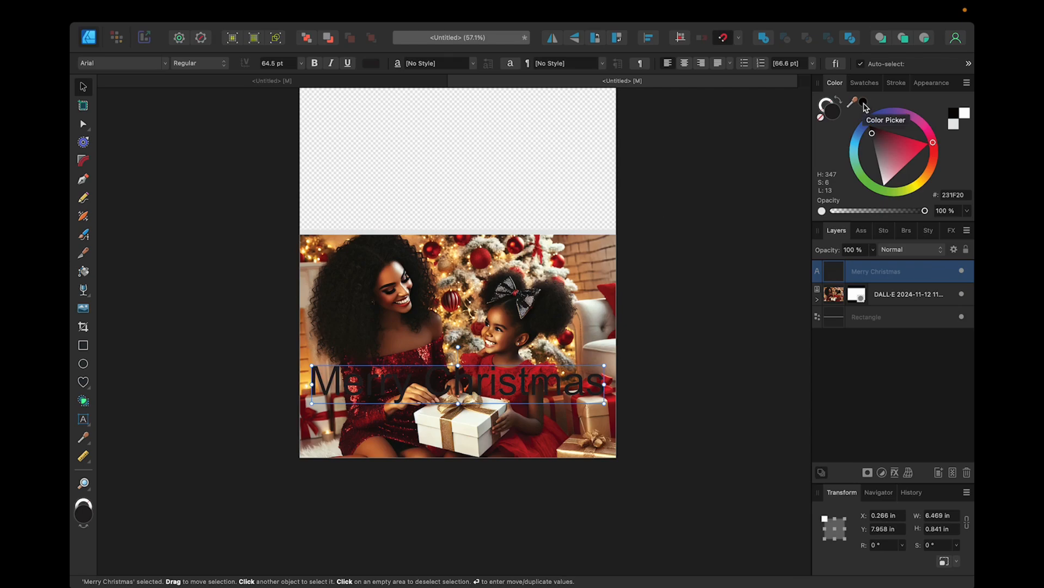
Step: Sample a gold colour from the image and apply it as the "Merry Christmas" text fill, ECB75D
left_click_drag(865, 106, 571, 355)
scroll(571, 354, "down", 3)
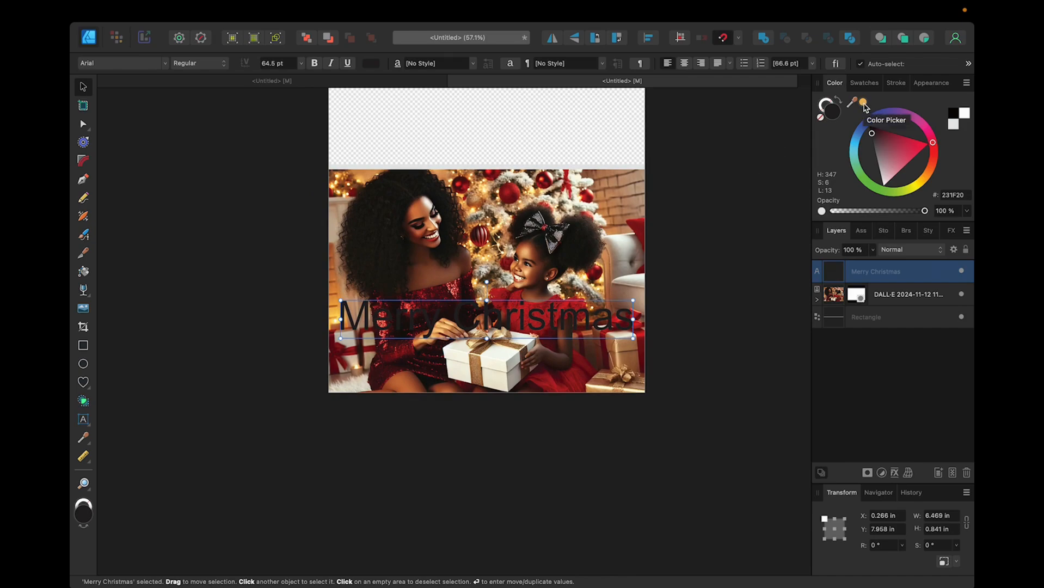
left_click(864, 103)
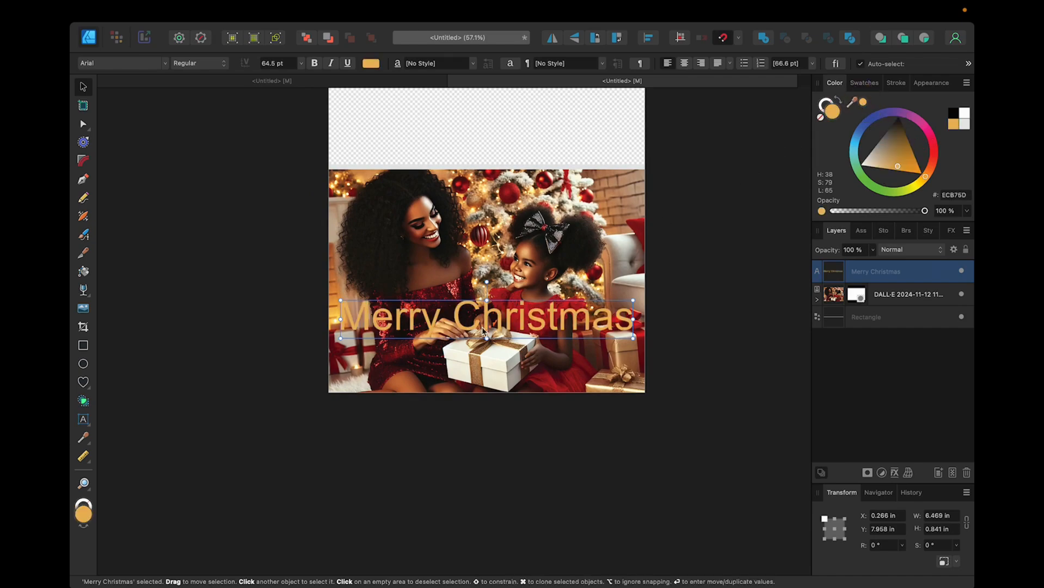
Step: Change the "Merry Christmas" text to the Ananda Black Personal Use font and centre it horizontally on the page again
scroll(483, 326, "up", 3)
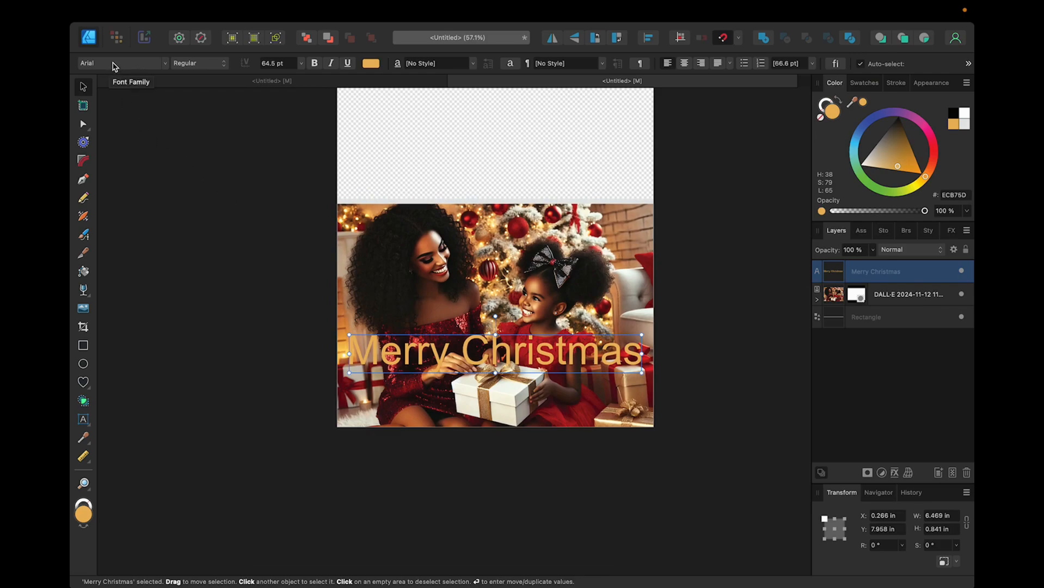
left_click(114, 64)
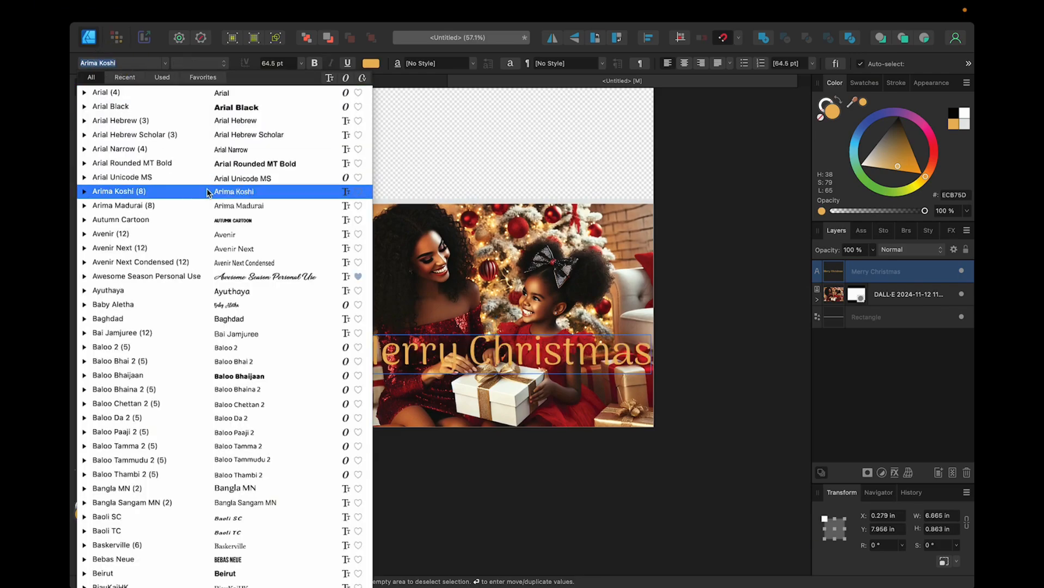
left_click(255, 250)
left_click(261, 277)
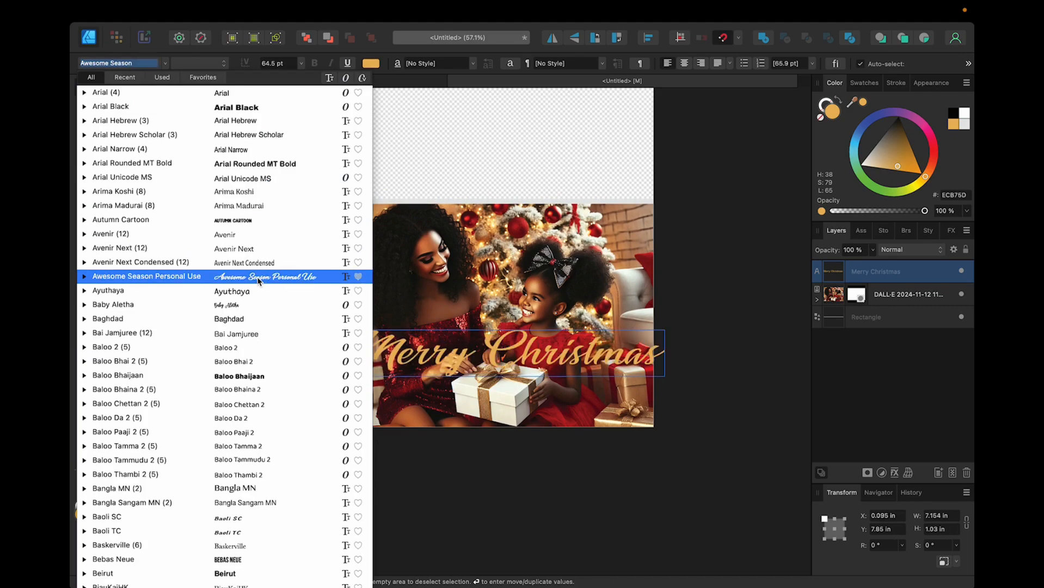
scroll(257, 280, "down", 5)
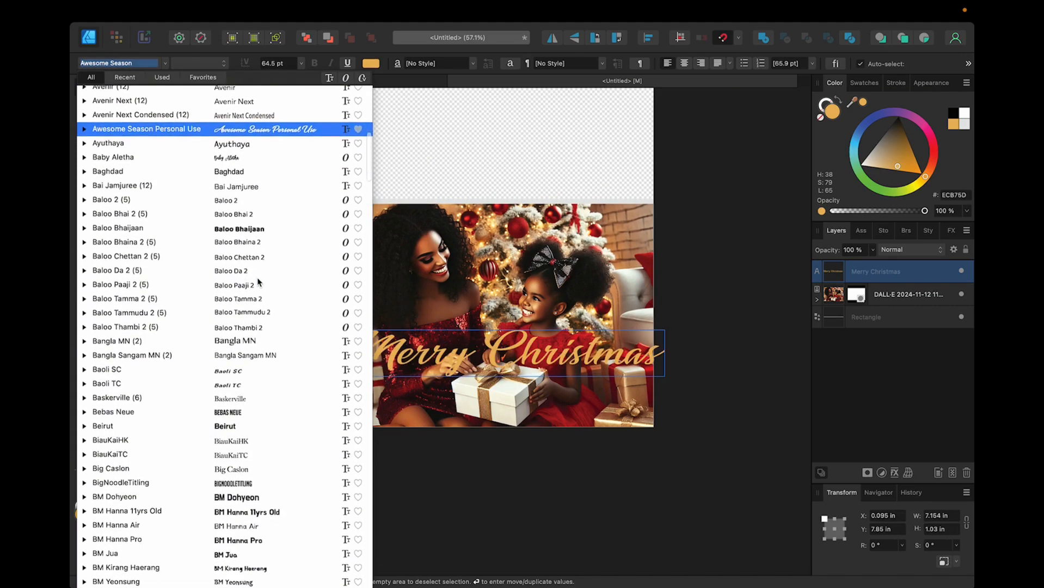
scroll(258, 281, "down", 1)
scroll(258, 281, "up", 12)
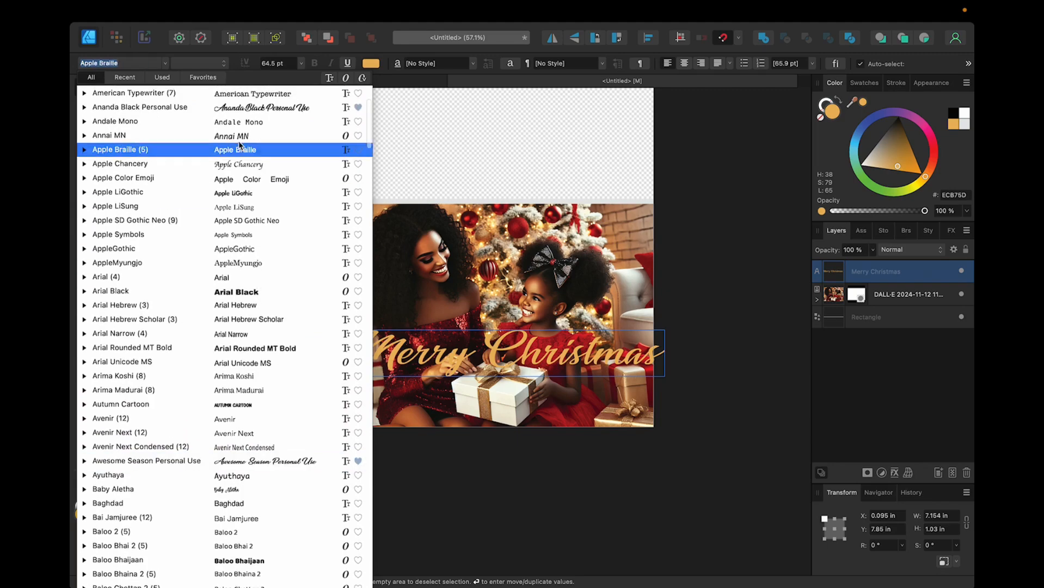
left_click(249, 109)
scroll(249, 116, "up", 1)
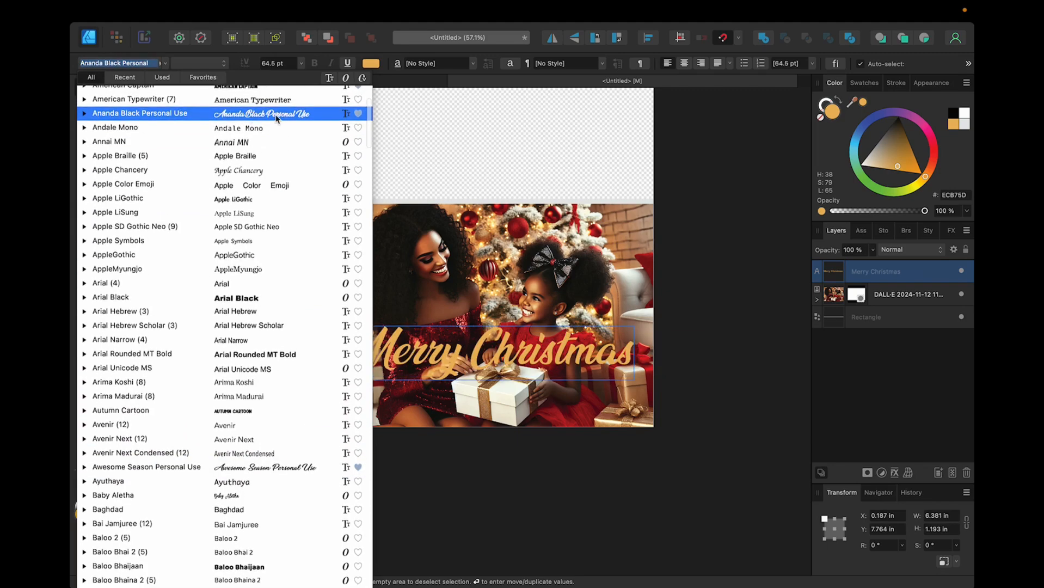
left_click(240, 115)
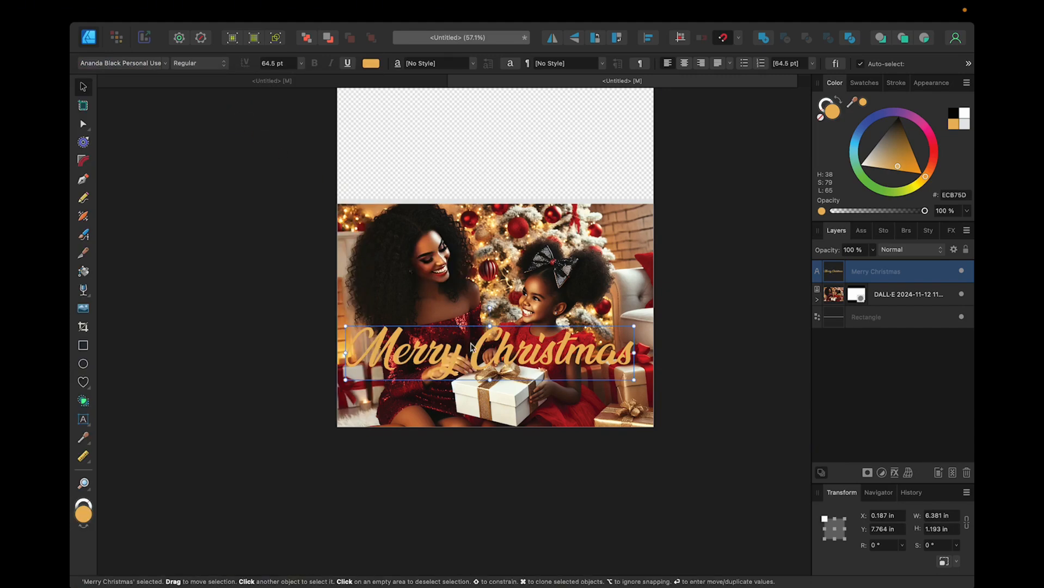
left_click_drag(450, 363, 458, 364)
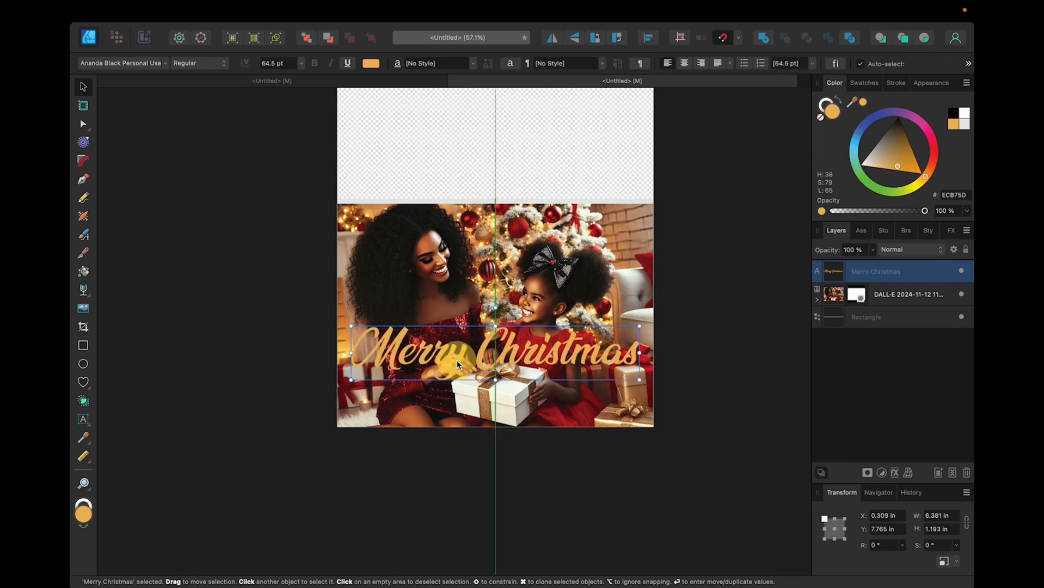
left_click_drag(457, 364, 457, 364)
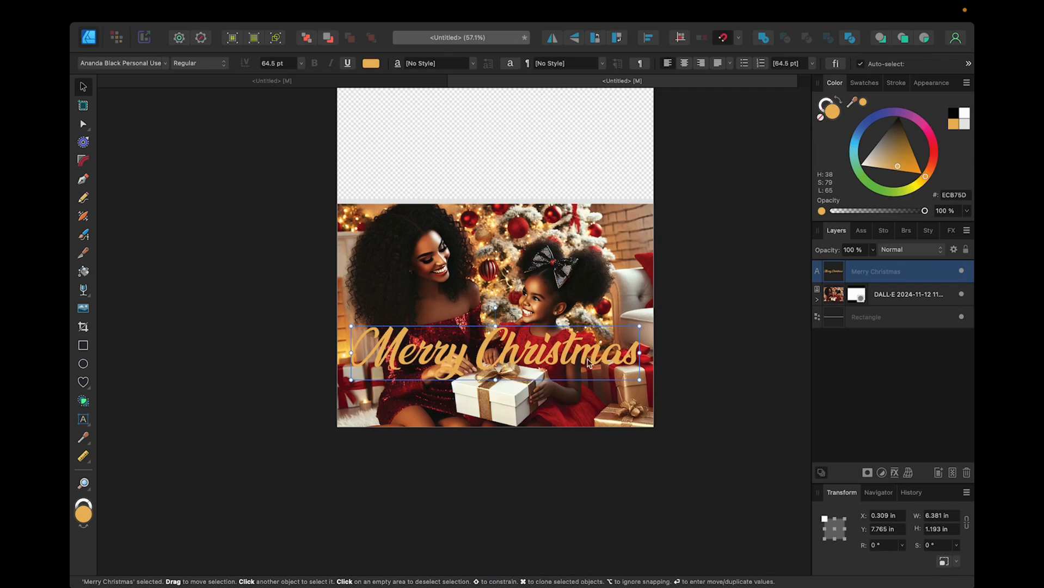
Step: Give the "Merry Christmas" text a 4 pt black stroke, aligned outside, drawn behind the fill and scaling with the object
left_click(825, 105)
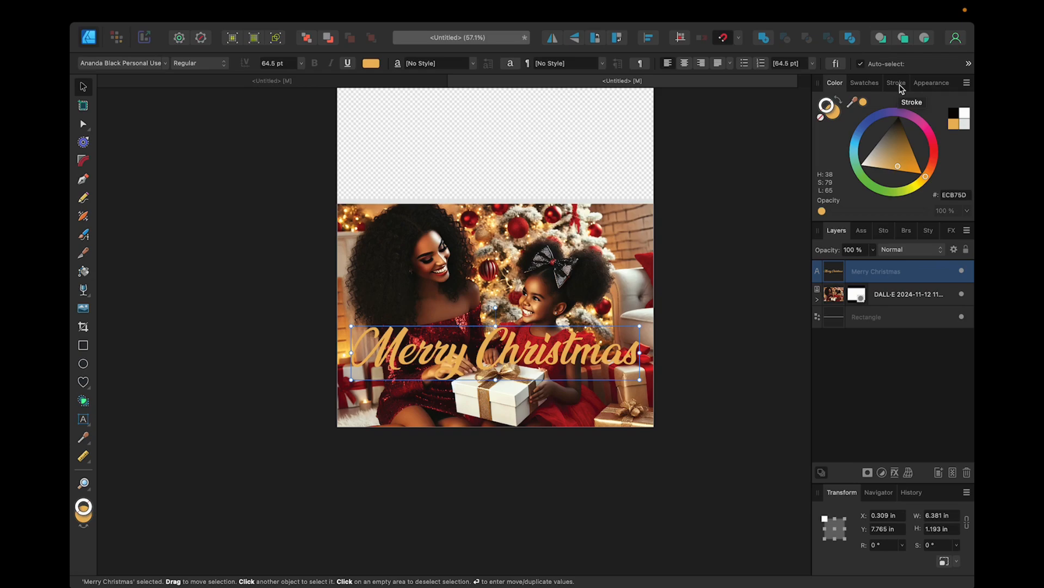
left_click(952, 114)
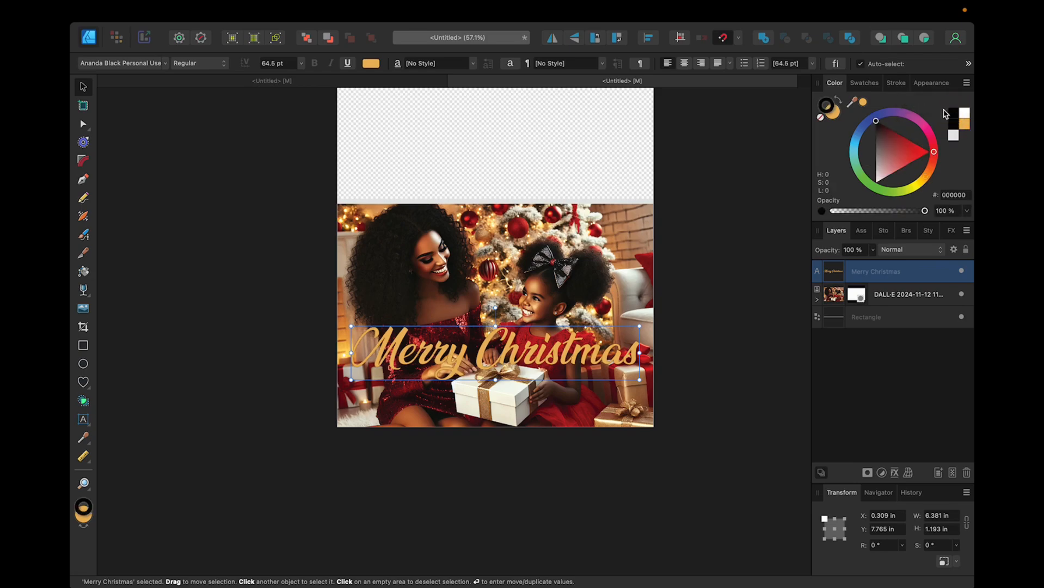
left_click(897, 84)
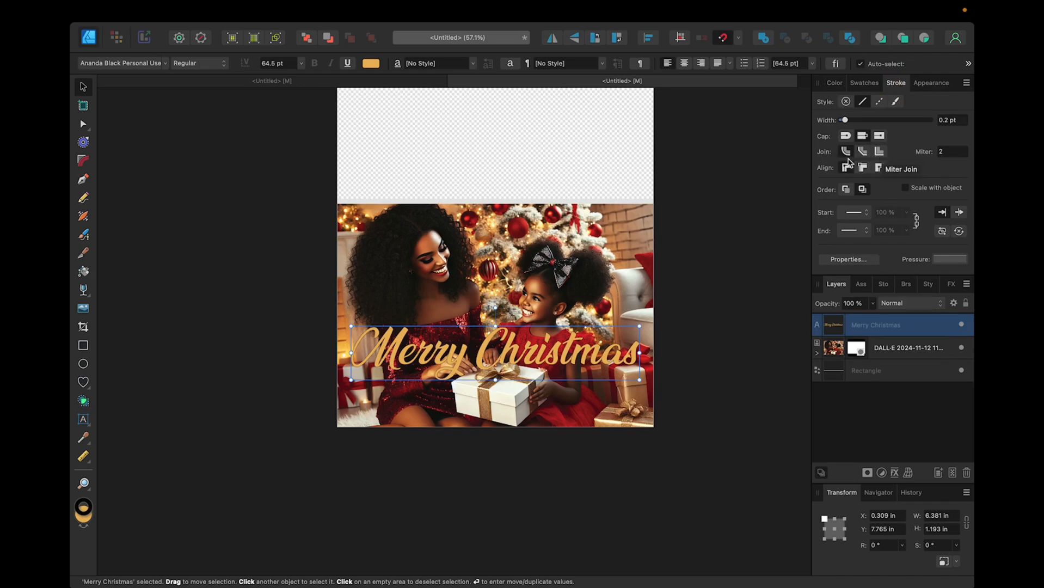
left_click(881, 169)
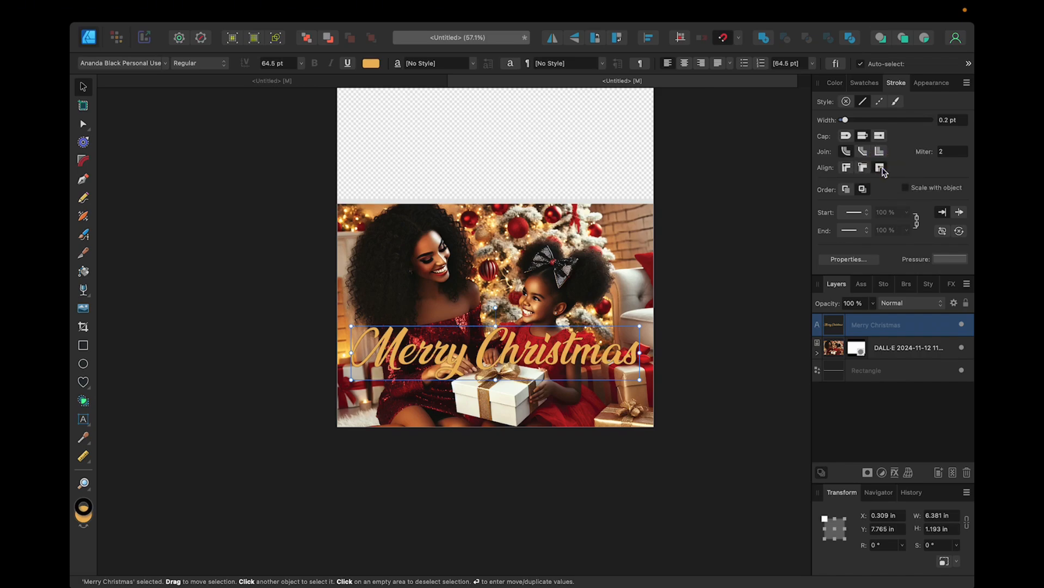
left_click(847, 190)
left_click(906, 188)
left_click_drag(846, 123, 869, 125)
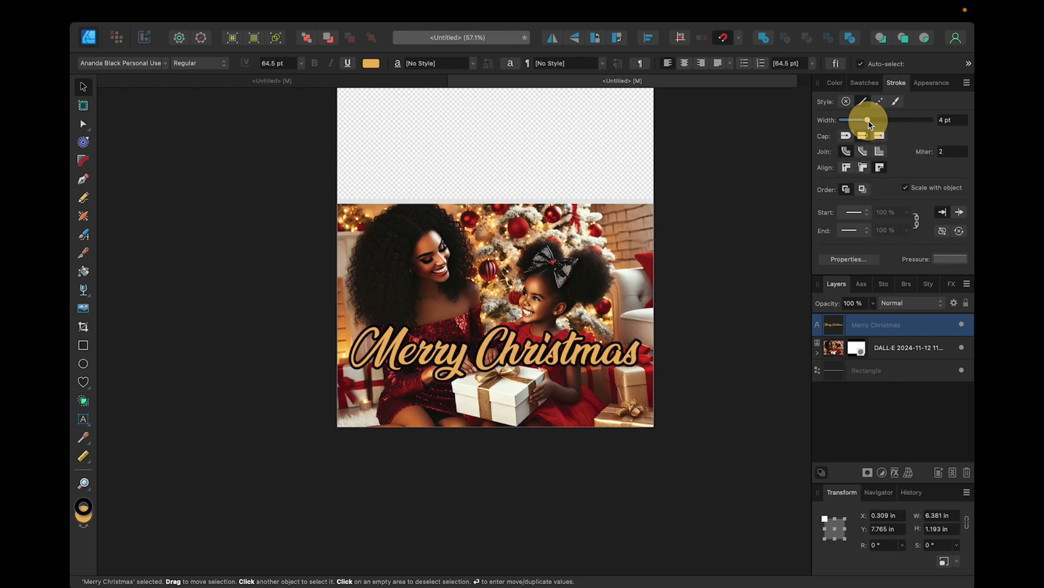
left_click_drag(868, 124, 869, 124)
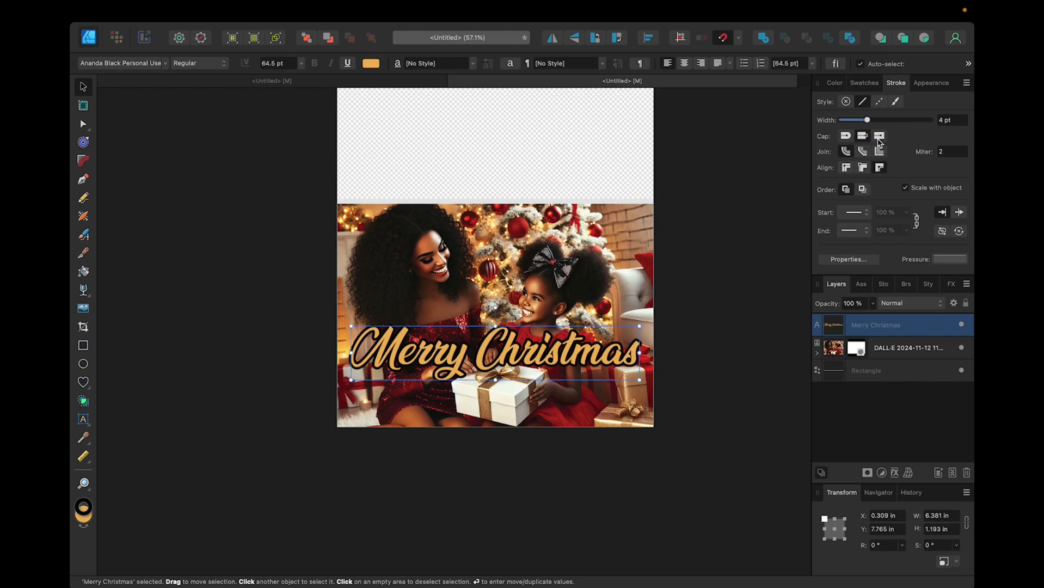
Step: Try light grey E7E8E9 as the text's stroke colour and return it to black 000000
left_click(835, 84)
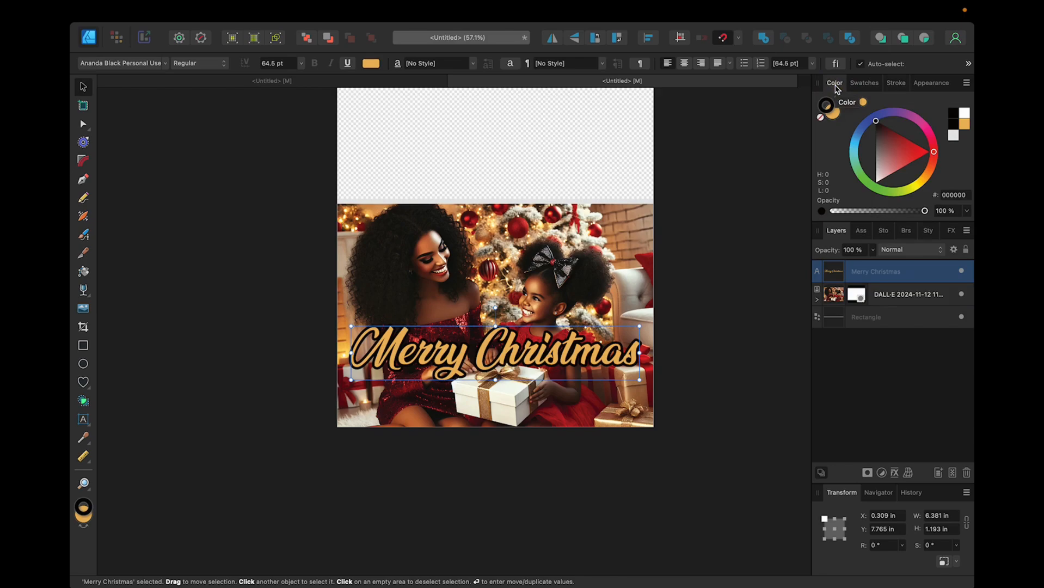
left_click(954, 137)
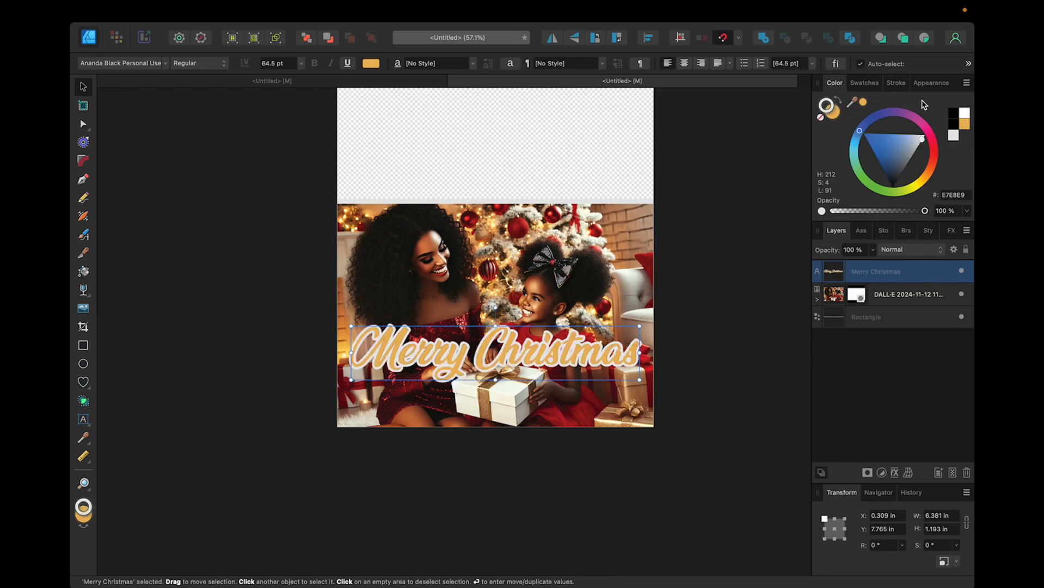
left_click(954, 116)
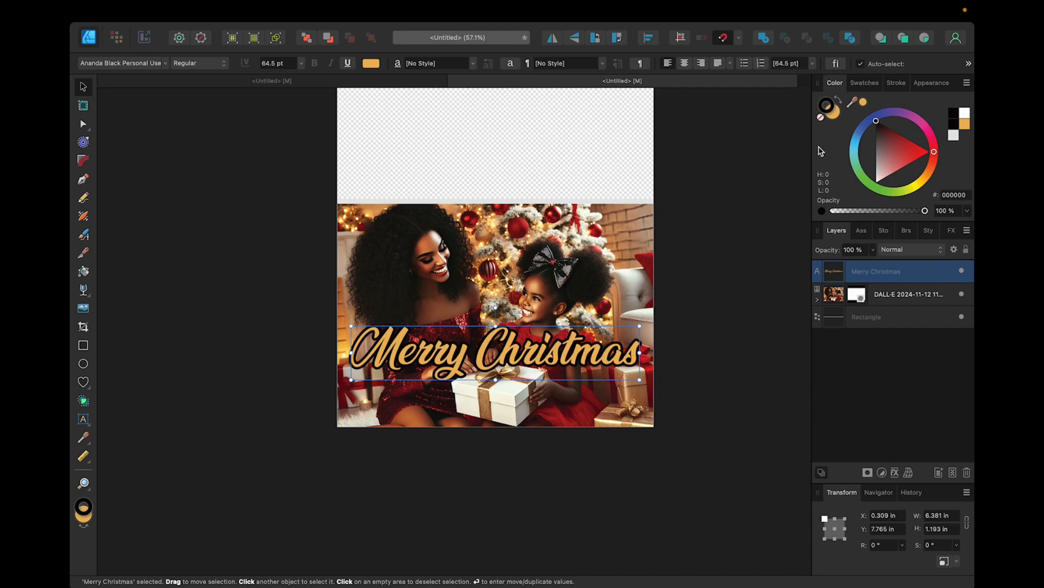
Step: Reduce the text's black stroke width to 3.5 pt and remove the stroke from the text
left_click(896, 83)
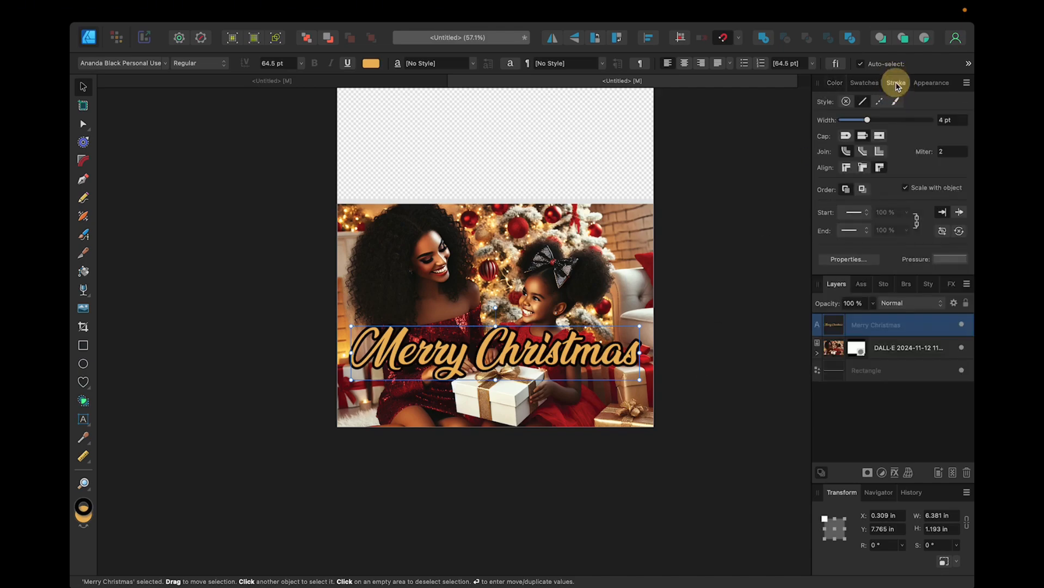
left_click_drag(870, 122, 870, 123)
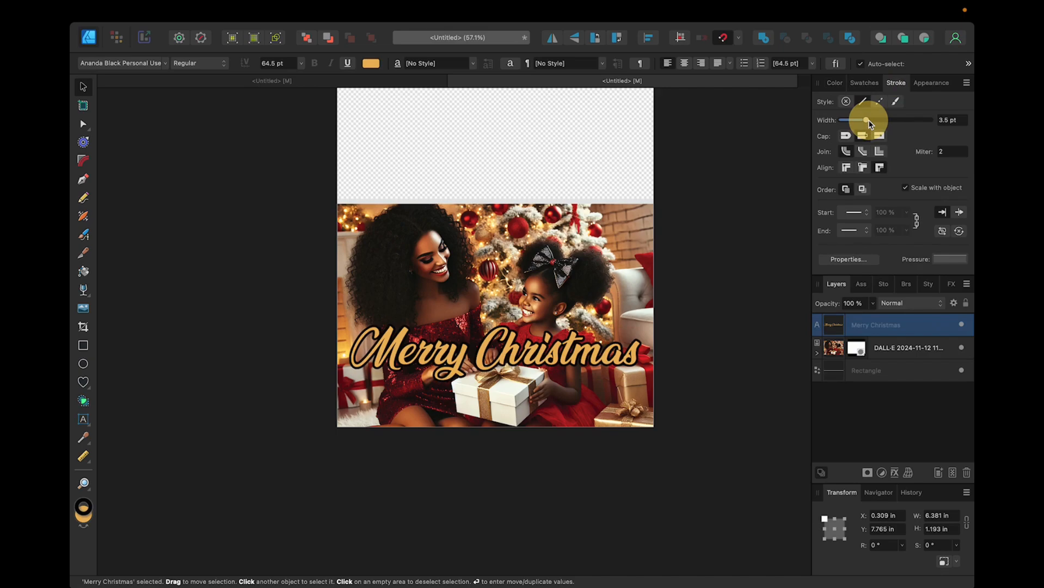
left_click_drag(870, 122, 870, 123)
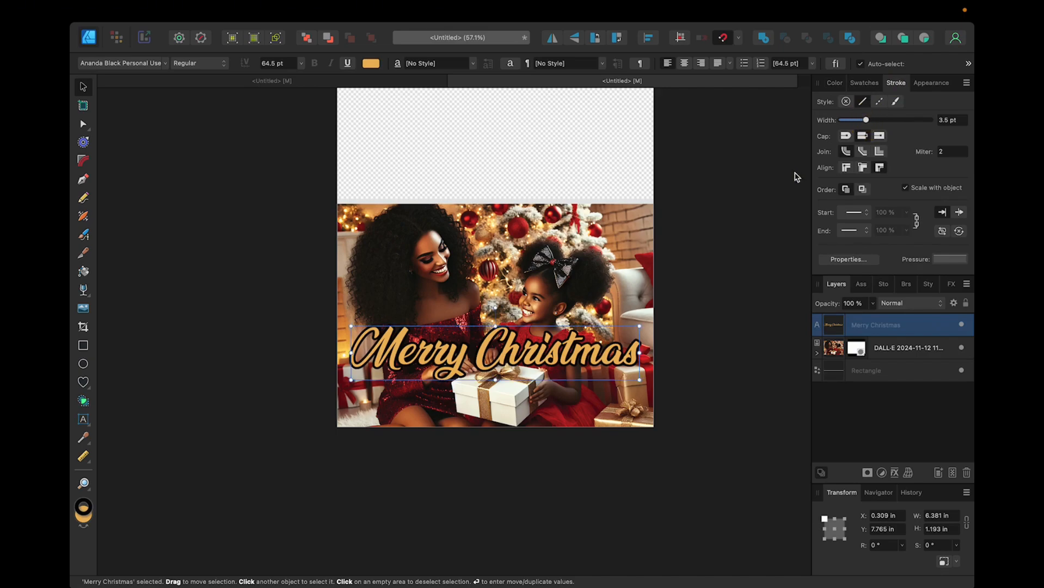
left_click(833, 82)
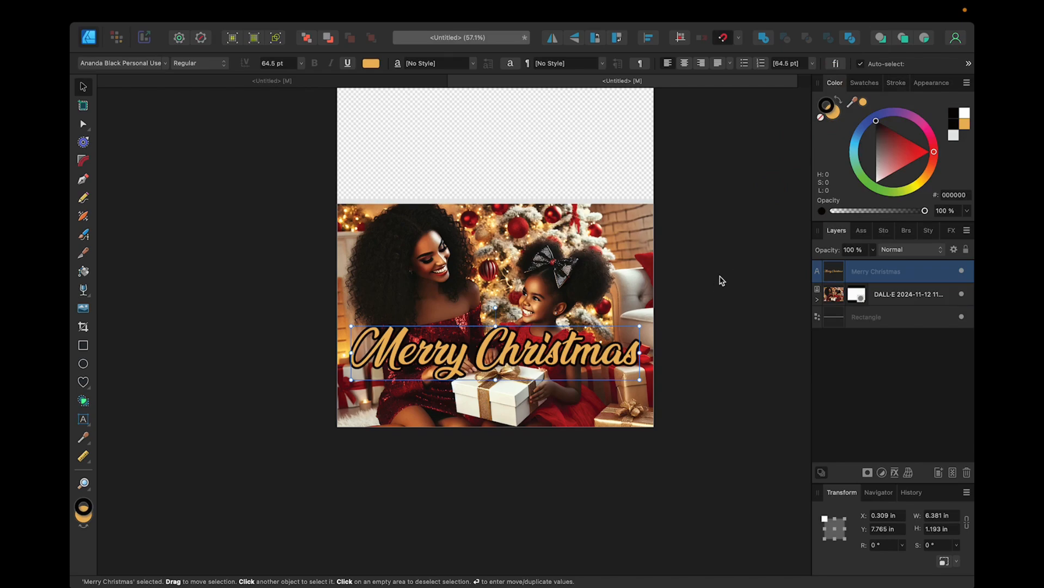
left_click(821, 119)
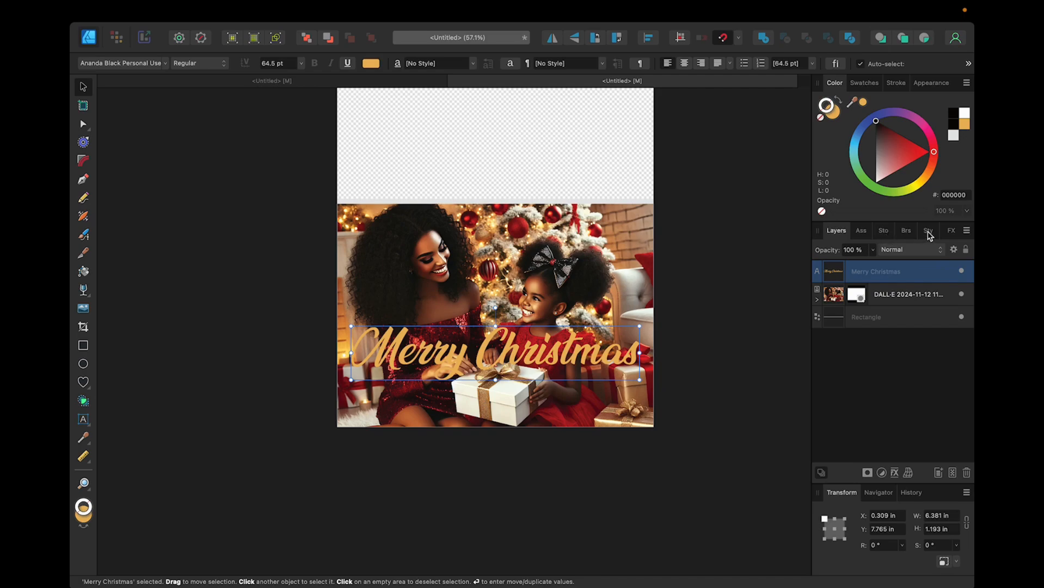
Step: Enable an Outer Glow effect on the "Merry Christmas" text and make the effect scale with the object
left_click(884, 232)
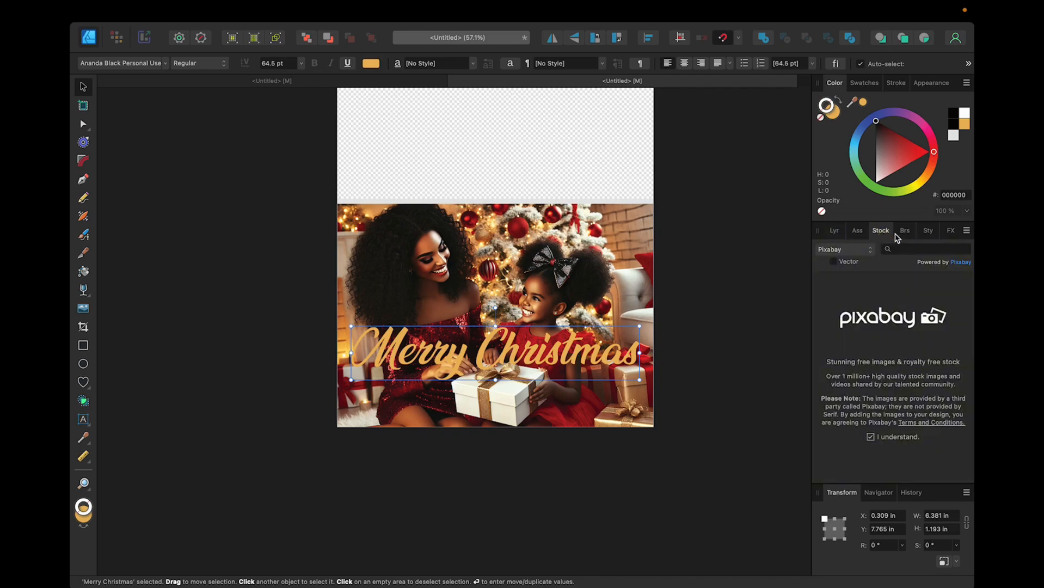
left_click(951, 231)
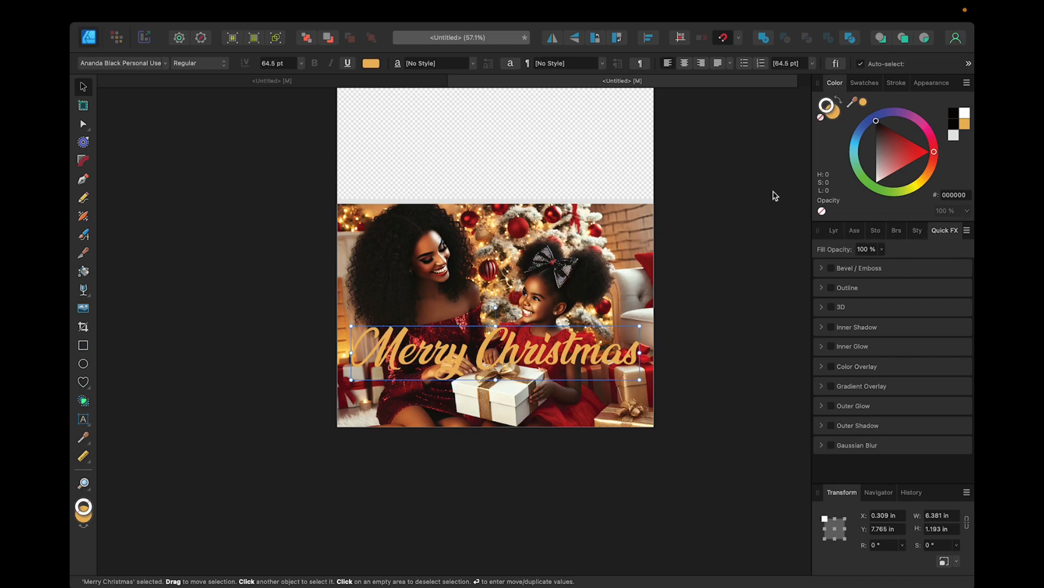
mouse_move(354, 9)
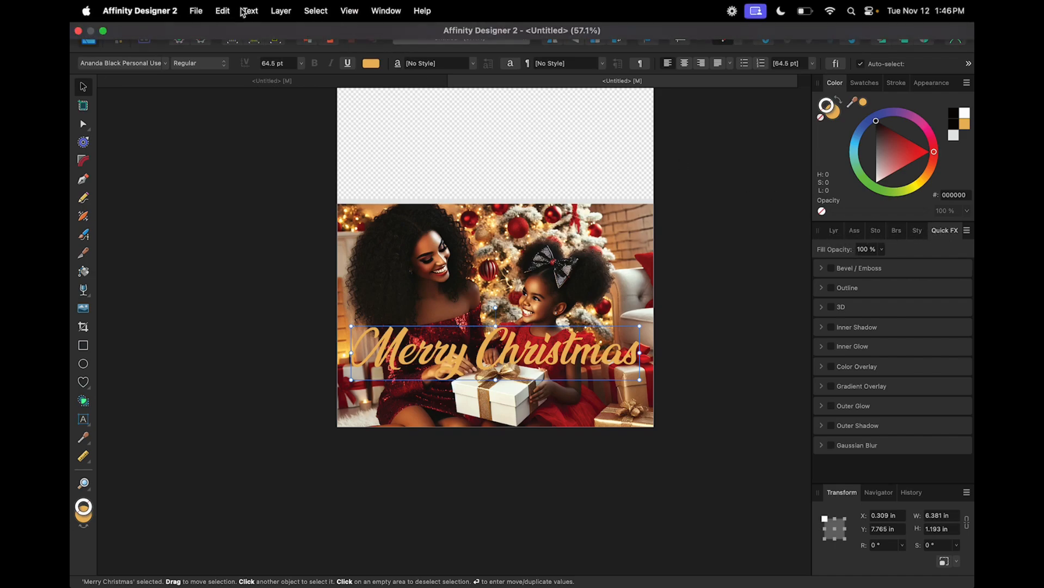
left_click(392, 11)
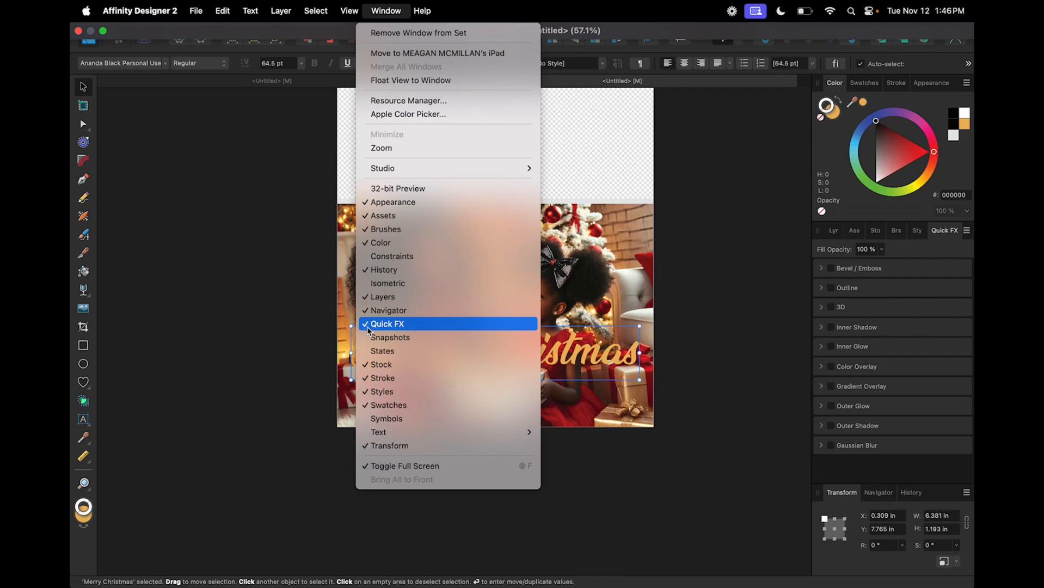
left_click(936, 232)
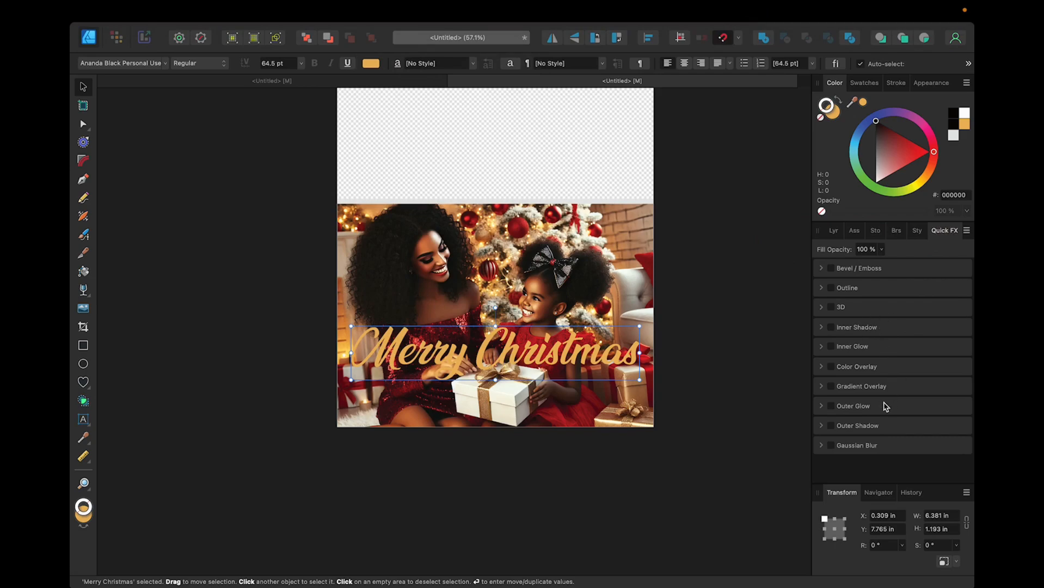
left_click(831, 406)
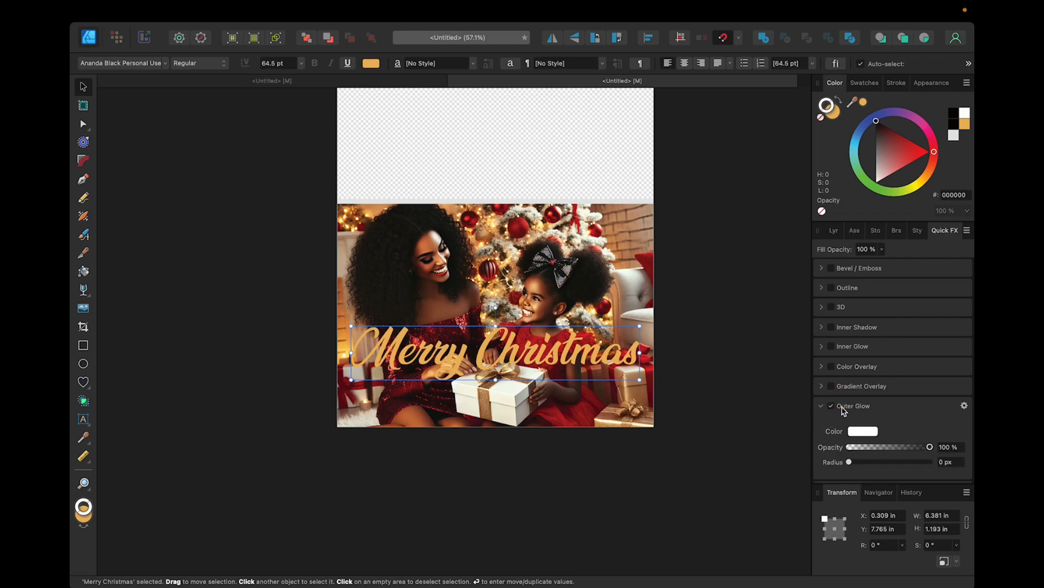
left_click(964, 406)
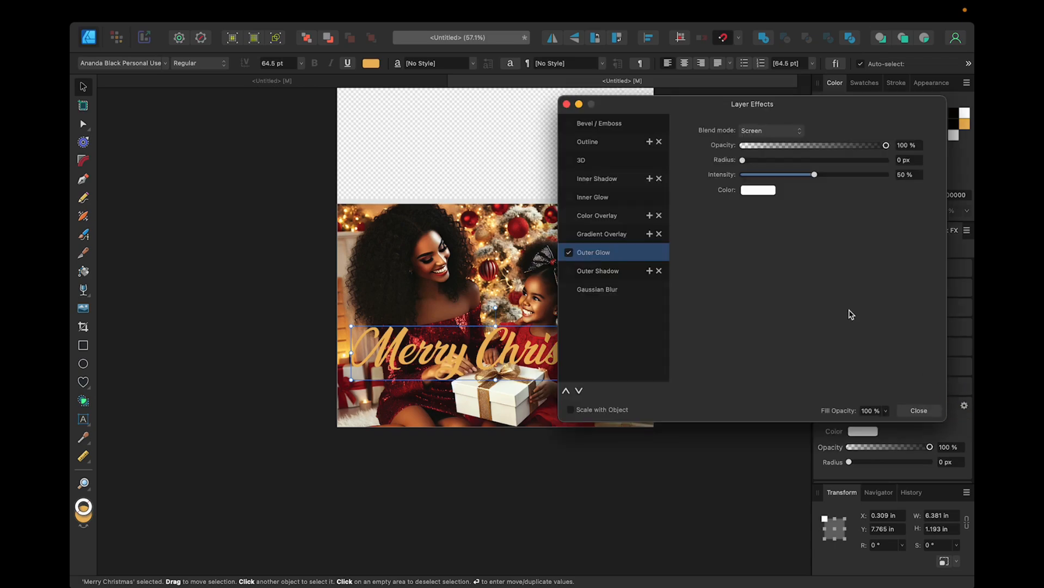
left_click(571, 411)
Step: Set the text's white outer glow to a radius of 20.5 px and an intensity of 68 %, keeping the artwork in view
left_click_drag(697, 109, 742, 105)
left_click(801, 187)
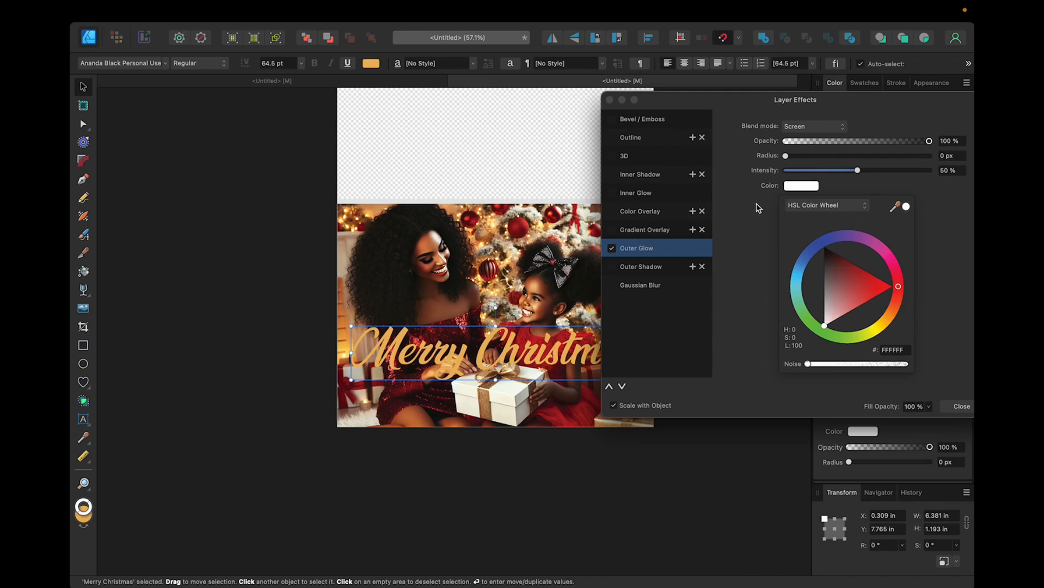
left_click(786, 156)
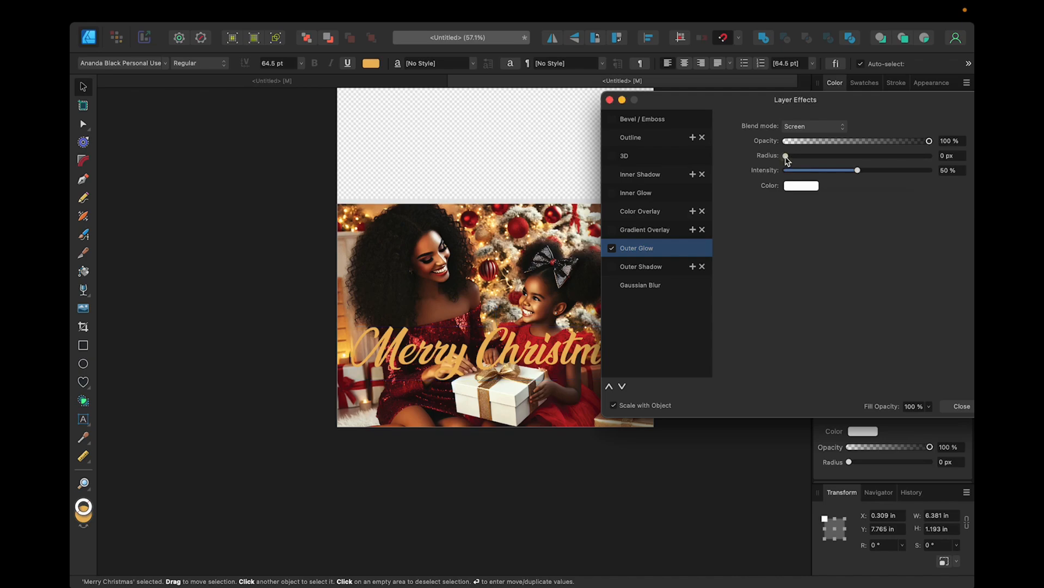
left_click_drag(786, 158, 889, 172)
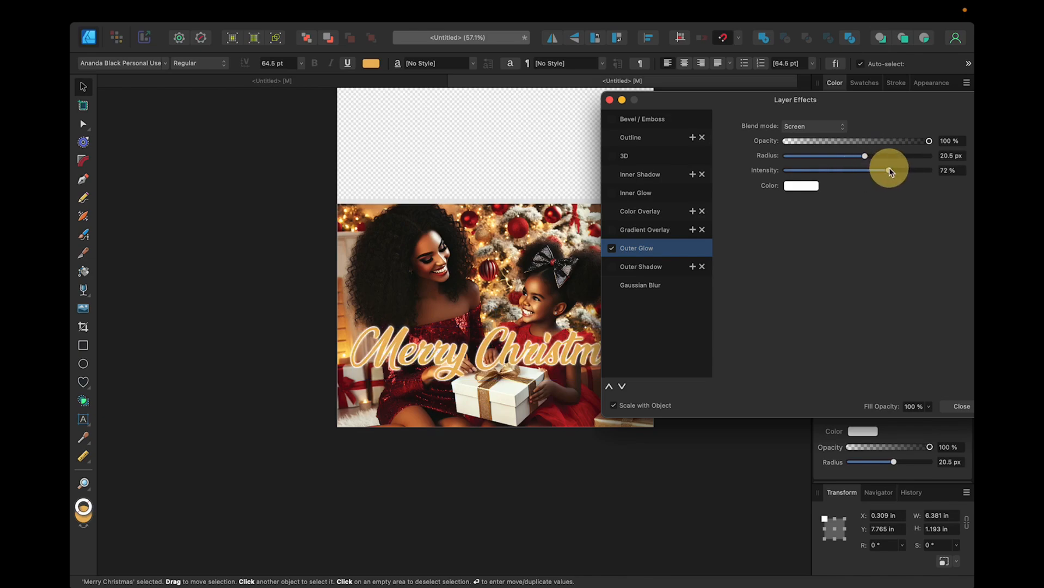
mouse_move(890, 172)
left_mouse_down()
mouse_move(829, 172)
mouse_move(884, 172)
left_mouse_up()
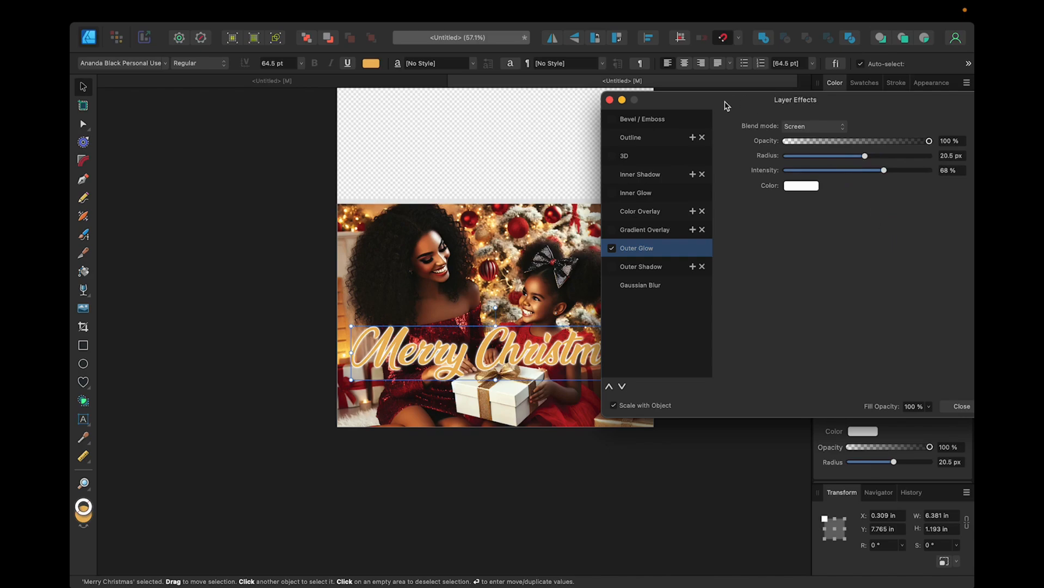
left_click_drag(724, 106, 776, 117)
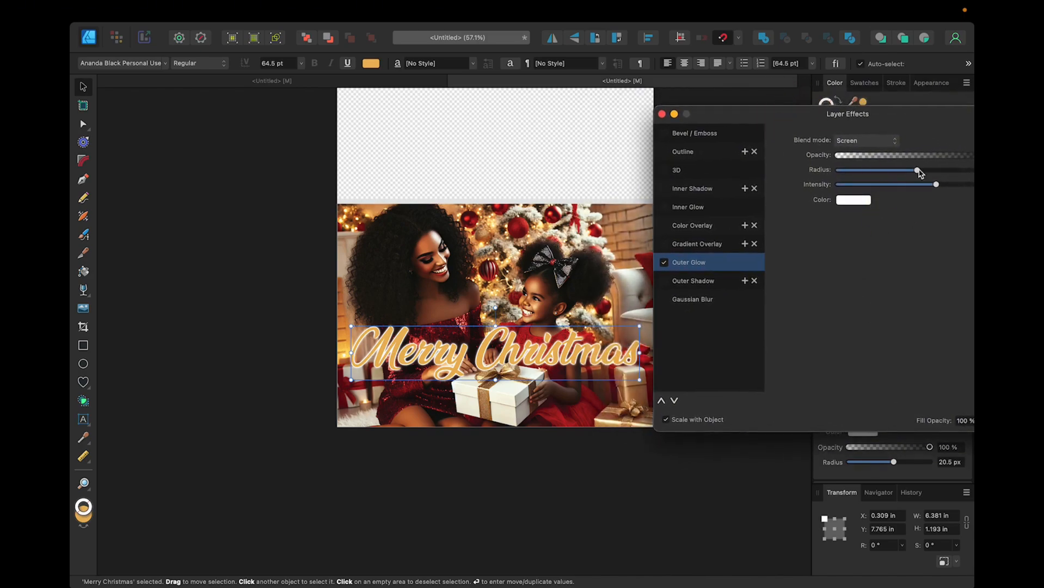
Step: Try image-sampled red 961A1D and brown B47A56, purple 6100FF and near-black 08050E as the "Merry Christmas" outer glow colour
left_click(853, 200)
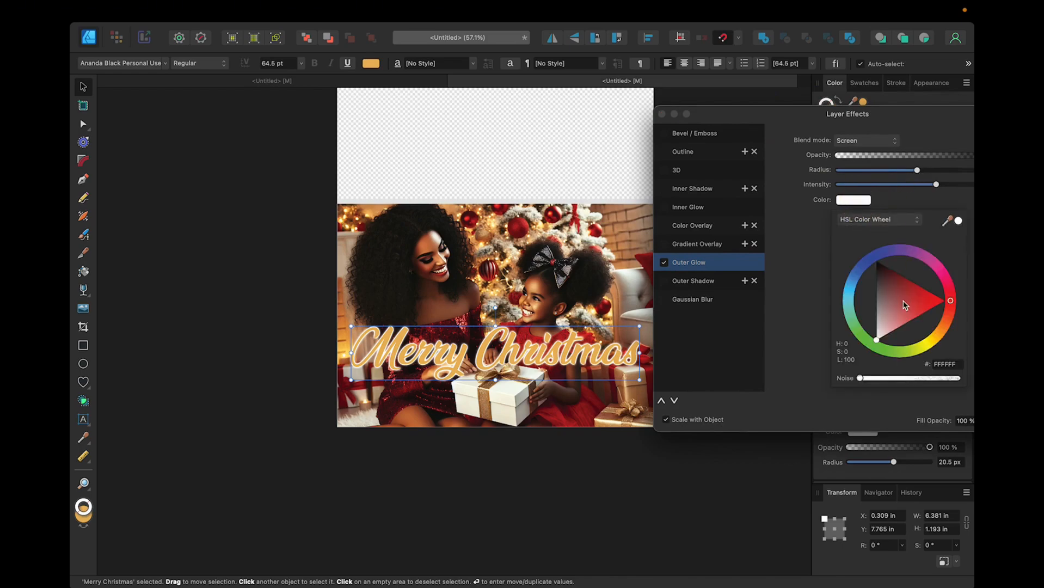
left_click_drag(959, 224, 584, 413)
left_click(960, 223)
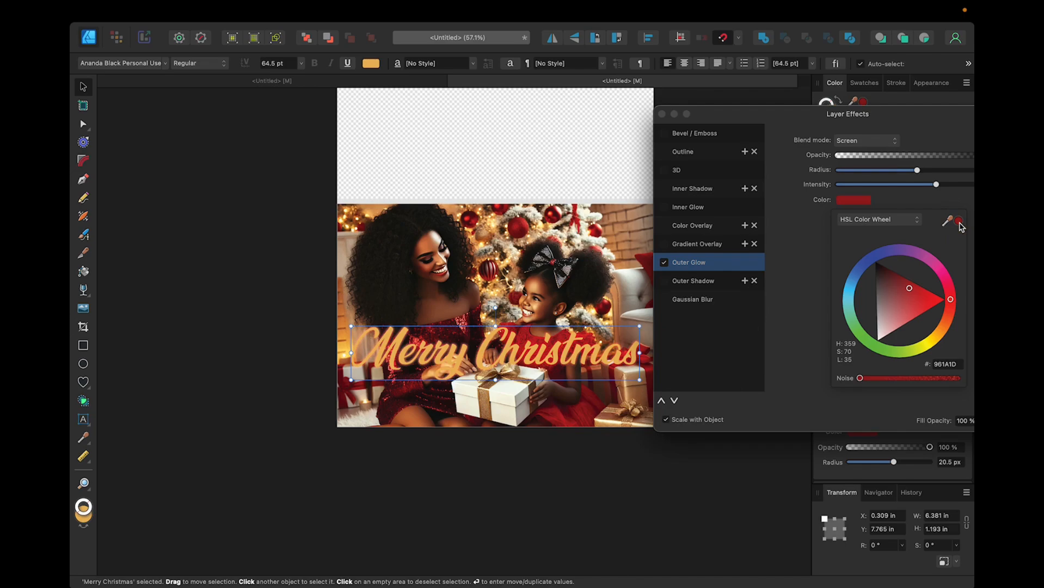
left_click_drag(960, 226, 480, 403)
left_click(959, 222)
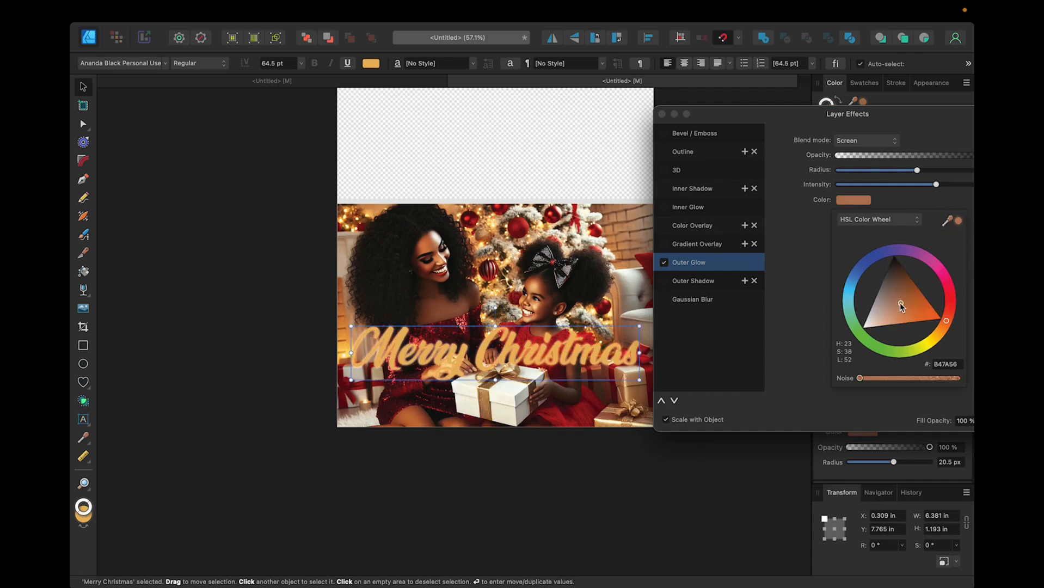
mouse_move(901, 305)
left_mouse_down()
mouse_move(853, 331)
mouse_move(854, 340)
mouse_move(896, 254)
left_mouse_up()
left_click(893, 251)
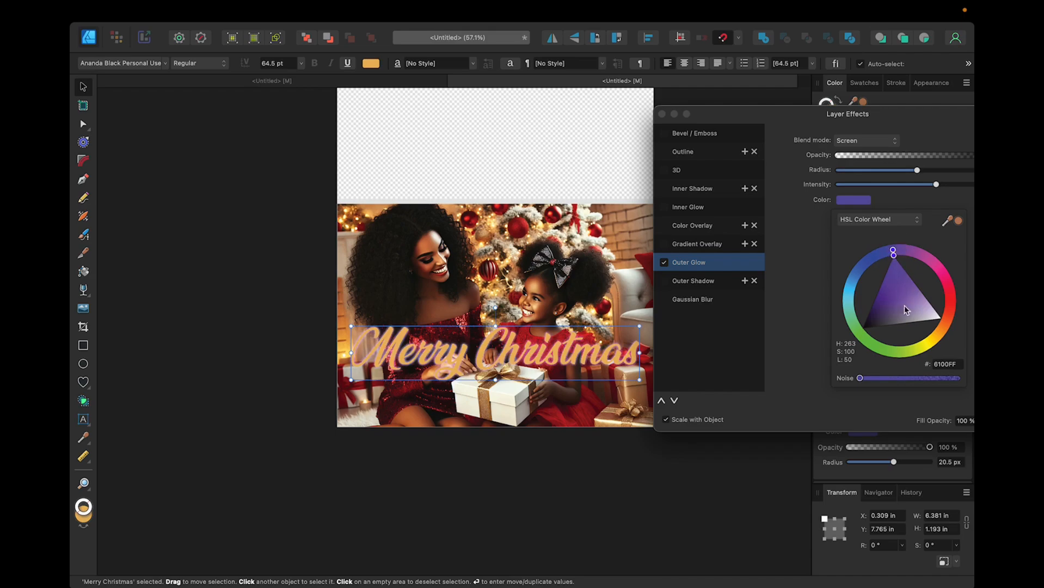
left_click(865, 327)
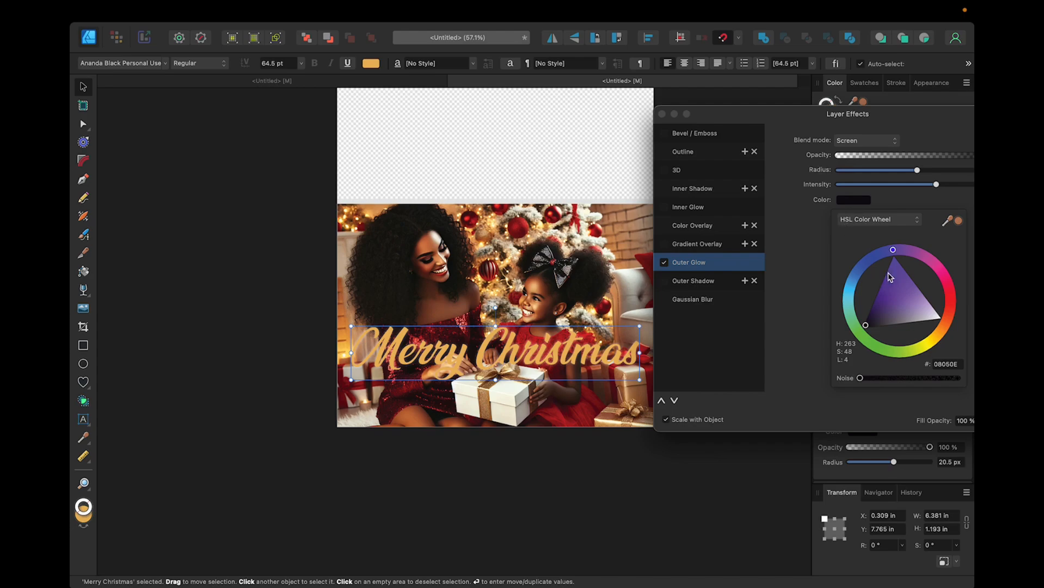
Step: Return the text's outer glow colour to white FFFFFF and close the layer effects
left_click_drag(867, 326, 937, 321)
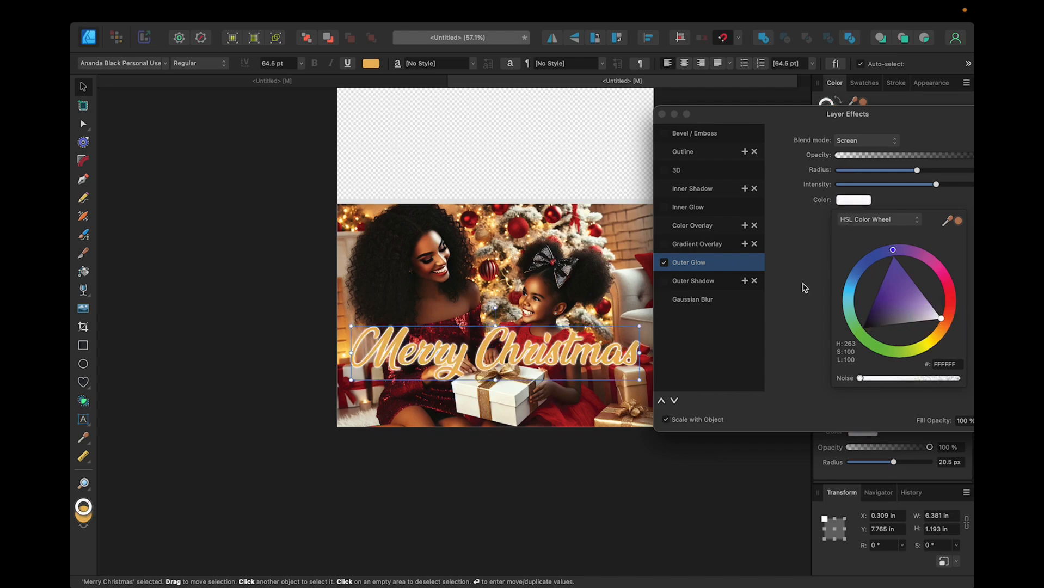
left_click_drag(804, 119, 717, 93)
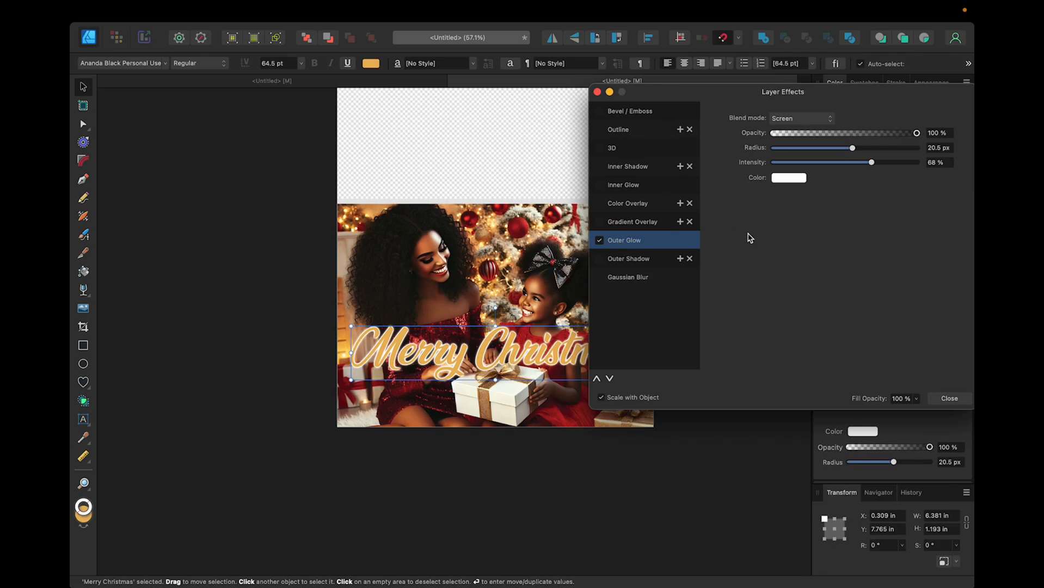
left_click(948, 400)
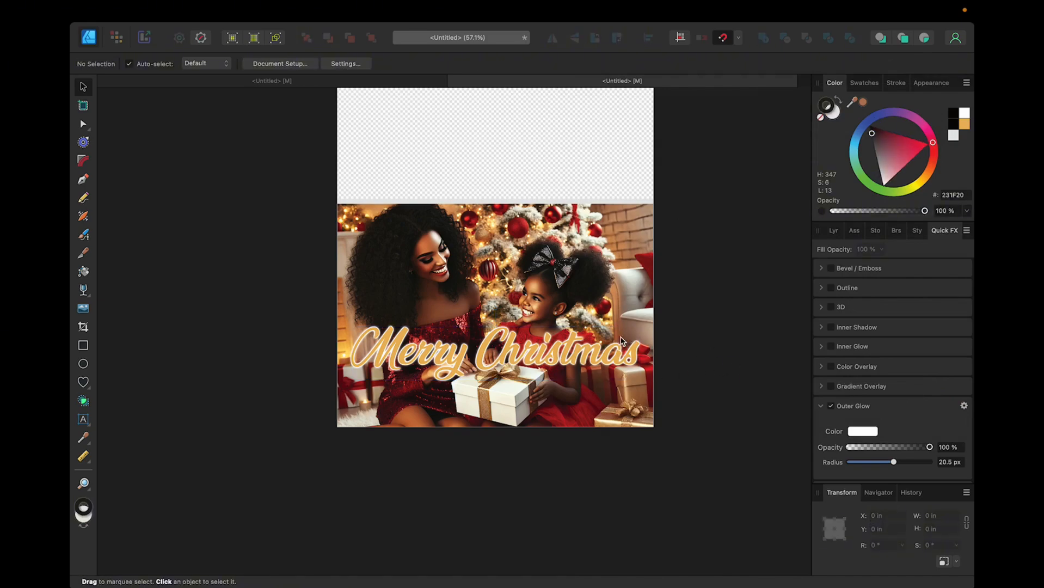
Step: Move the "Merry Christmas" text straight down over the gift box, to about Y 8.514 in, and deselect it
left_click(549, 357)
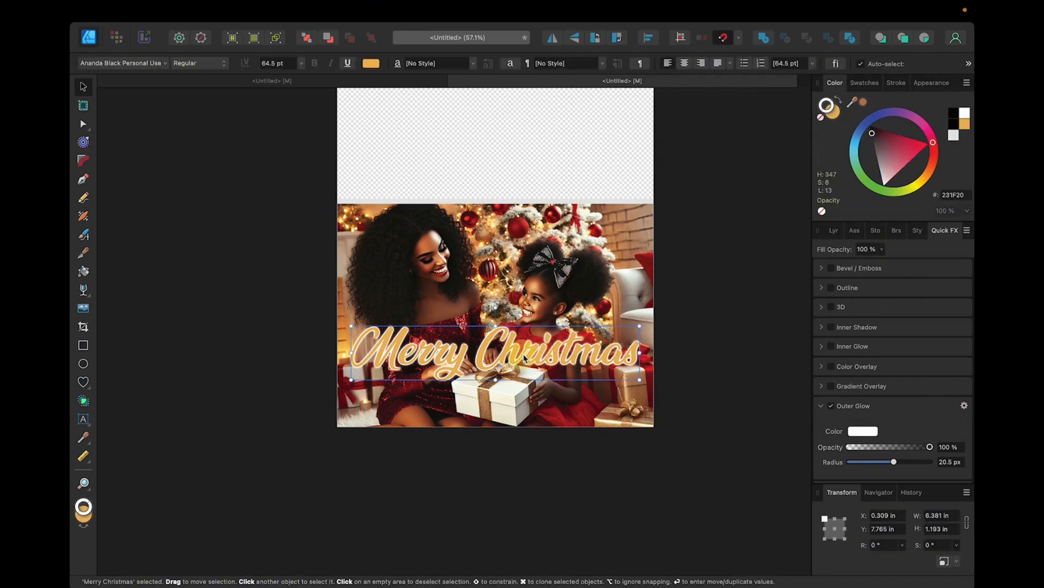
left_click_drag(520, 356, 519, 390)
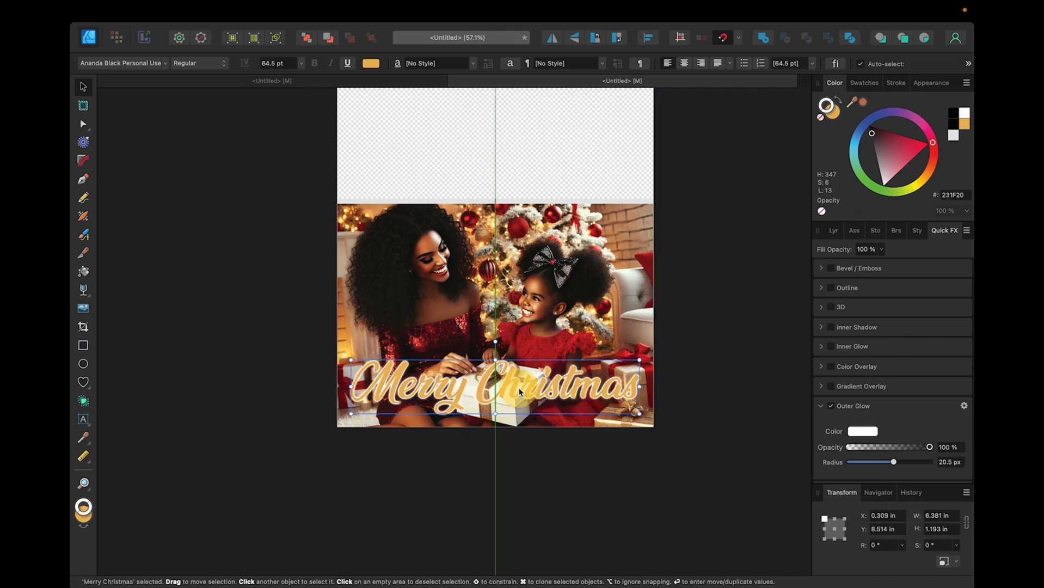
left_click(588, 477)
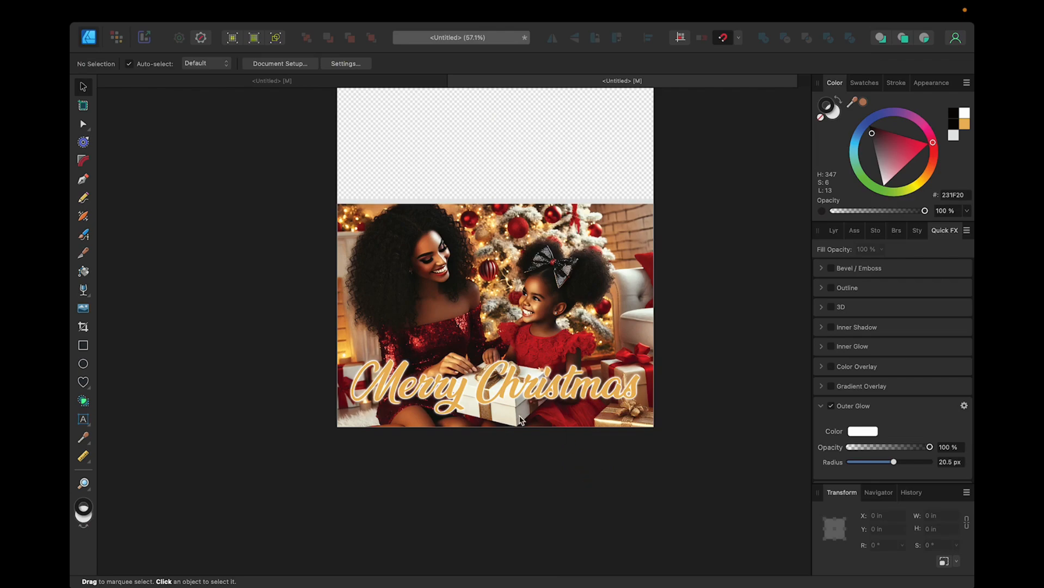
Step: Add an art text line at about 36.7 pt over the upper part of the photo with the family name and 2023
left_click(86, 420)
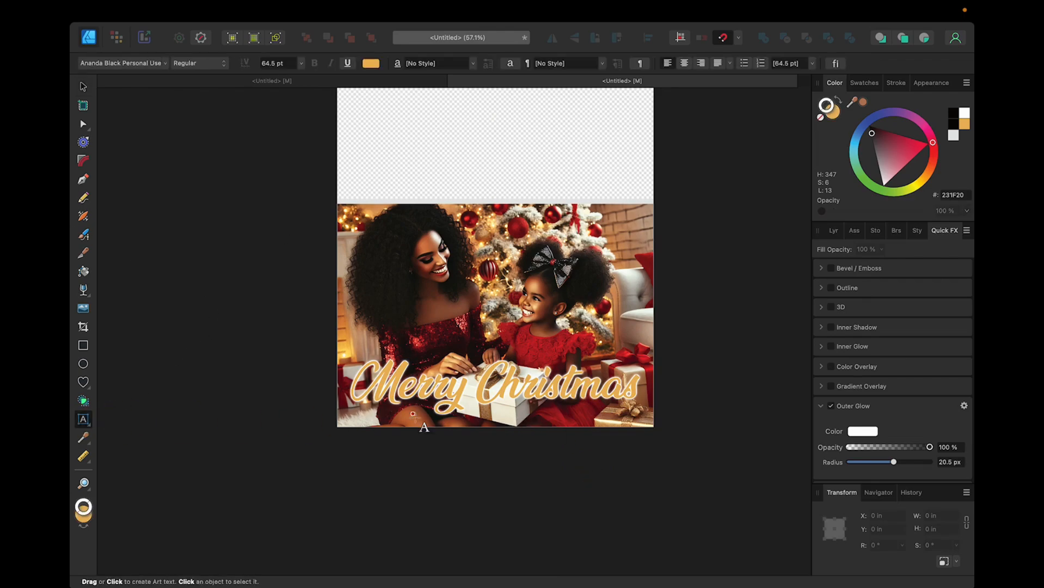
left_click(526, 410)
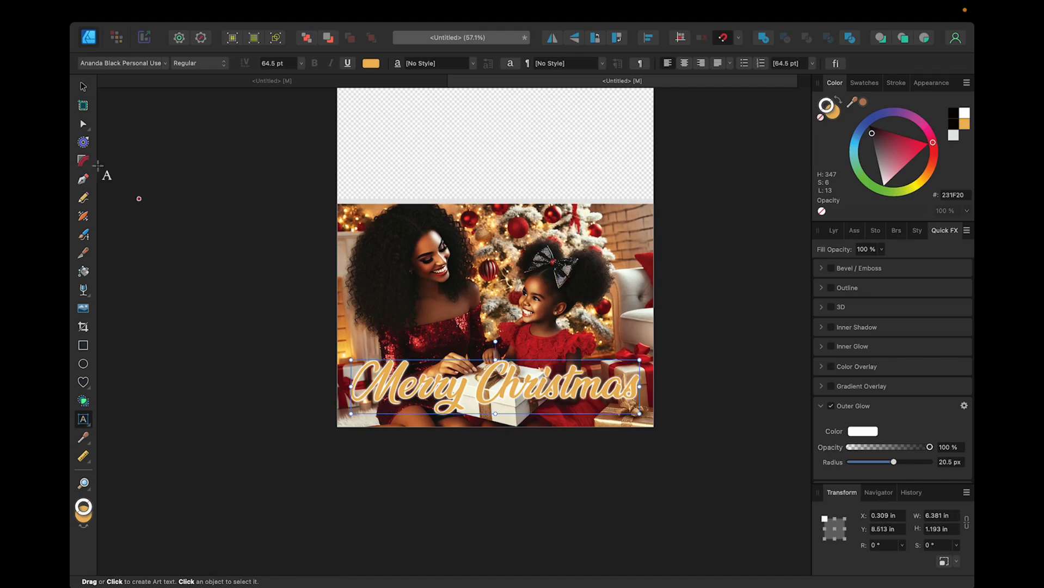
left_click(83, 88)
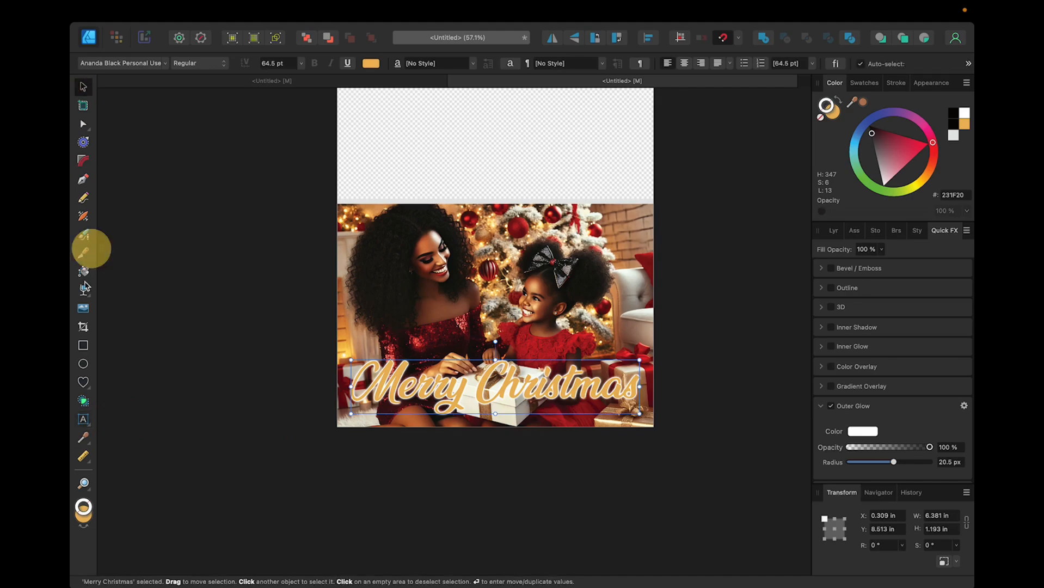
left_click(84, 419)
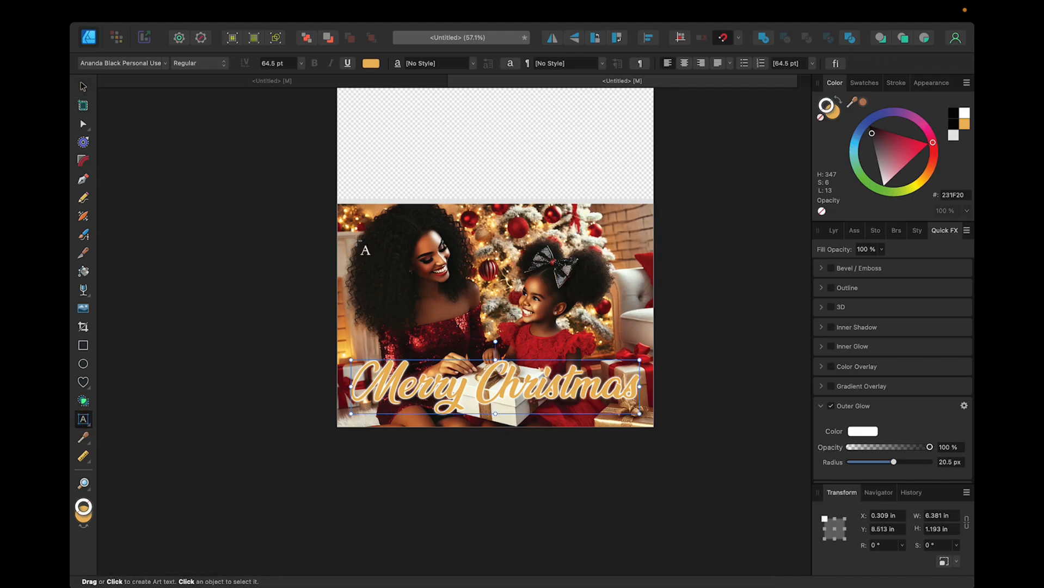
left_click_drag(359, 242, 383, 259)
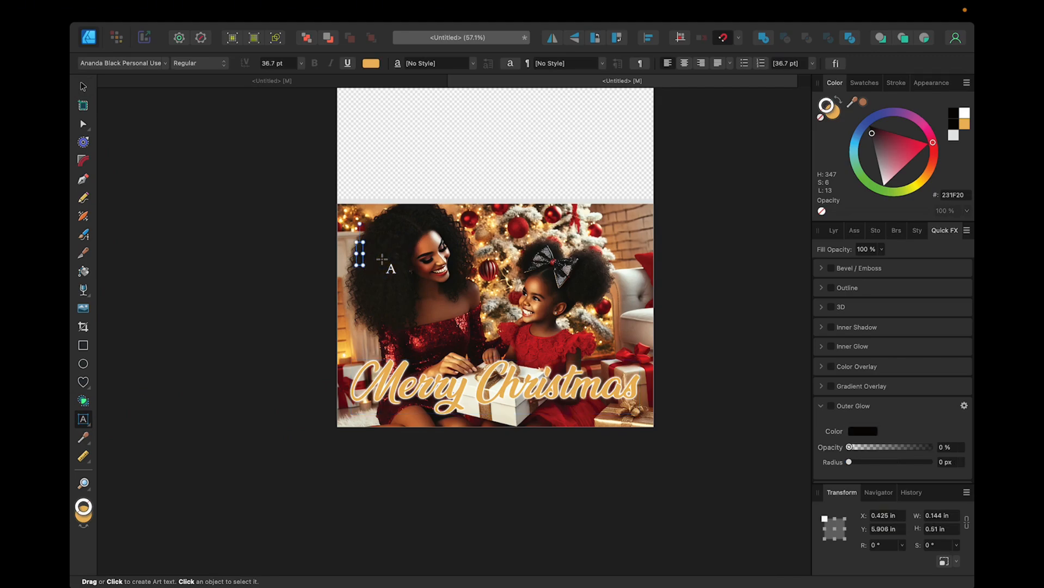
type("T")
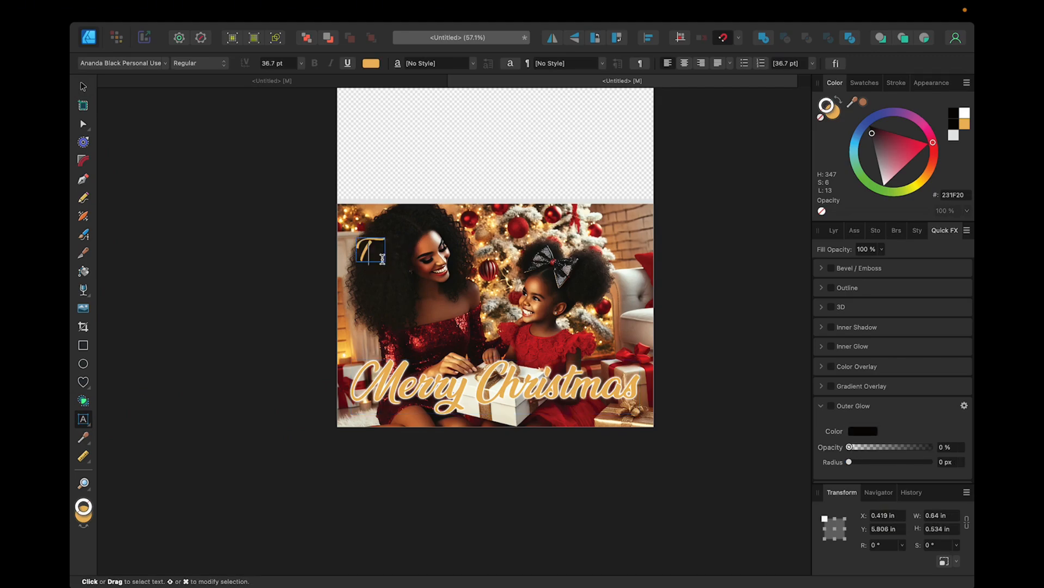
type("he Wilson")
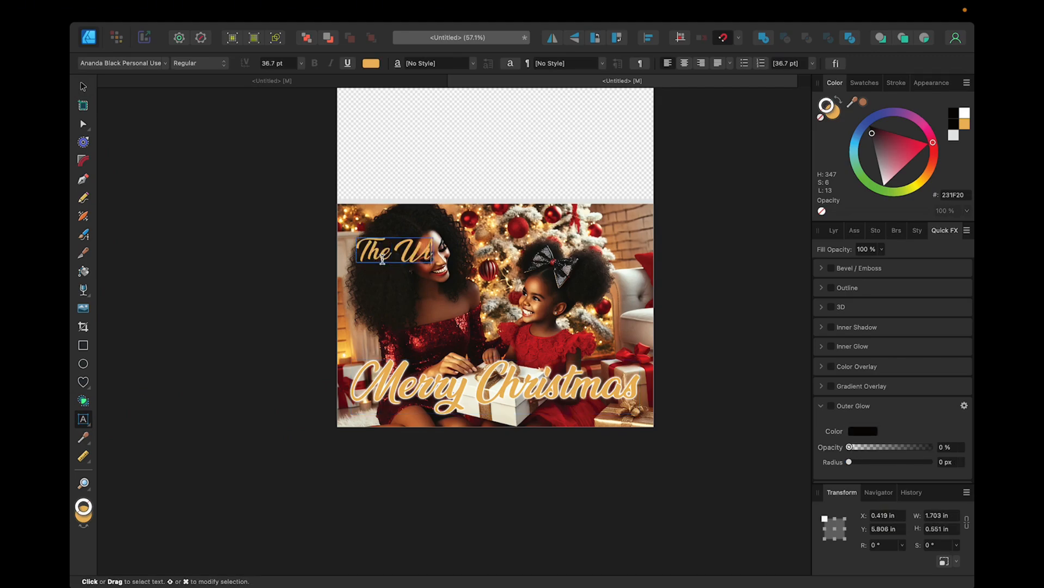
type("s ")
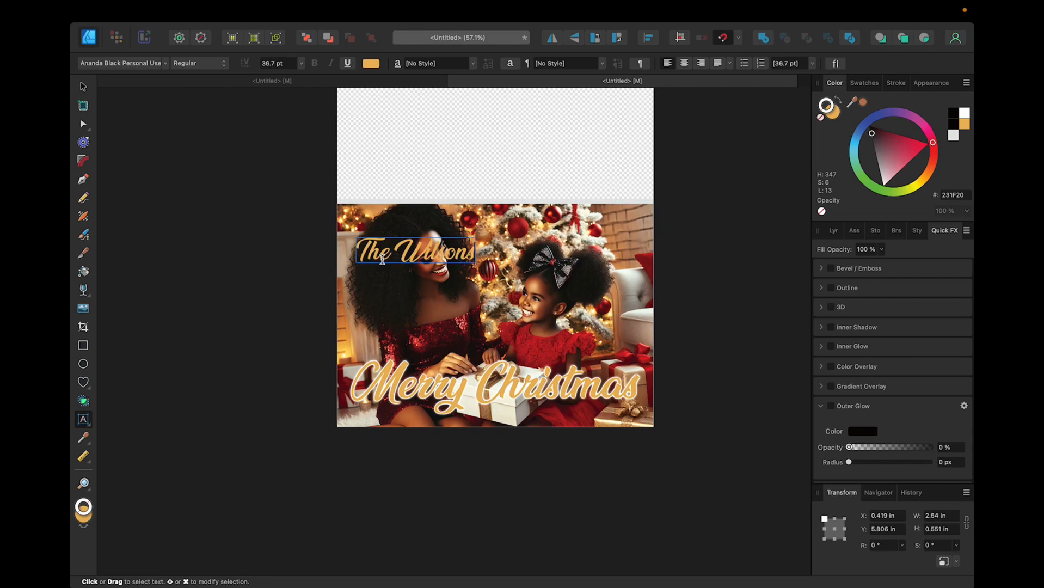
type("2024")
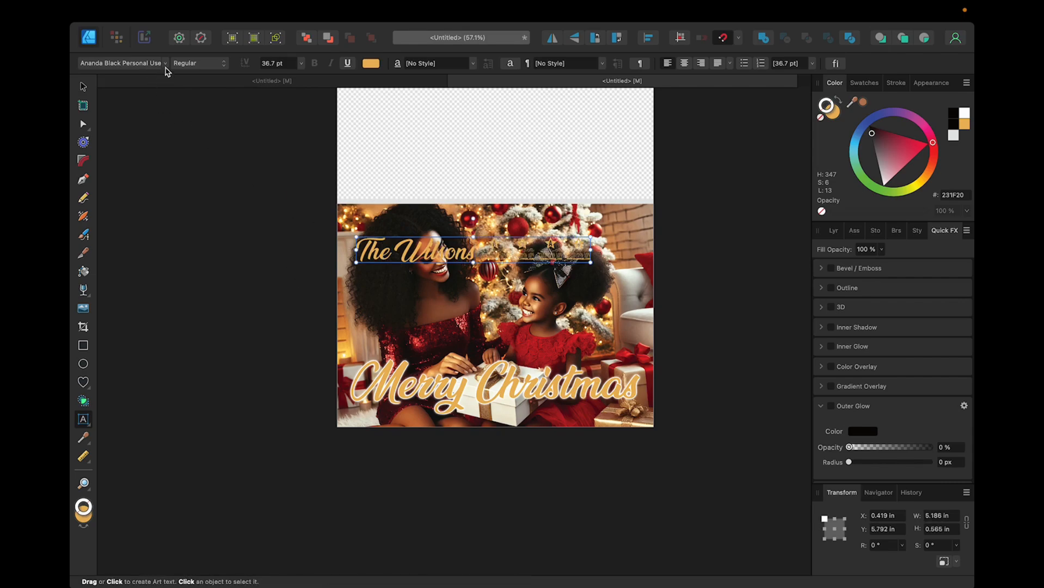
Step: Change the family name line's font to Lucida Grande and scale the text down to about 20.5 pt
key("Escape")
left_click(357, 267)
key("t")
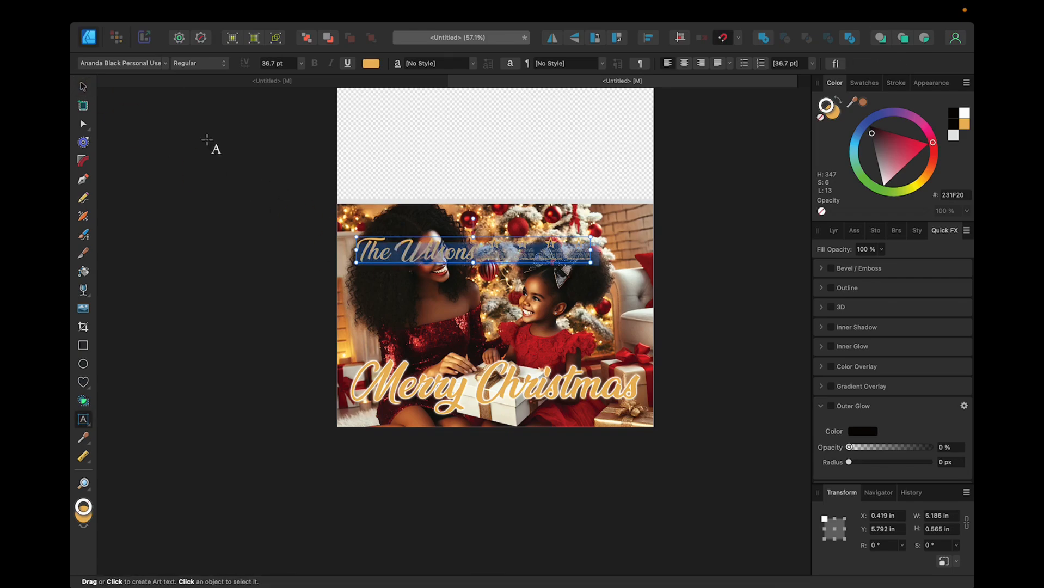
left_click(165, 63)
scroll(143, 304, "down", 4)
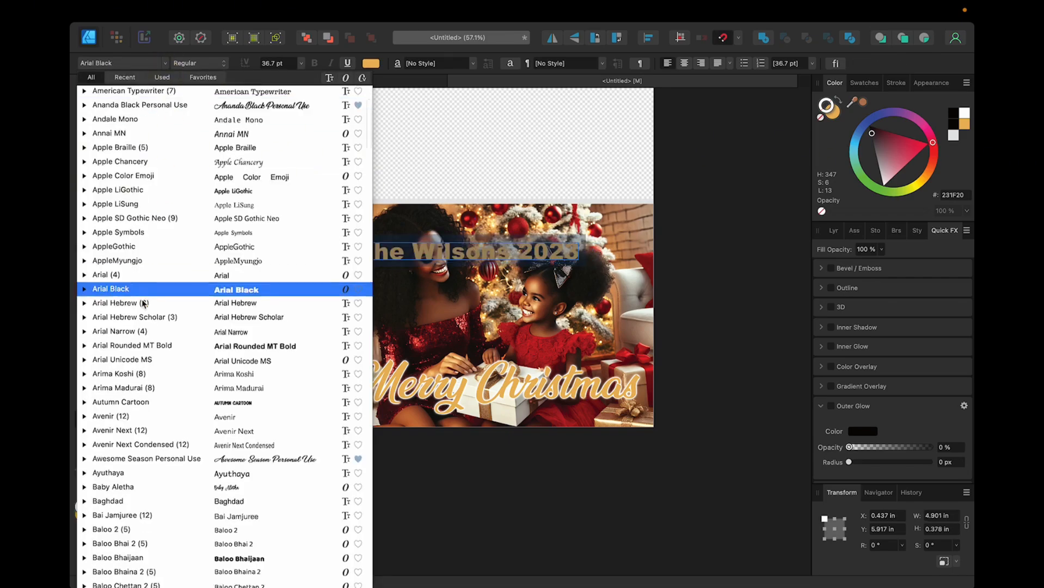
scroll(143, 303, "down", 20)
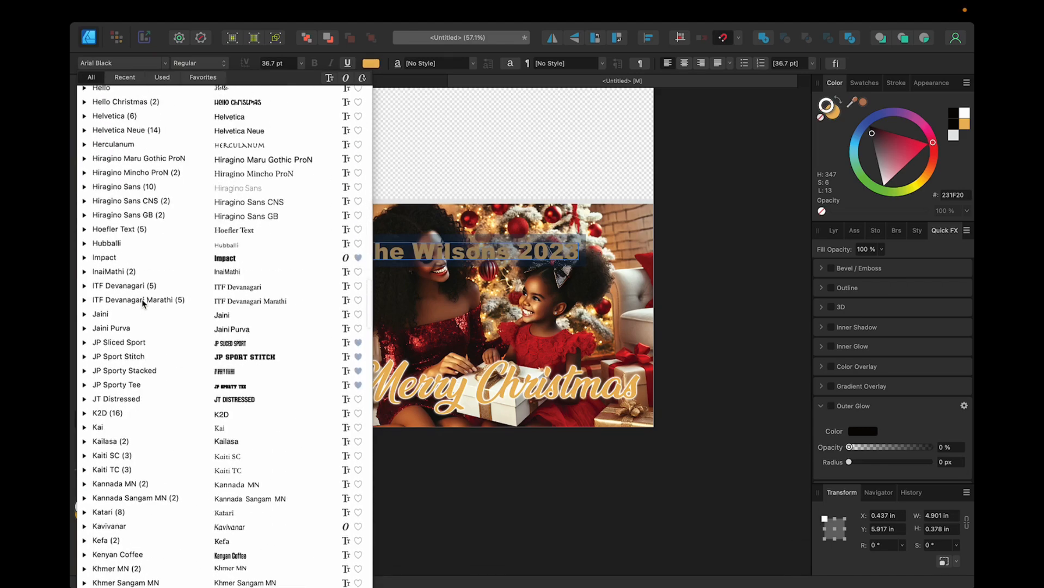
scroll(143, 303, "down", 14)
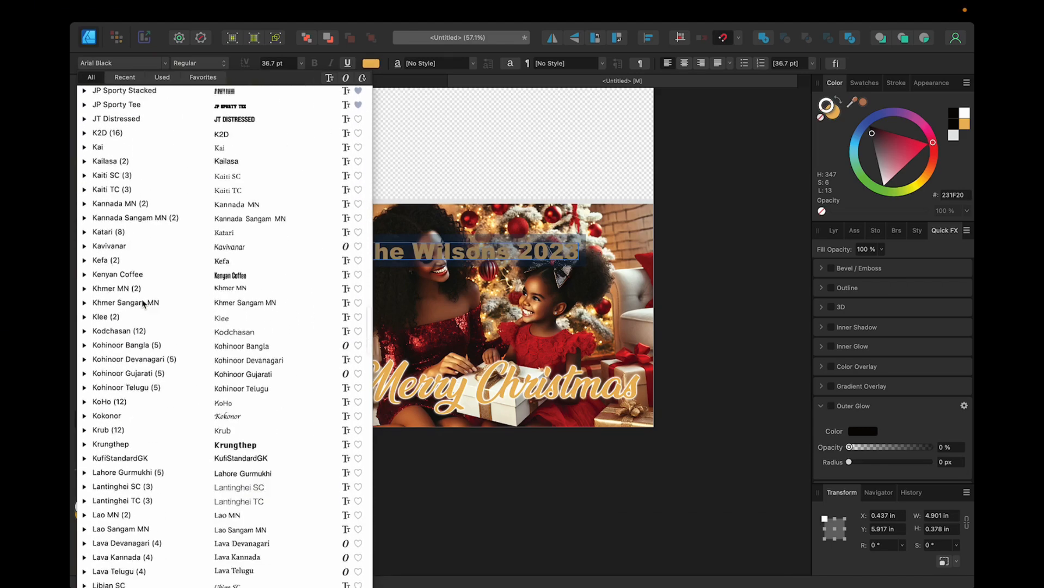
scroll(143, 303, "down", 8)
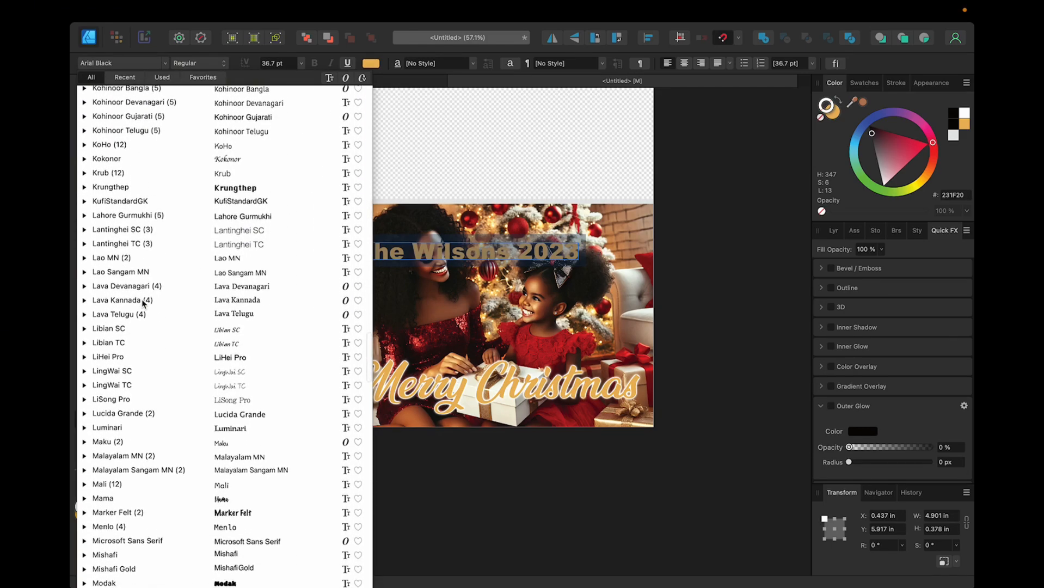
left_click(126, 413)
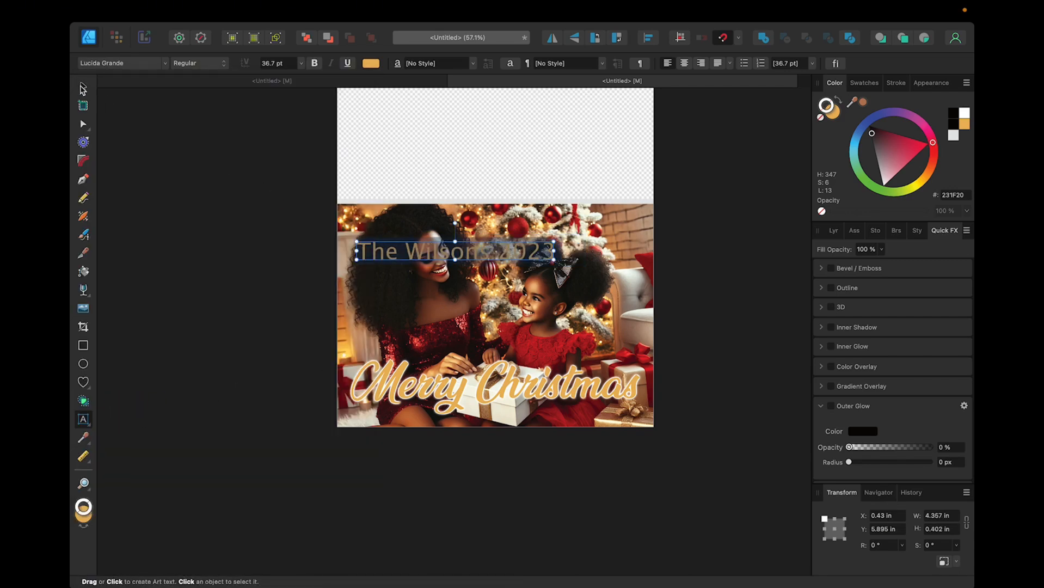
left_click(83, 87)
left_click_drag(356, 243, 443, 263)
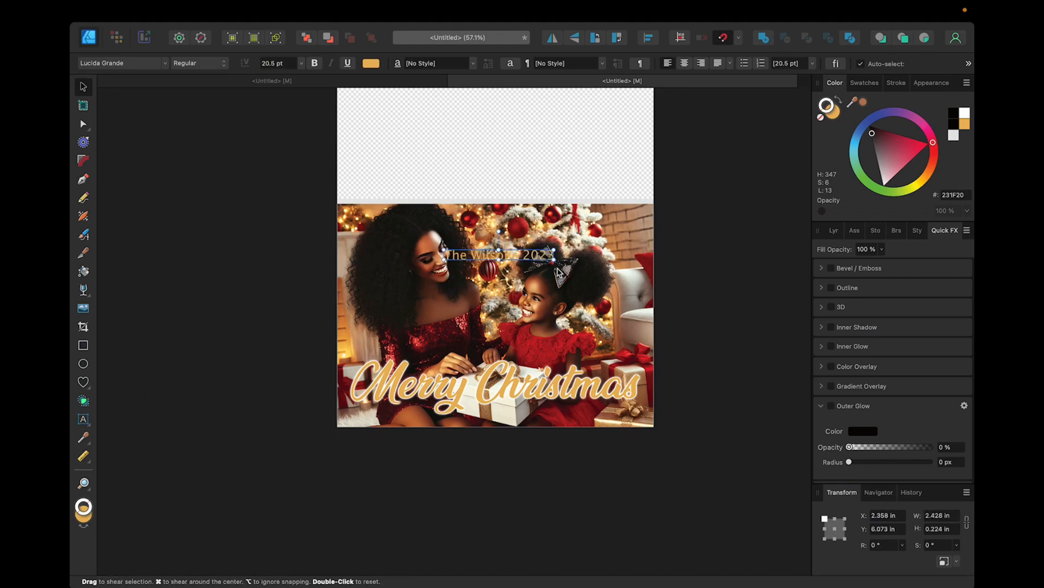
Step: Try a black 000000 stroke on the family name line and remove it
left_click(953, 125)
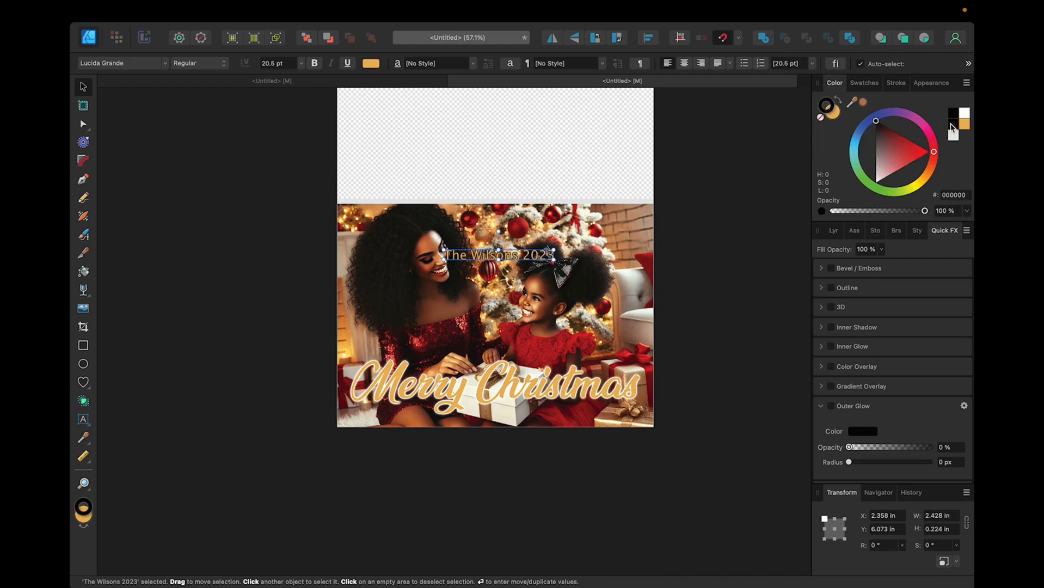
left_click(821, 118)
key("super+z")
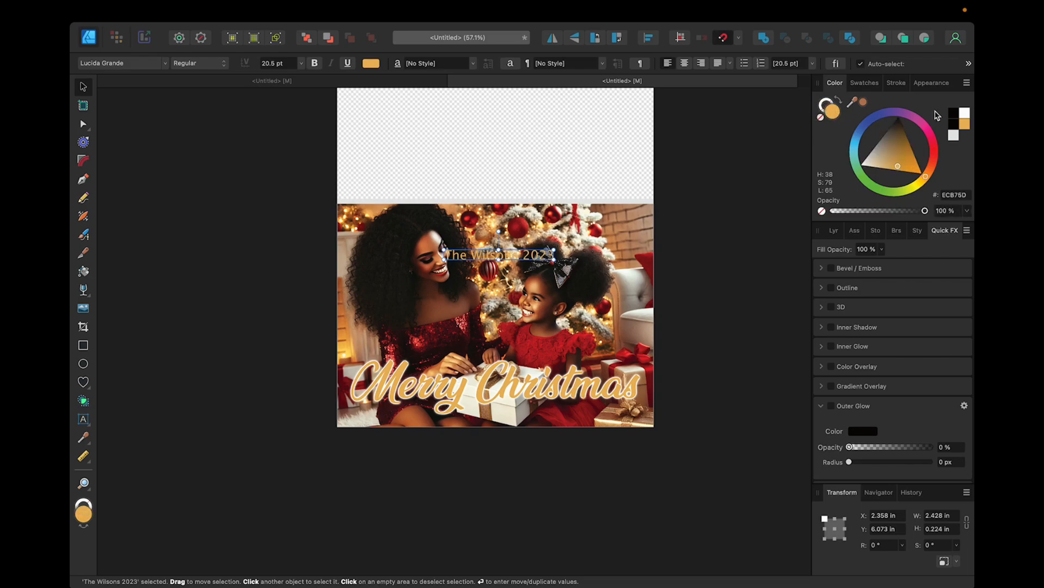
Step: Fill the family name line with black 000000 and fit it at about 18 pt beneath the end of "Merry Christmas"
left_click(954, 112)
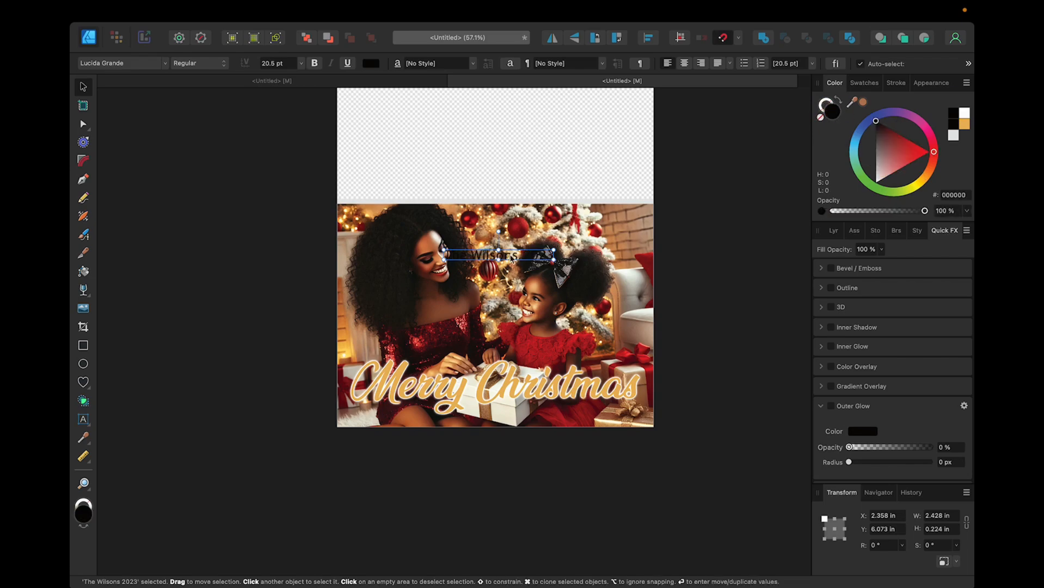
left_click_drag(506, 260, 587, 418)
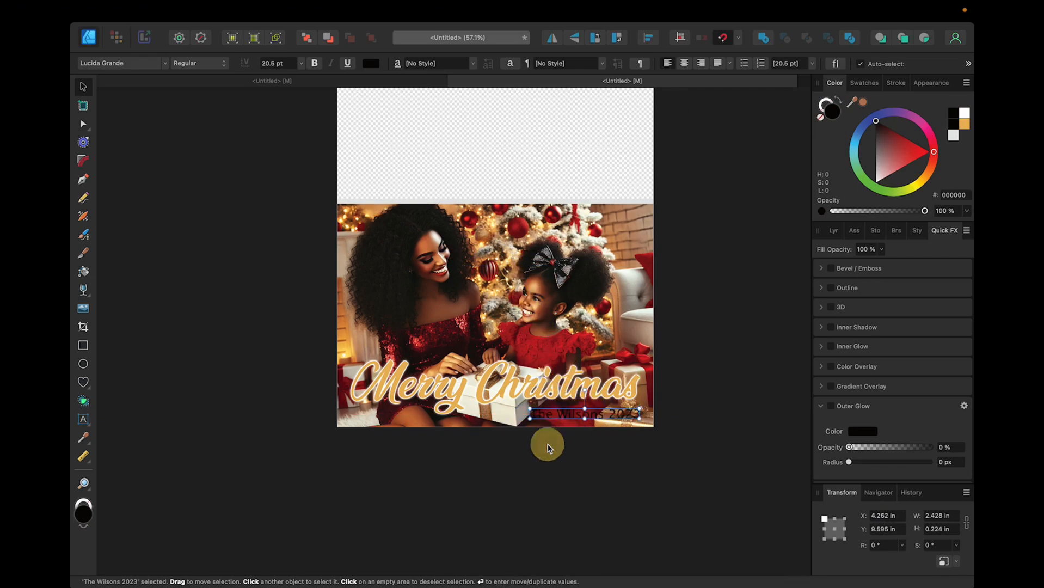
left_click_drag(530, 409, 543, 410)
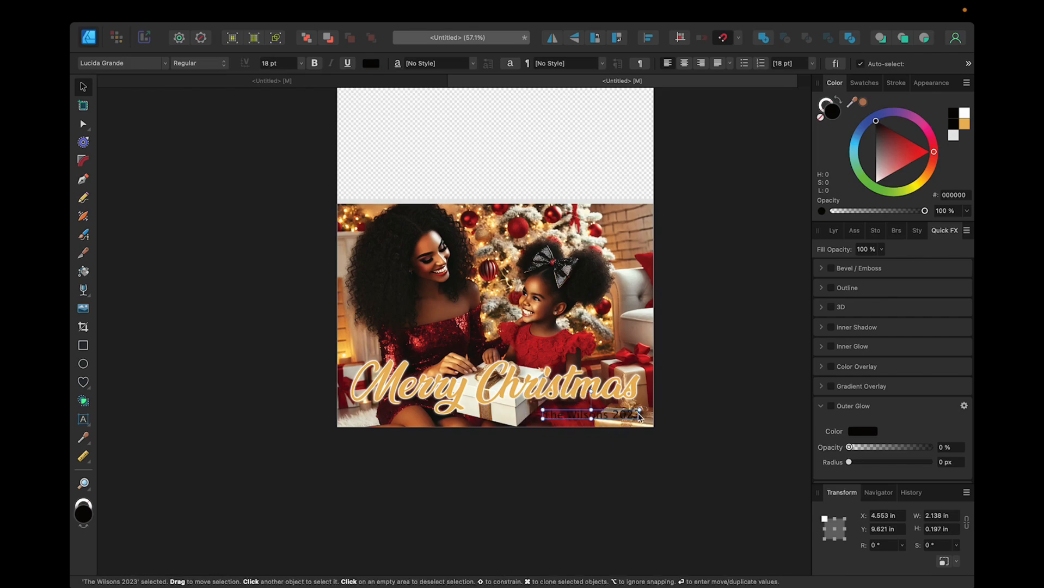
Step: Change the year in the family name line to 2024 and nudge the text to about X 4.543 in, Y 9.608 in
double_click(636, 414)
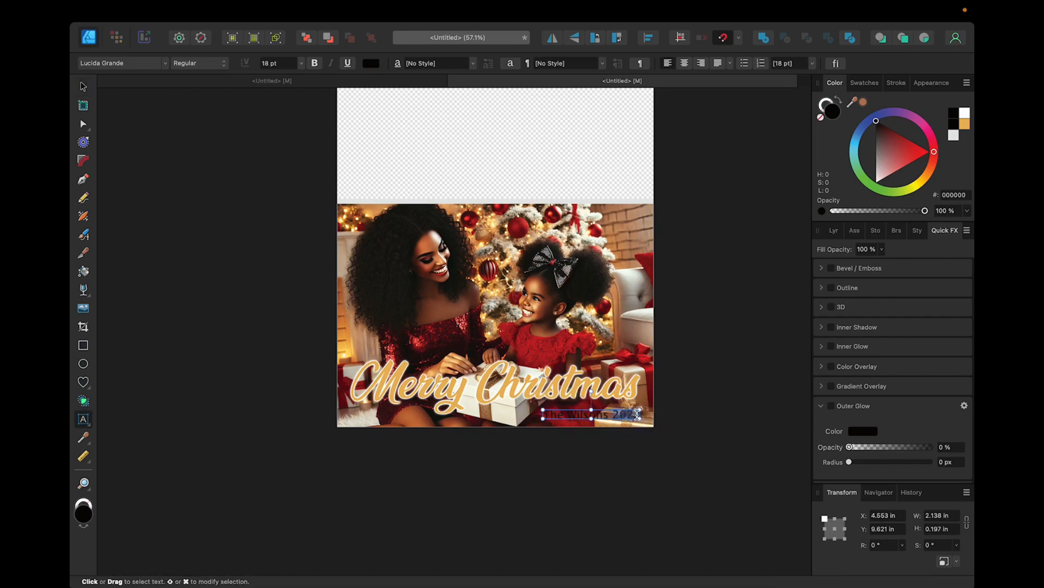
type("2024")
left_click(83, 86)
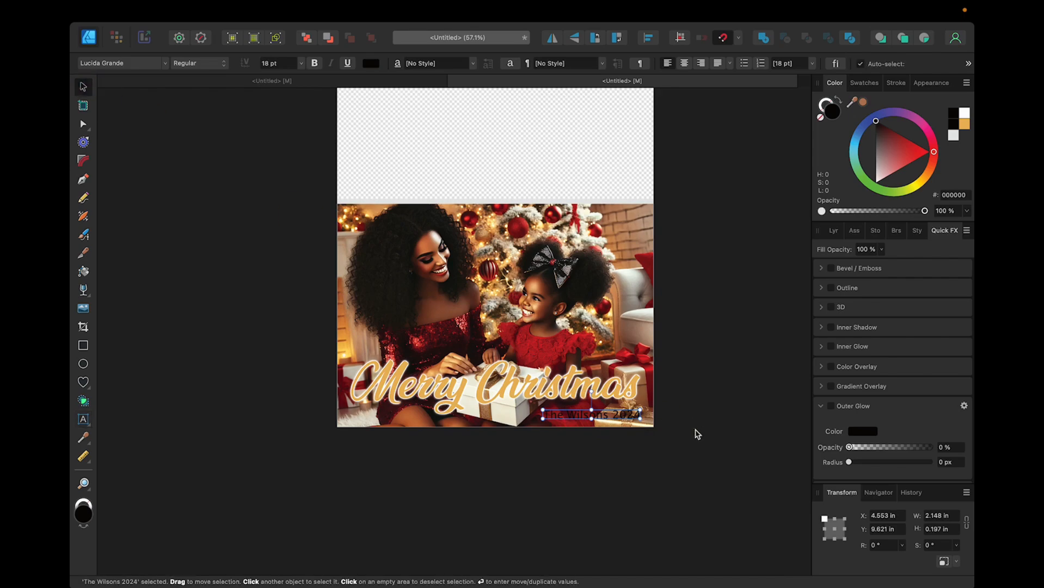
left_click_drag(608, 418, 608, 419)
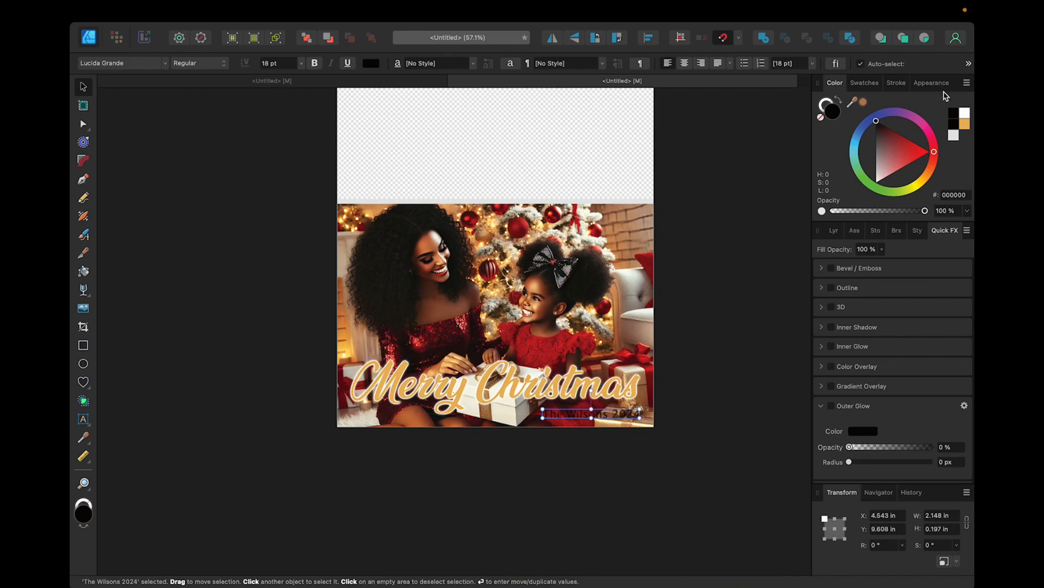
Step: Fill the family name line with light grey E7E8E9 and shift it to about X 4.425 in, Y 9.608 in
left_click(953, 136)
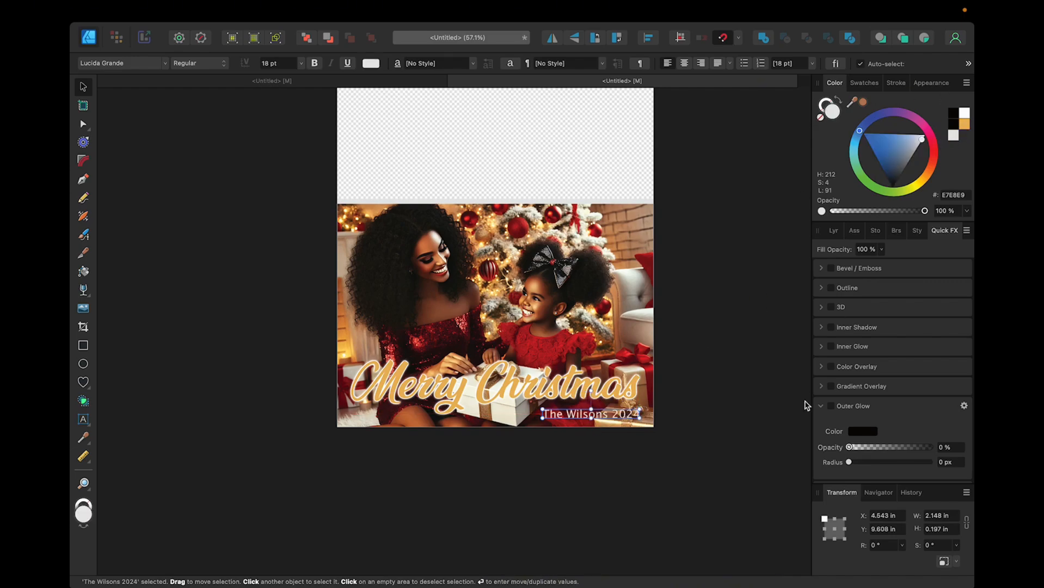
left_click(708, 521)
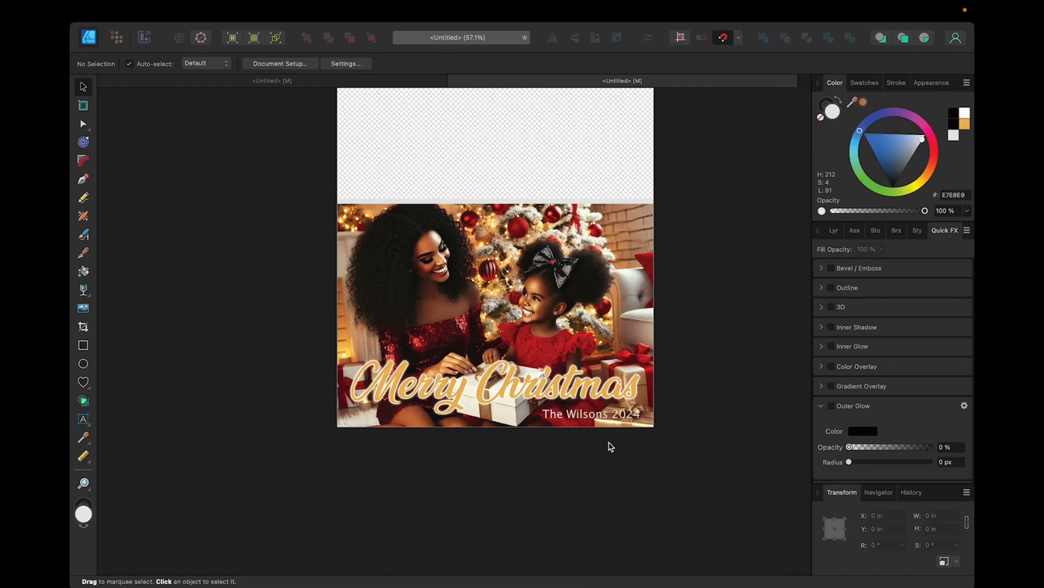
left_click(599, 416)
left_click_drag(599, 416, 594, 419)
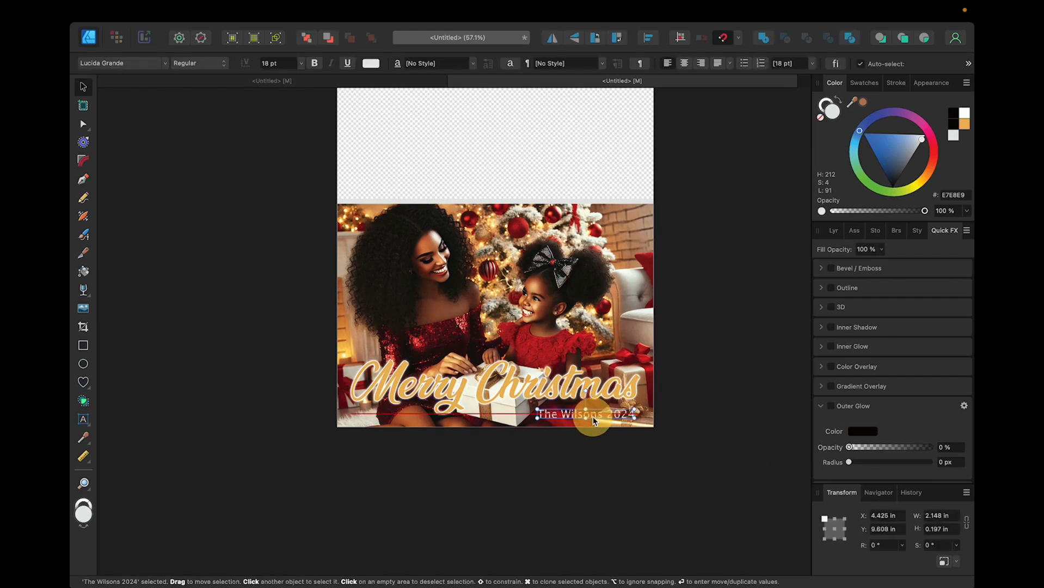
left_click(727, 432)
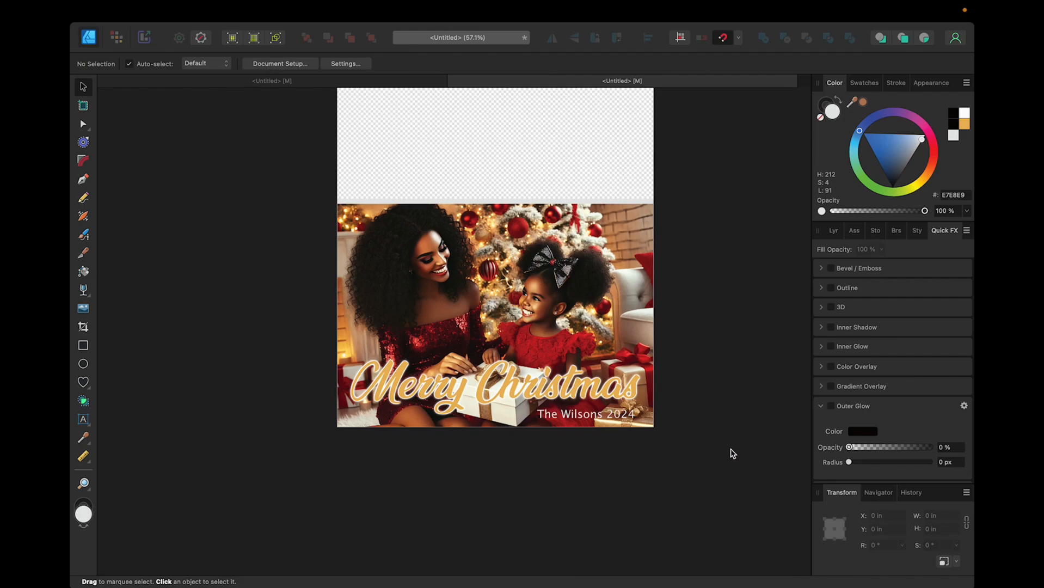
Step: Try a light grey E7E8E9 stroke about 1.5 pt wide on the family name line
left_click(574, 418)
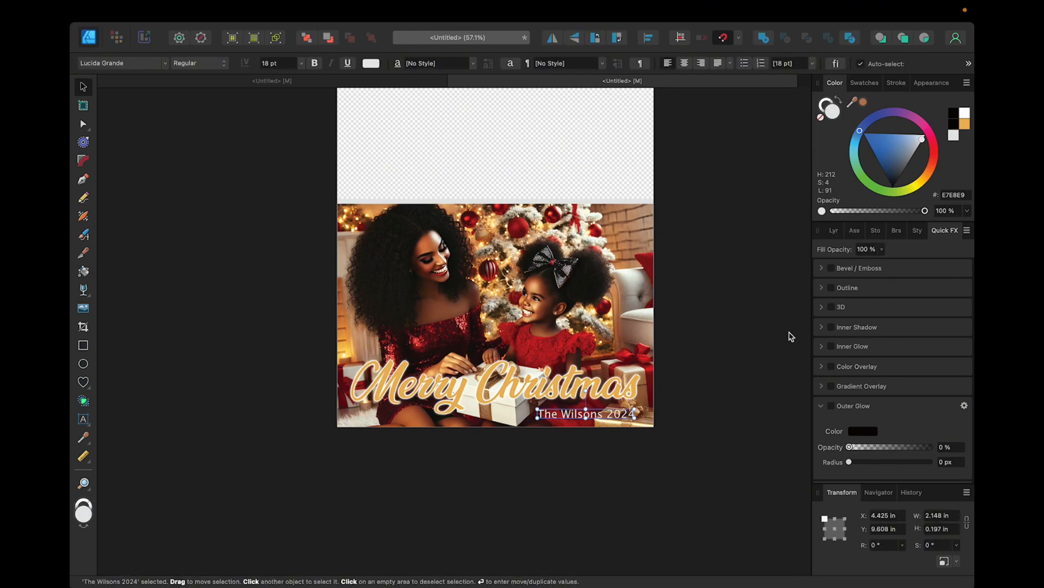
left_click(824, 102)
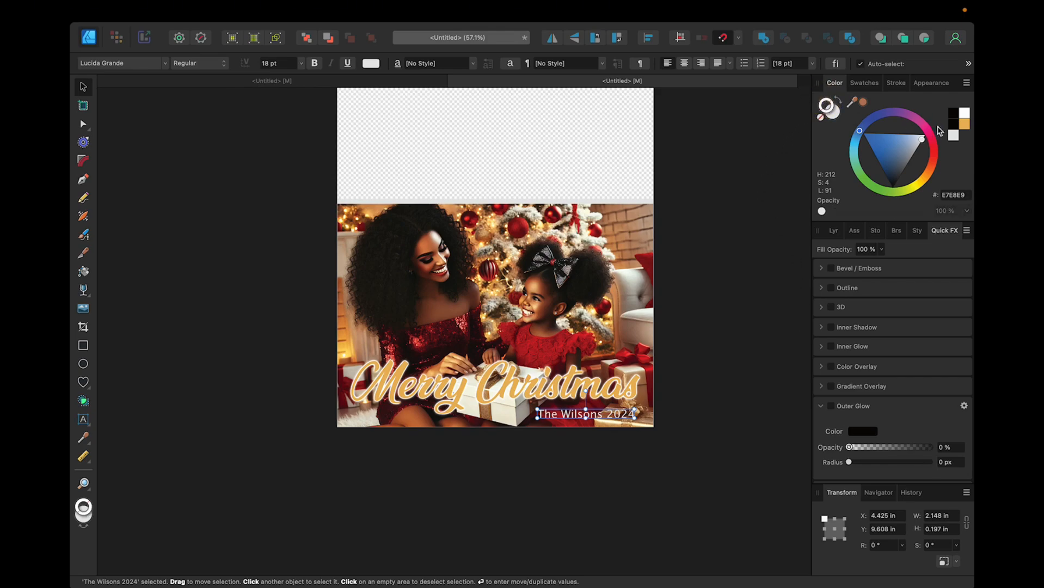
left_click(953, 137)
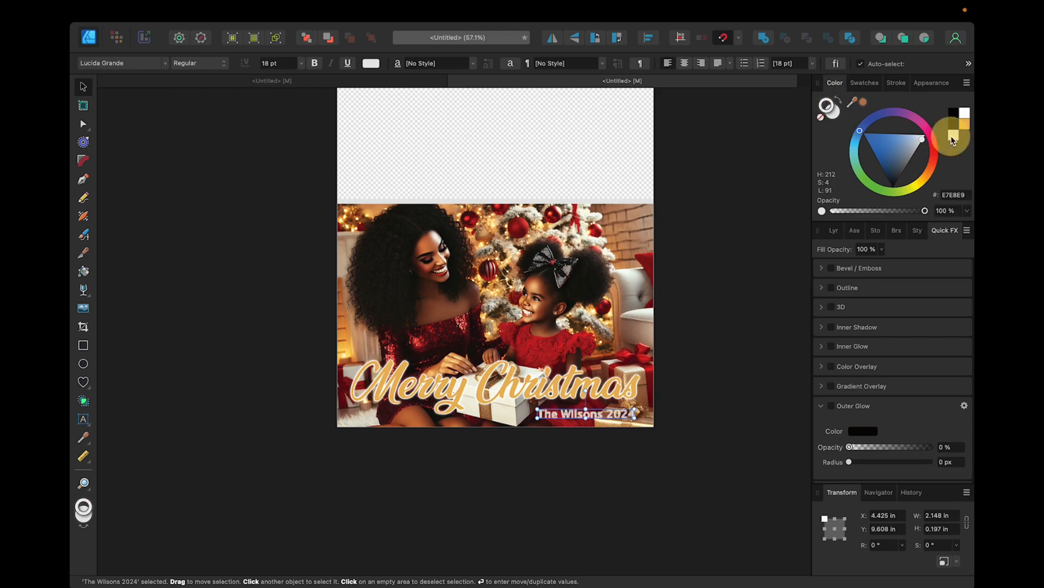
left_click(896, 83)
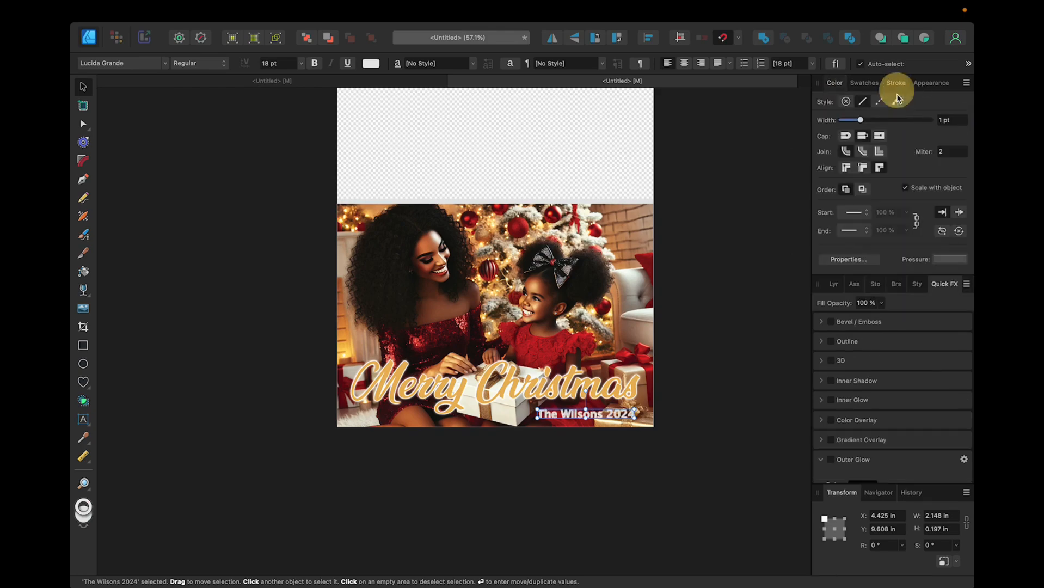
left_click(862, 121)
left_click_drag(862, 121, 859, 121)
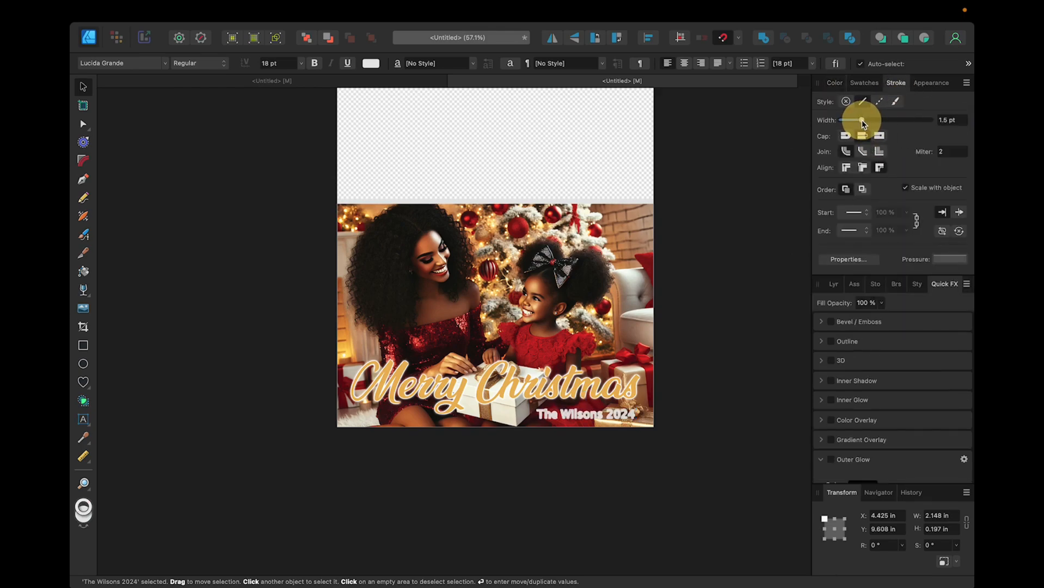
Step: Recolour the family name line's stroke black 000000 and widen it to about 2.5 pt
left_click(835, 82)
left_click(953, 112)
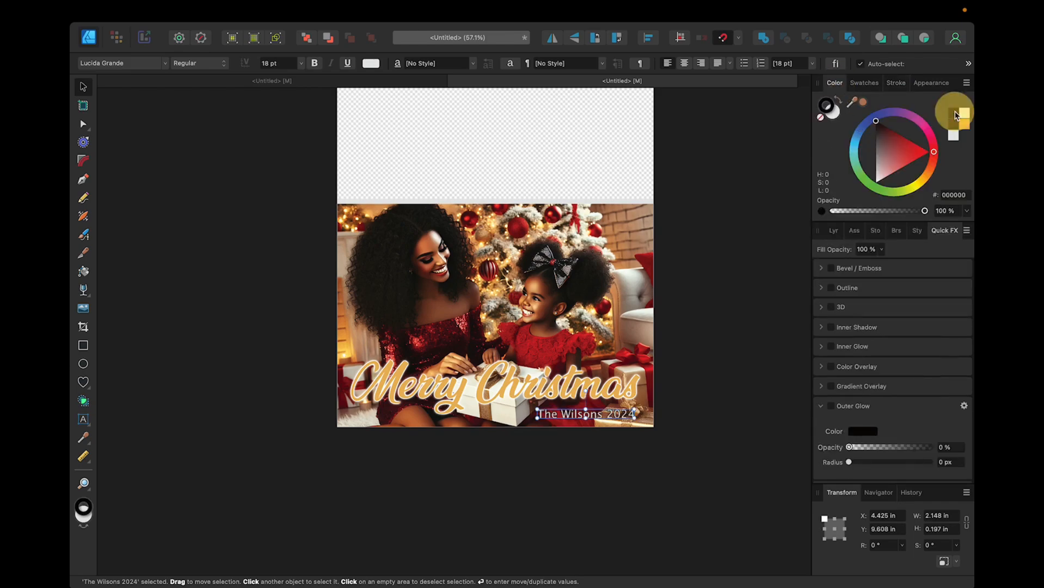
left_click(896, 82)
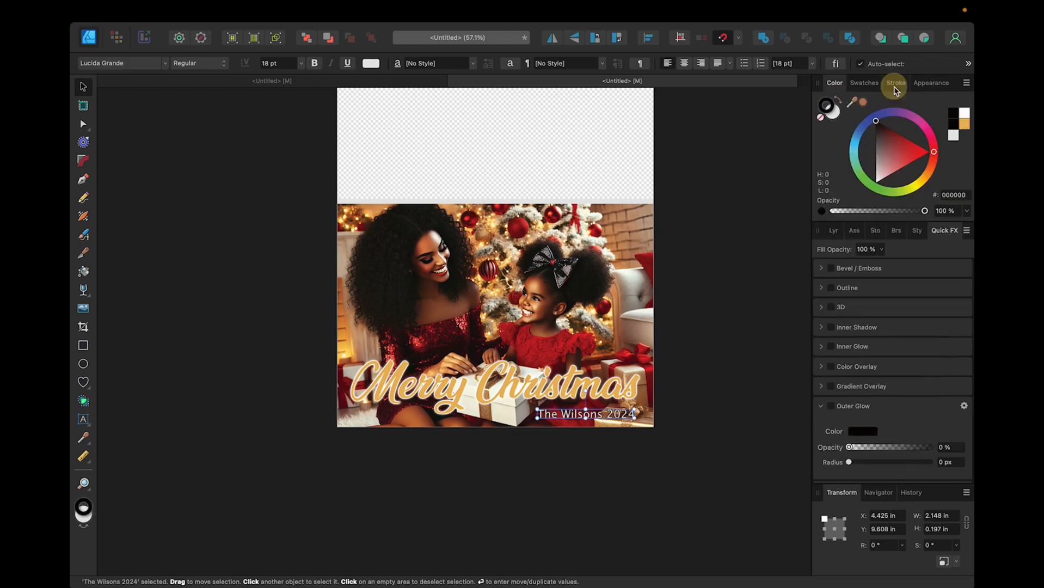
left_click_drag(863, 121, 864, 119)
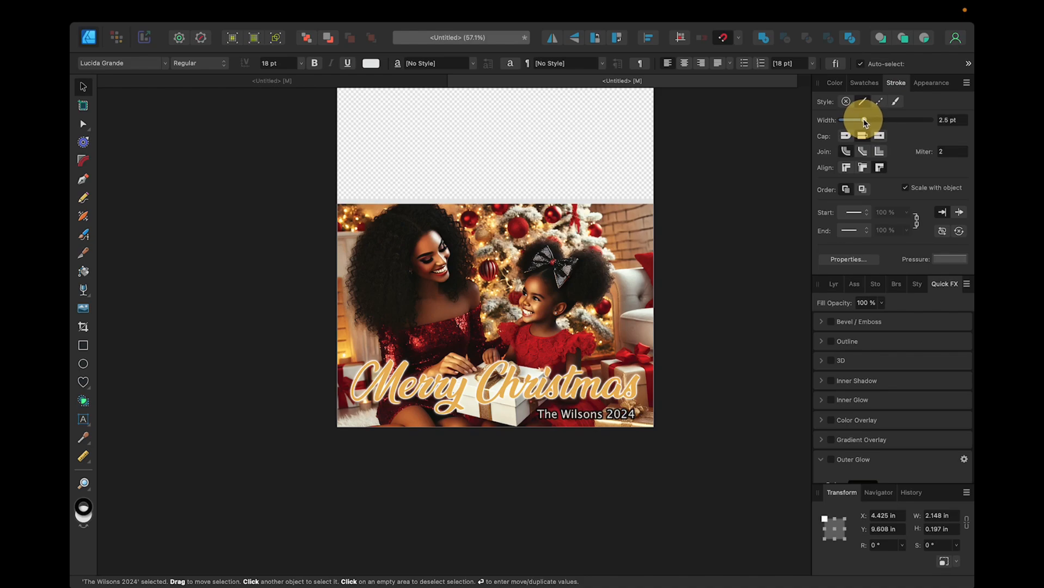
left_click(765, 191)
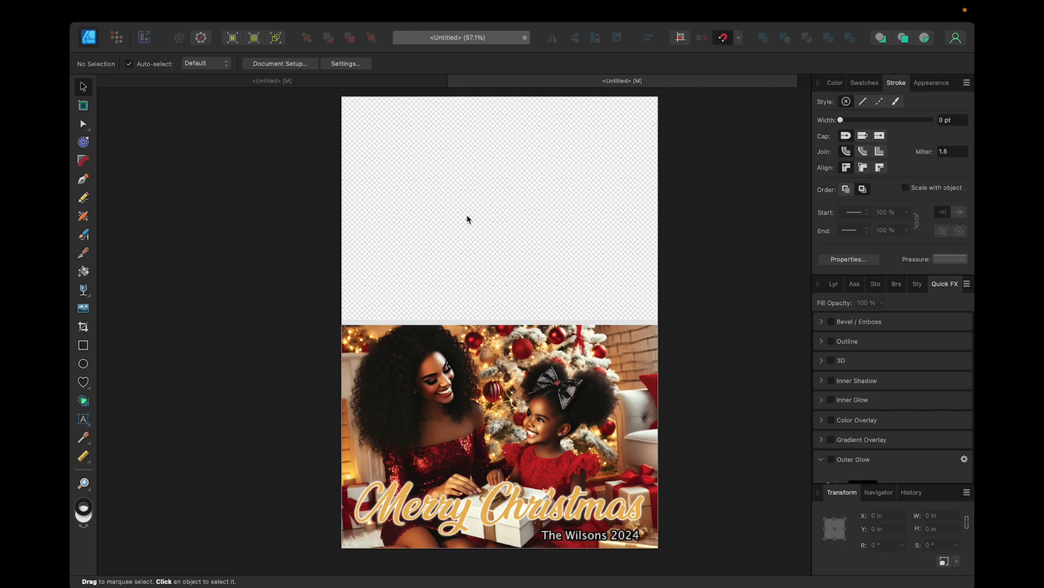
Step: Duplicate the "Merry Christmas" text and place the copy centred in the card's blank upper half at about Y 1.566 in
scroll(561, 366, "down", 2)
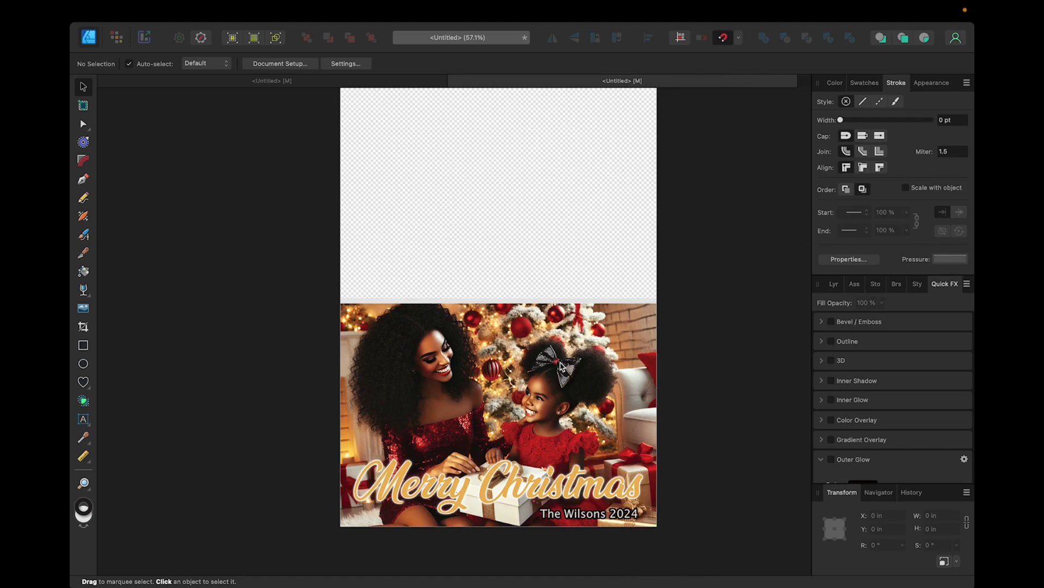
left_click(480, 490)
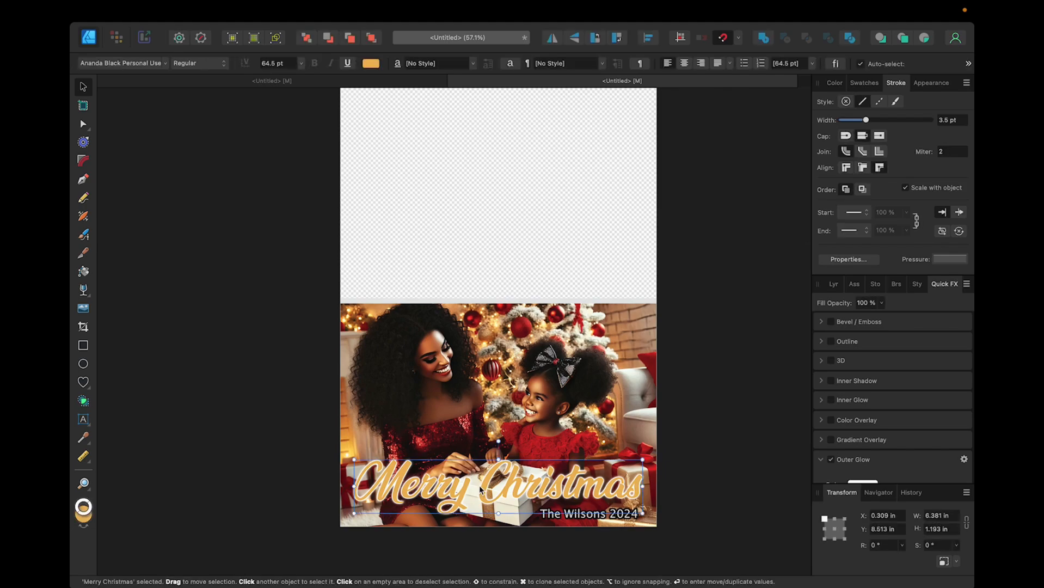
left_click(465, 160)
key("super+z")
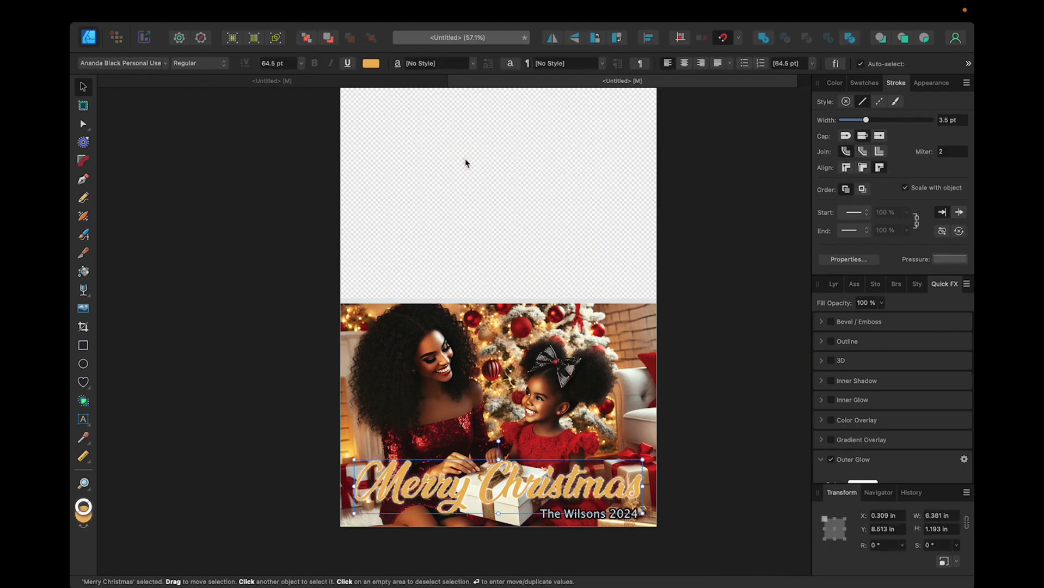
left_click_drag(484, 473, 488, 174)
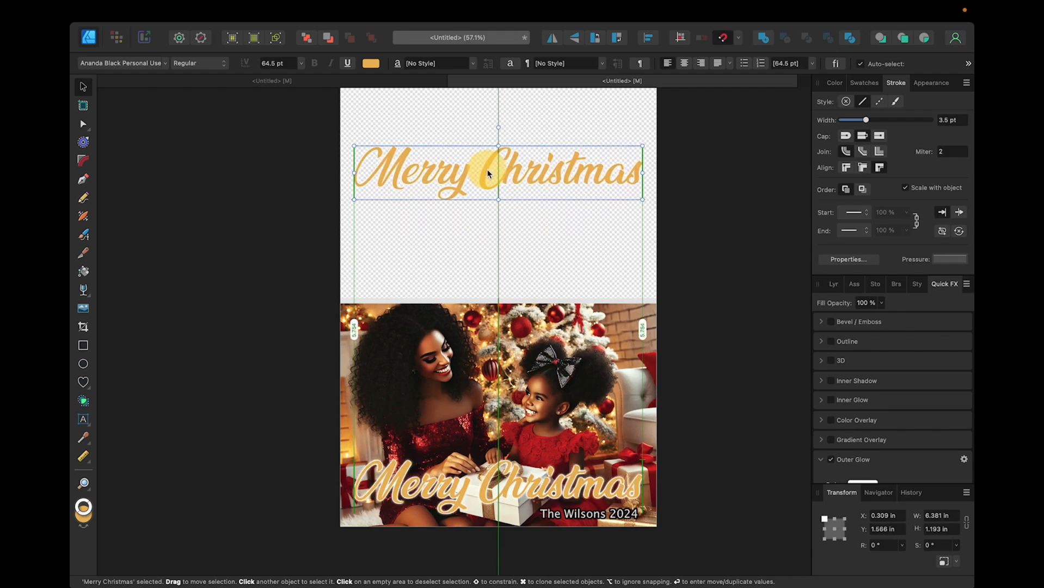
Step: Replace the copied greeting with "With All Our Love" and add the family's name on a second line
triple_click(442, 165)
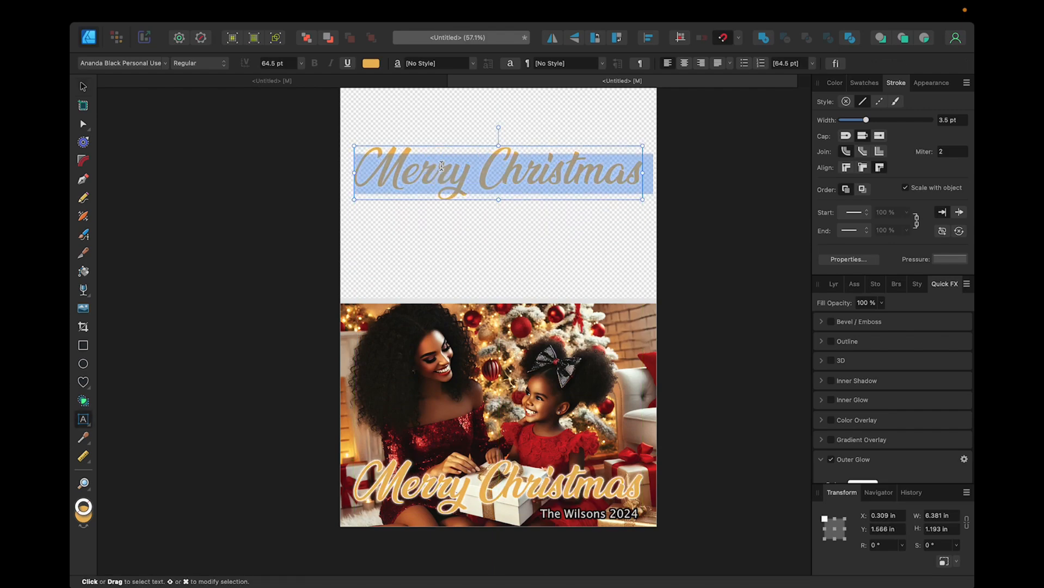
type("With All ")
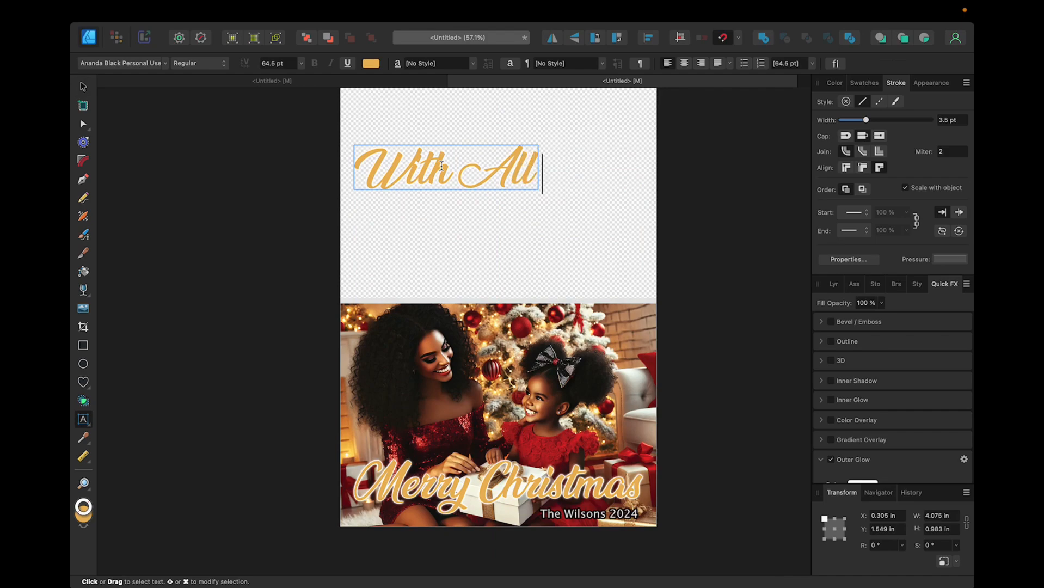
type("Our")
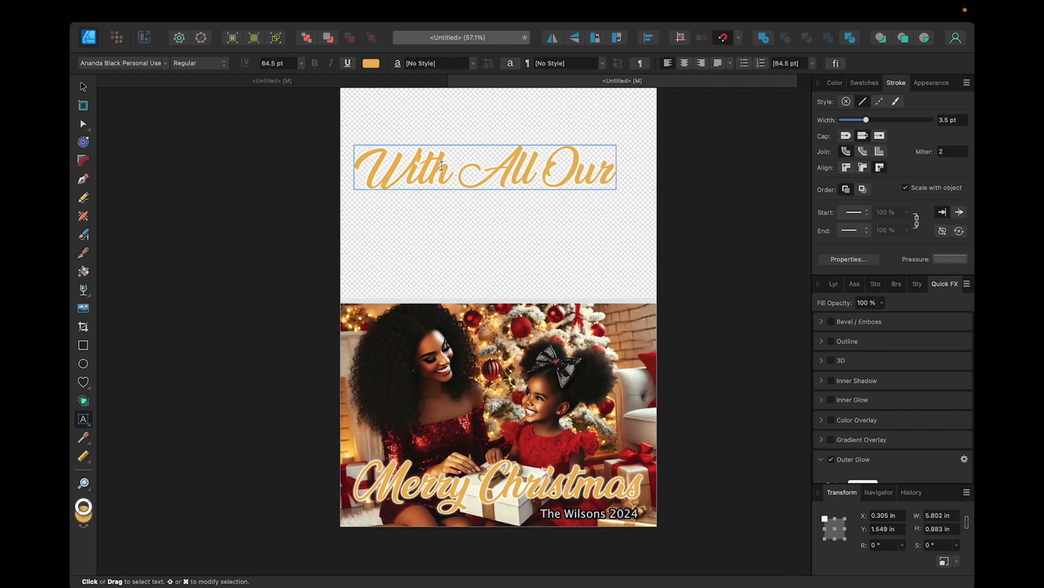
type(" Lo")
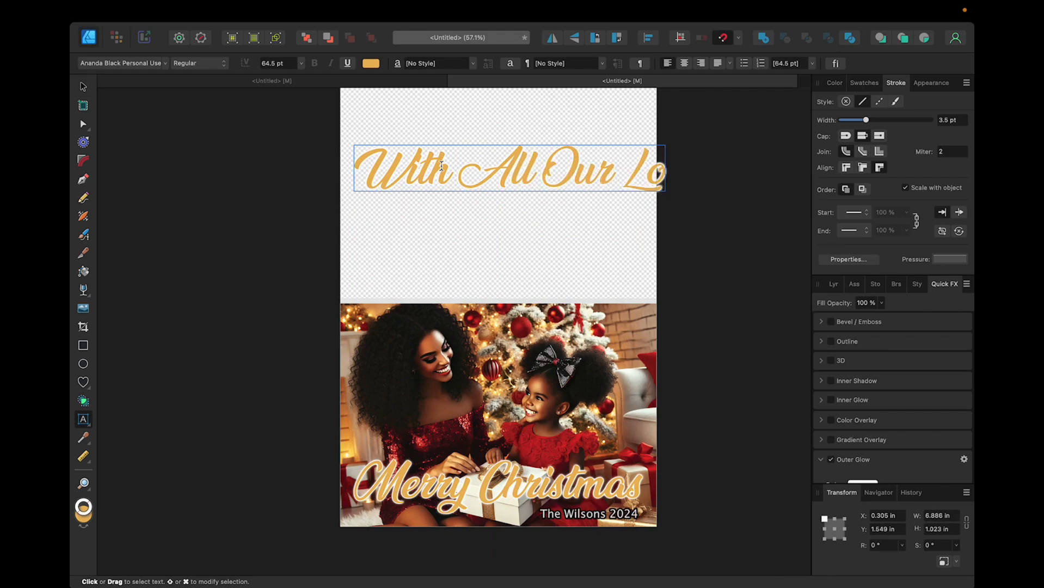
type("ve")
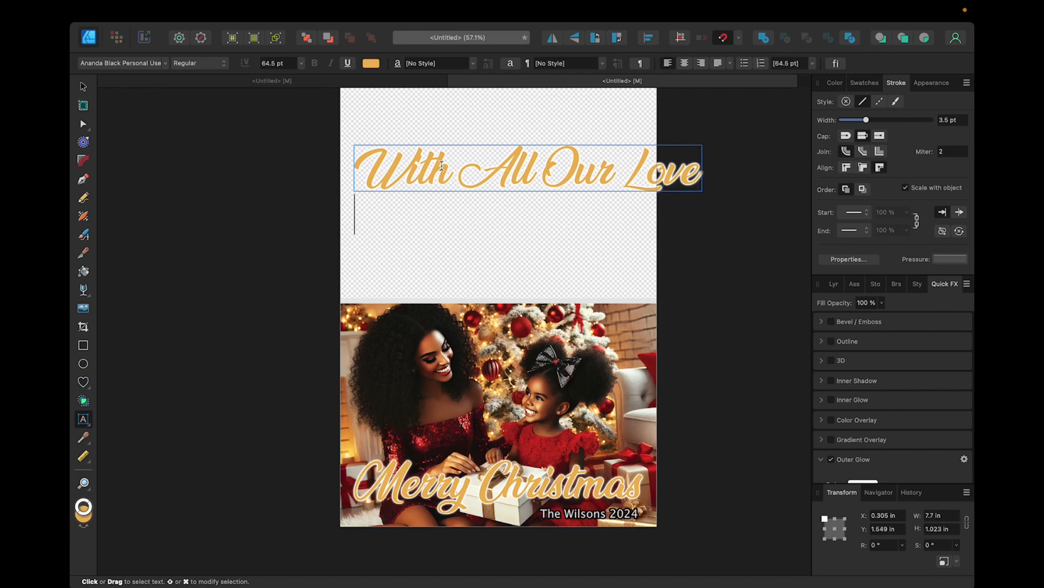
key("Return")
type("The Wi")
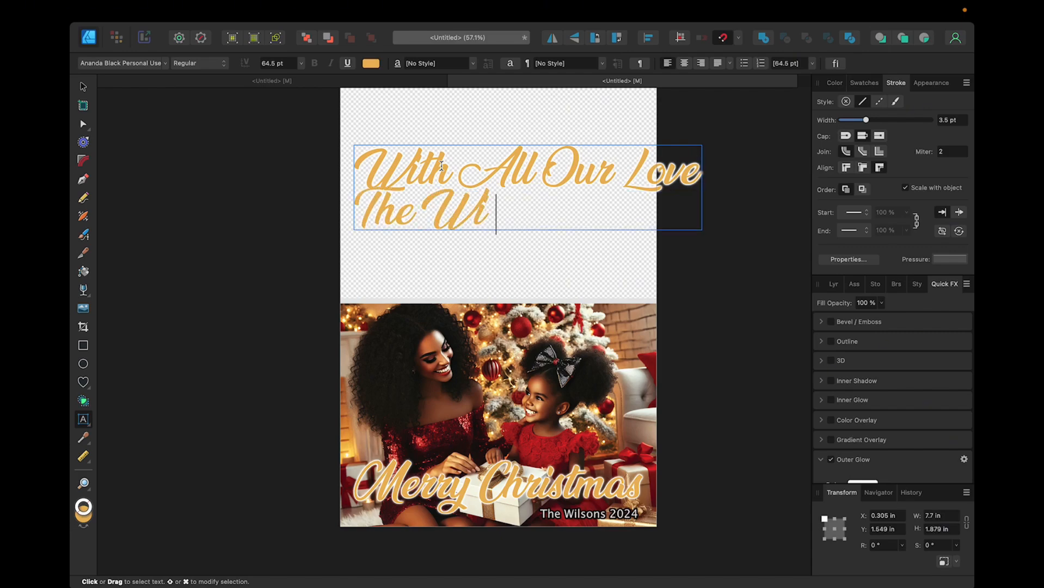
type("lson F")
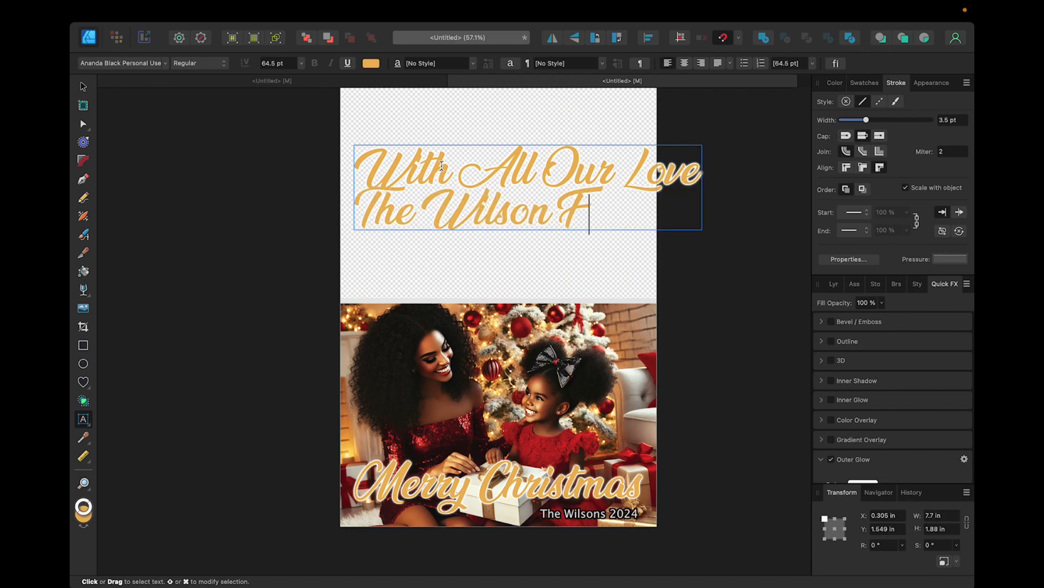
type("amily")
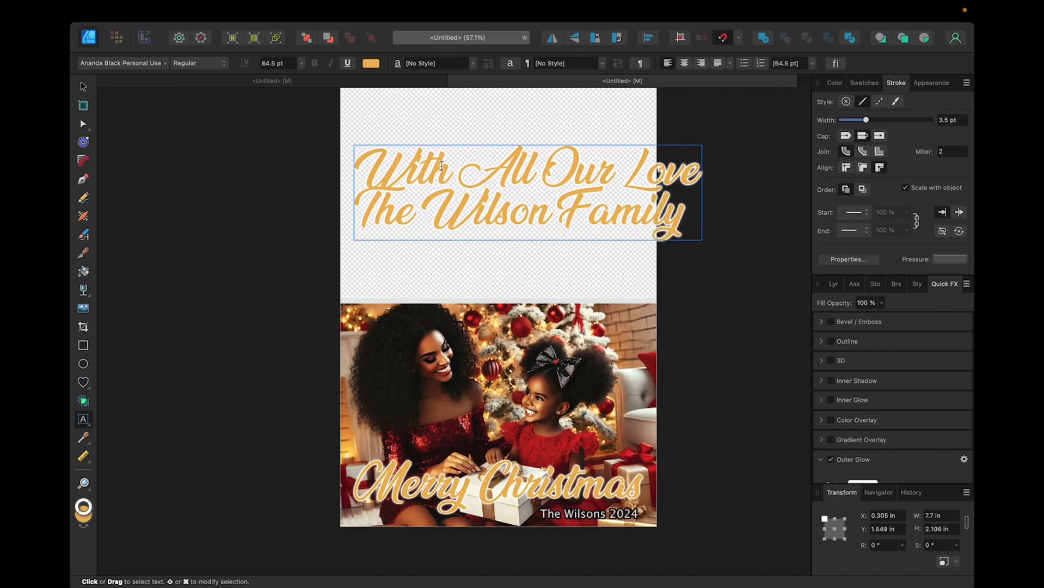
key("Escape")
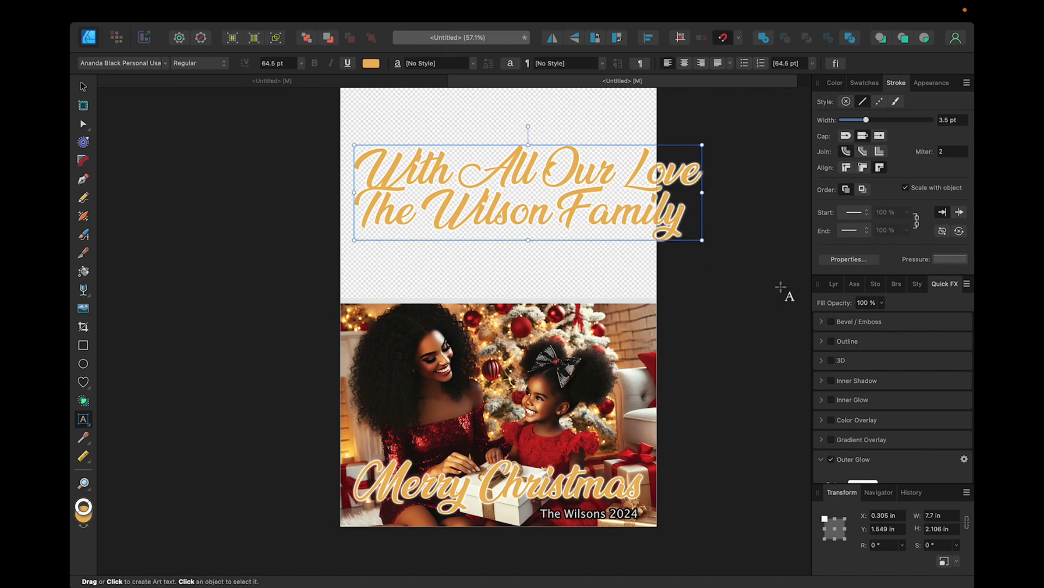
Step: Scale the two-line greeting down to about 47.2 pt and rotate it 180° in the centre of the card's blank half
left_click_drag(702, 241, 613, 202)
scroll(632, 230, "up", 2)
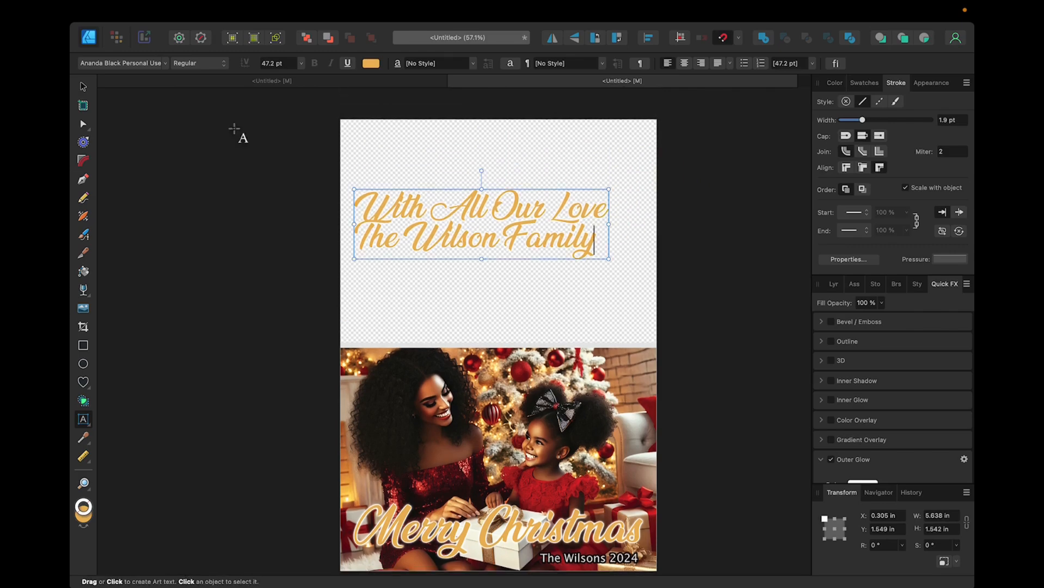
left_click(85, 88)
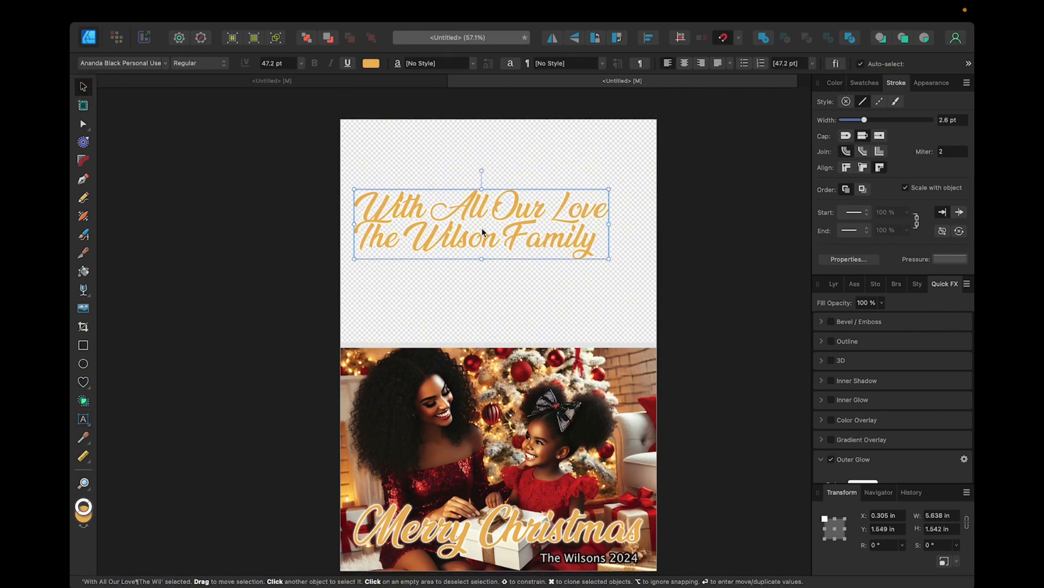
left_click_drag(481, 228, 497, 236)
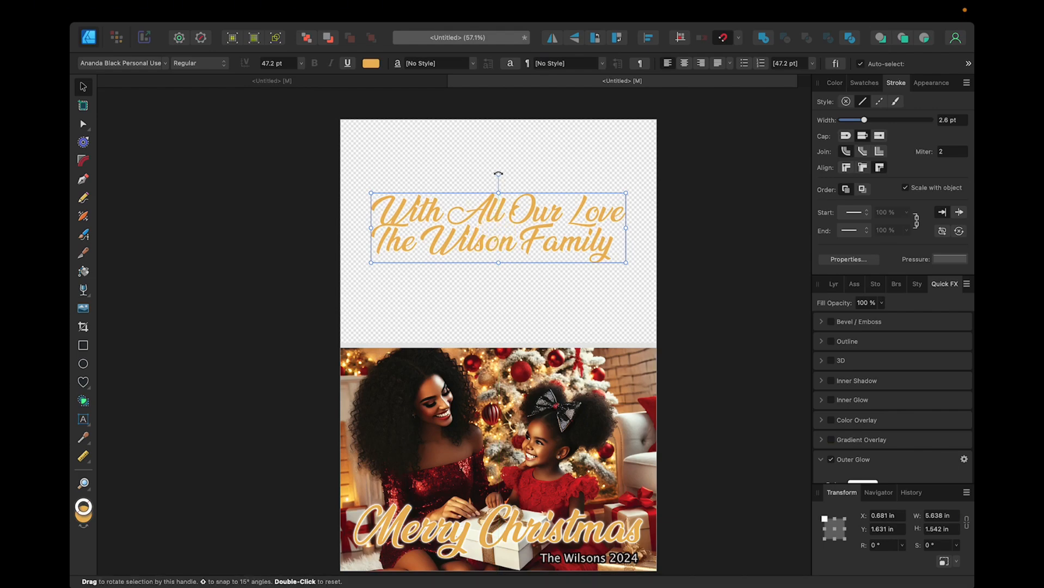
left_click_drag(499, 174, 498, 308)
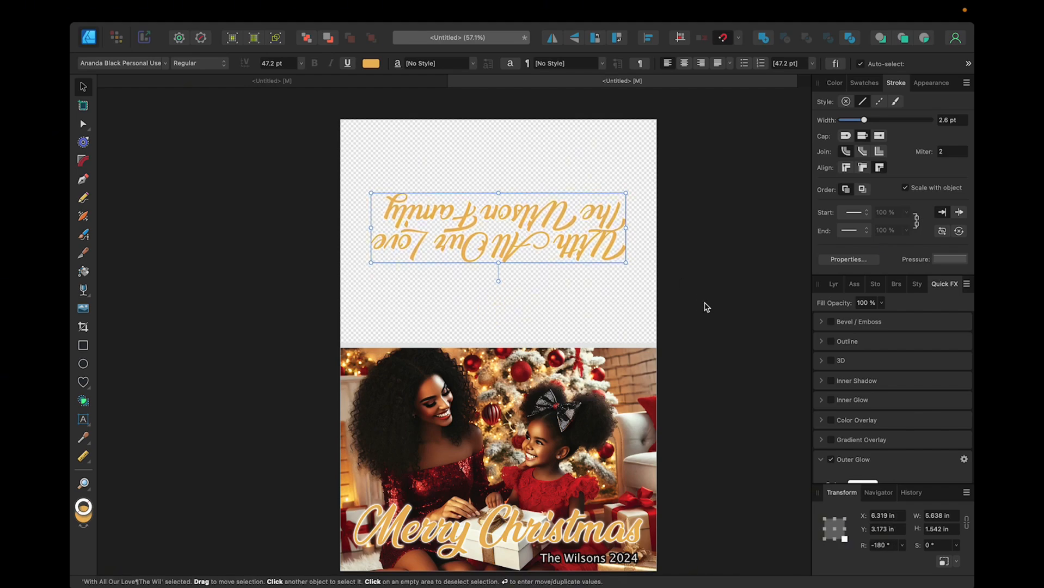
Step: Recolour the family name line's stroke gold ECB75D and reduce its width to about 0.9 pt
scroll(582, 459, "down", 3)
left_click(586, 453)
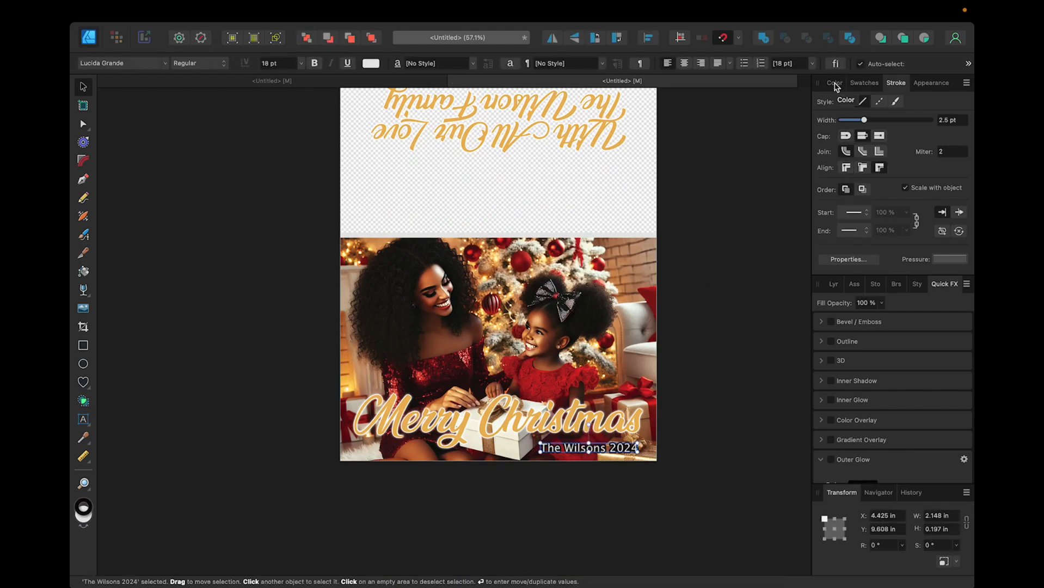
left_click(835, 85)
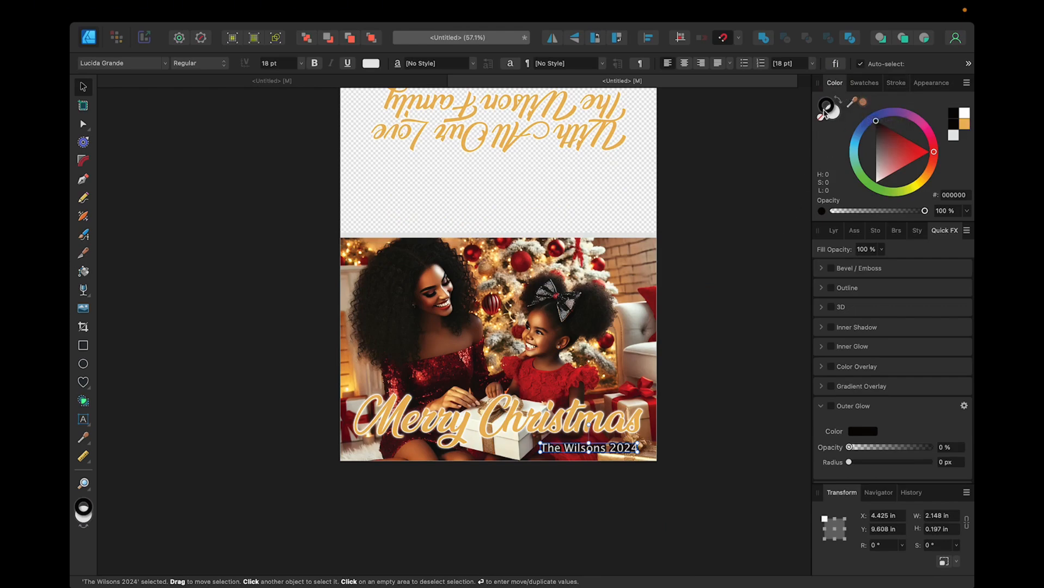
left_click(966, 124)
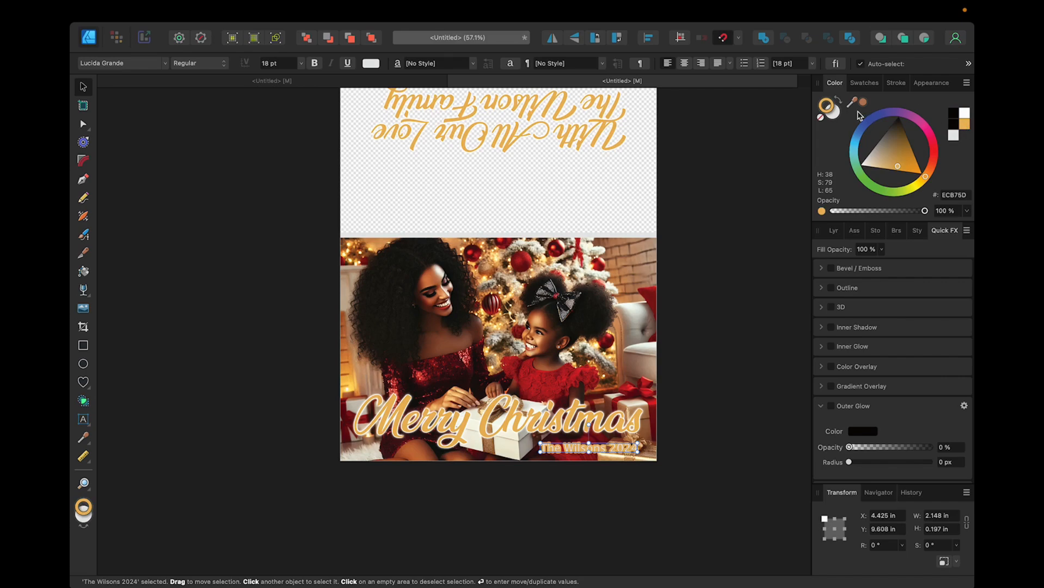
left_click(896, 83)
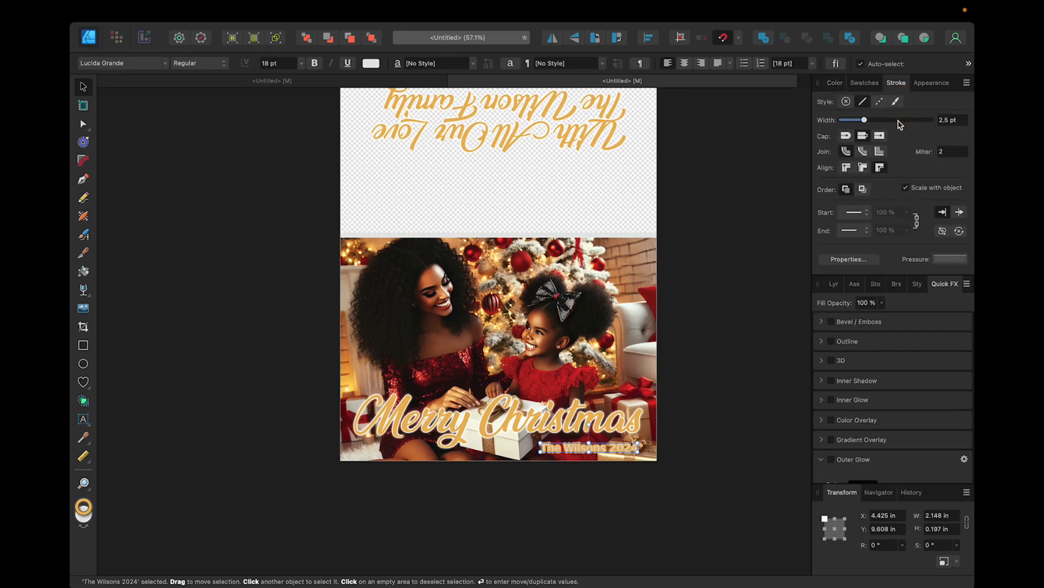
left_click(865, 121)
left_click_drag(865, 122, 860, 122)
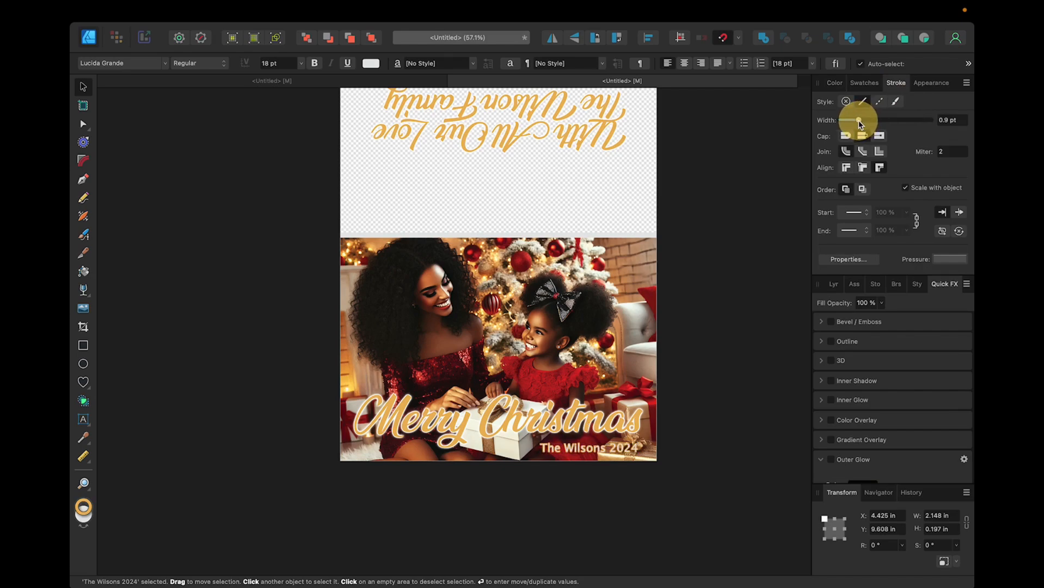
Step: Group the cover photo, "Merry Christmas" text and family name line, and hide both the group and the upside-down back greeting
left_click(731, 384)
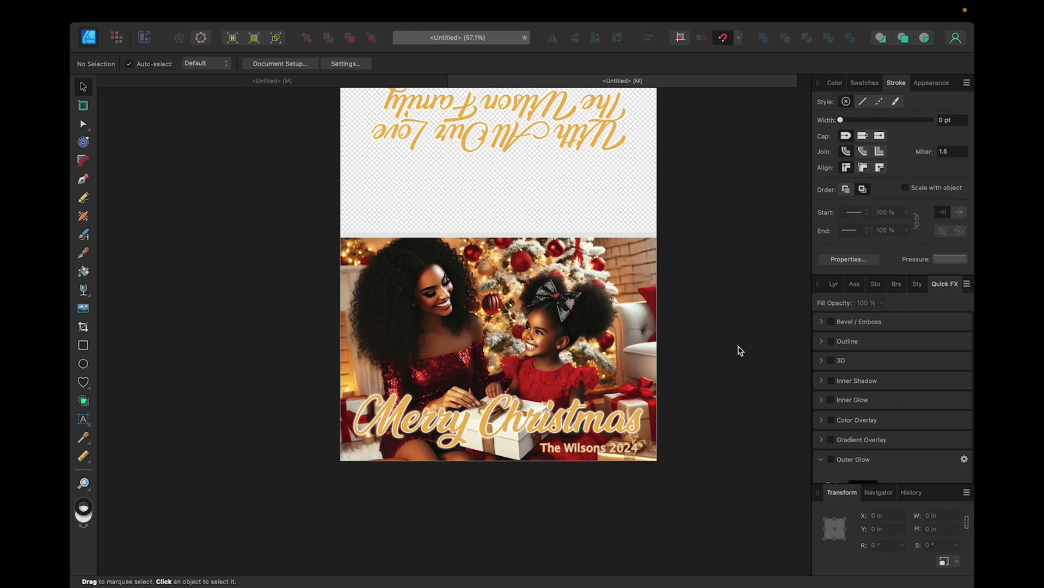
scroll(742, 349, "up", 3)
scroll(743, 349, "right", 2)
scroll(742, 349, "down", 1)
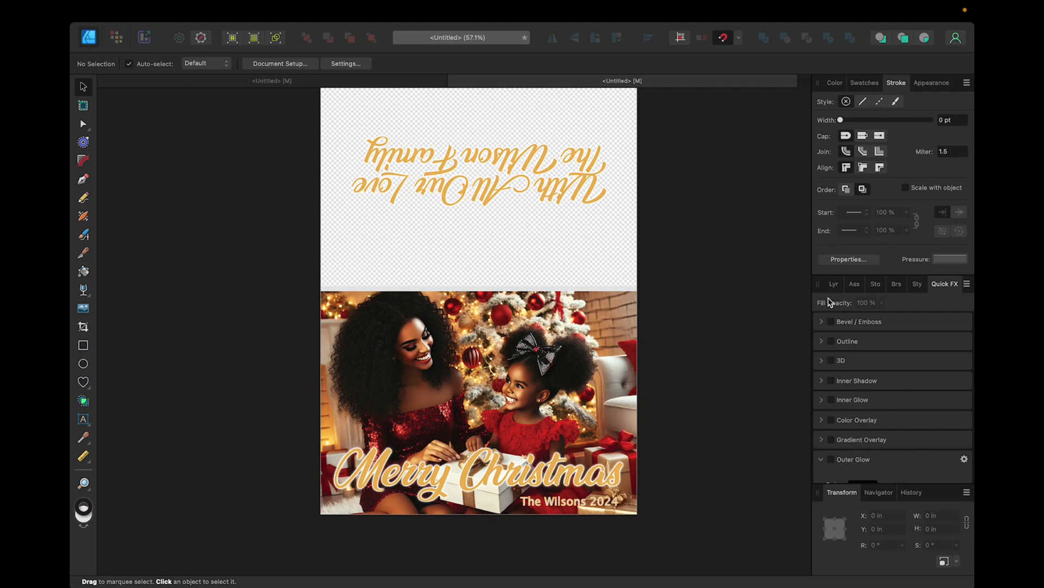
left_click(834, 286)
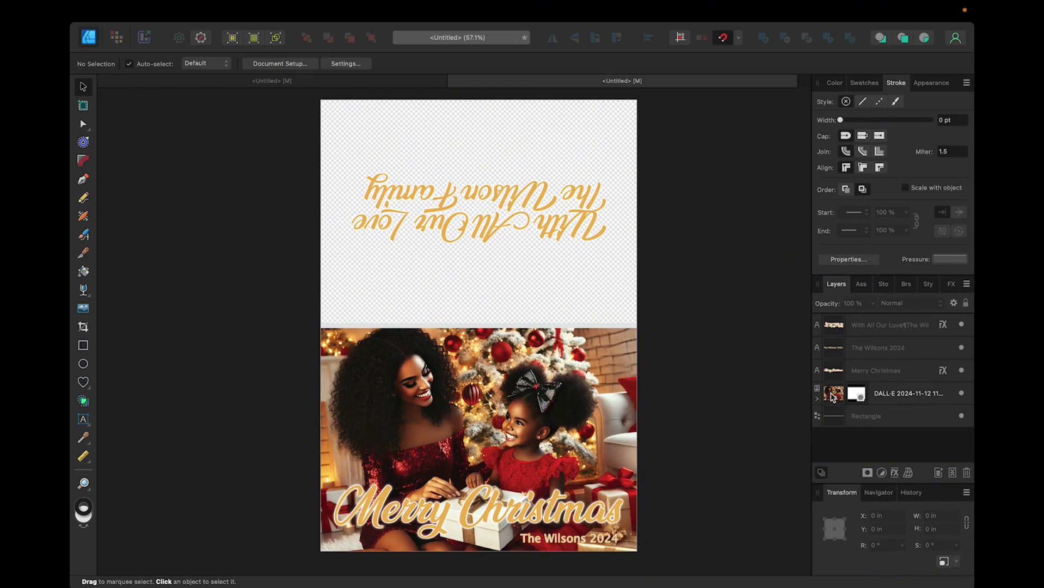
left_click(832, 396)
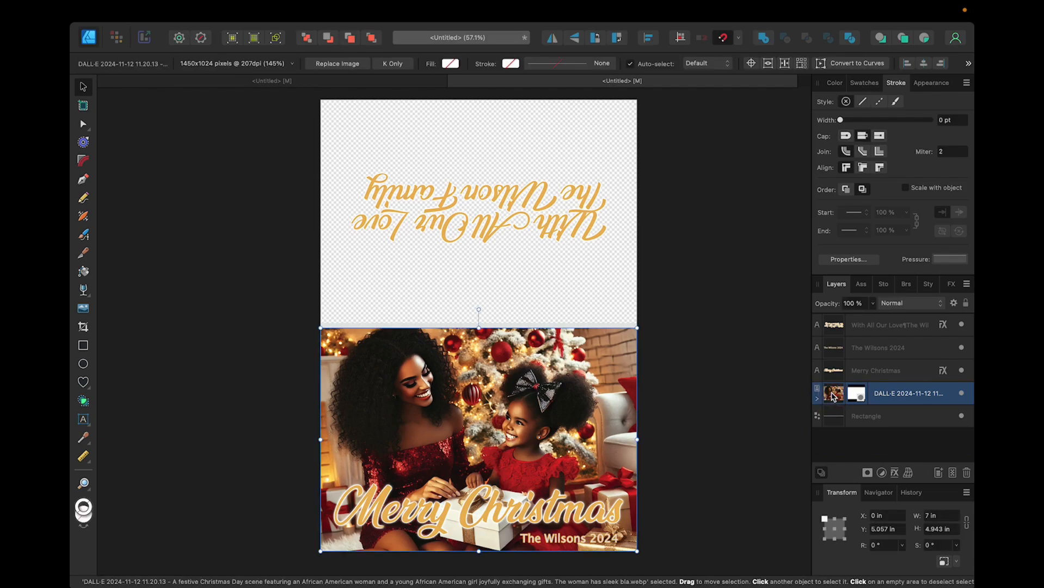
left_click(863, 370, "shift")
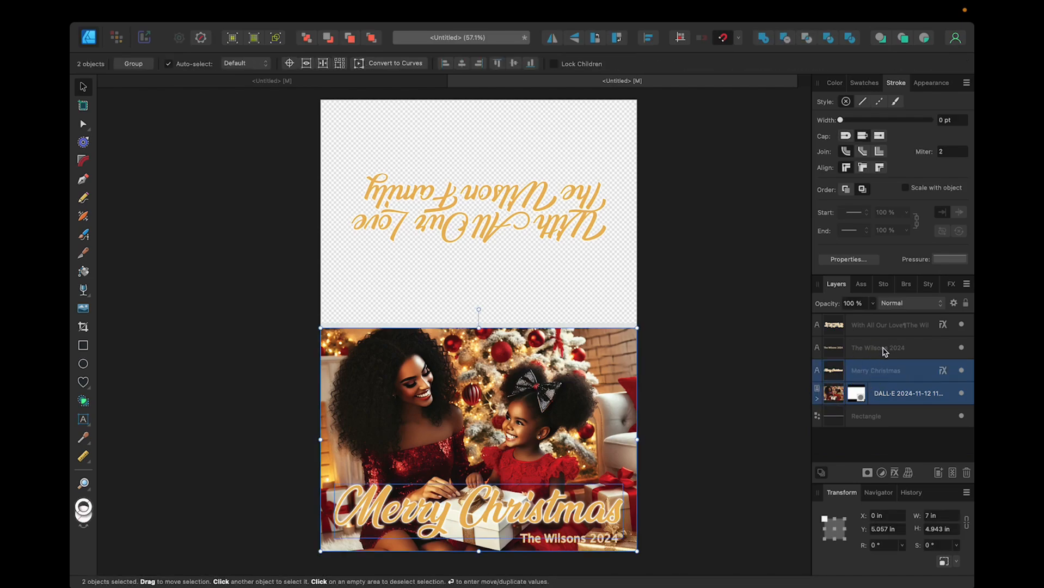
left_click(883, 348, "shift")
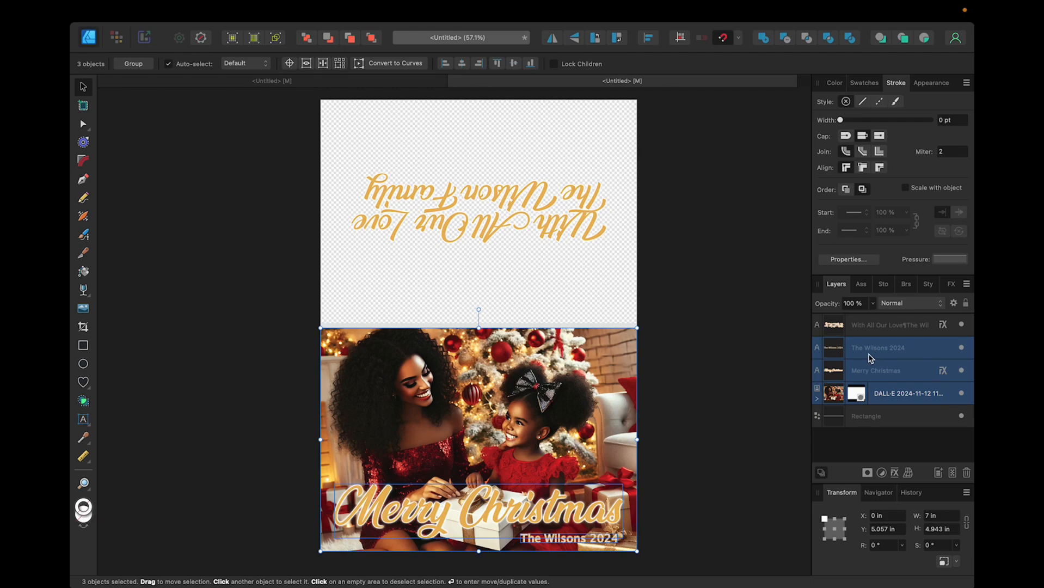
key("super+g")
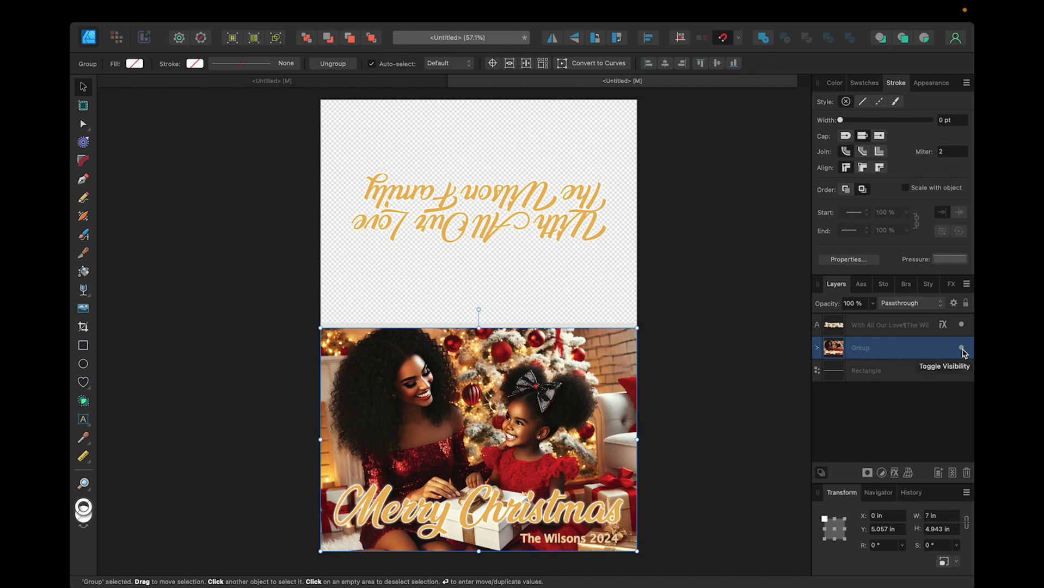
left_click(961, 348)
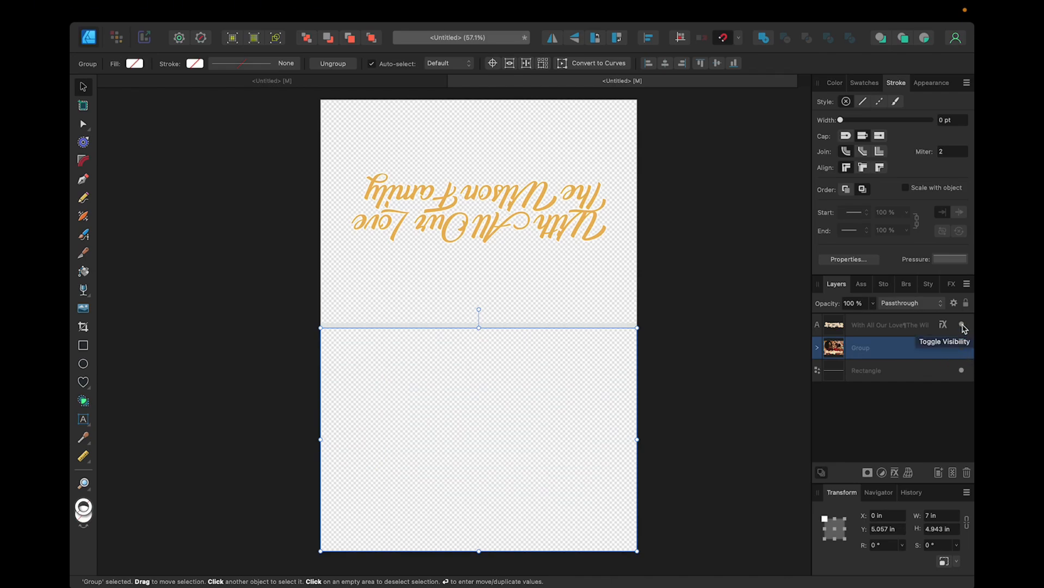
left_click(963, 326)
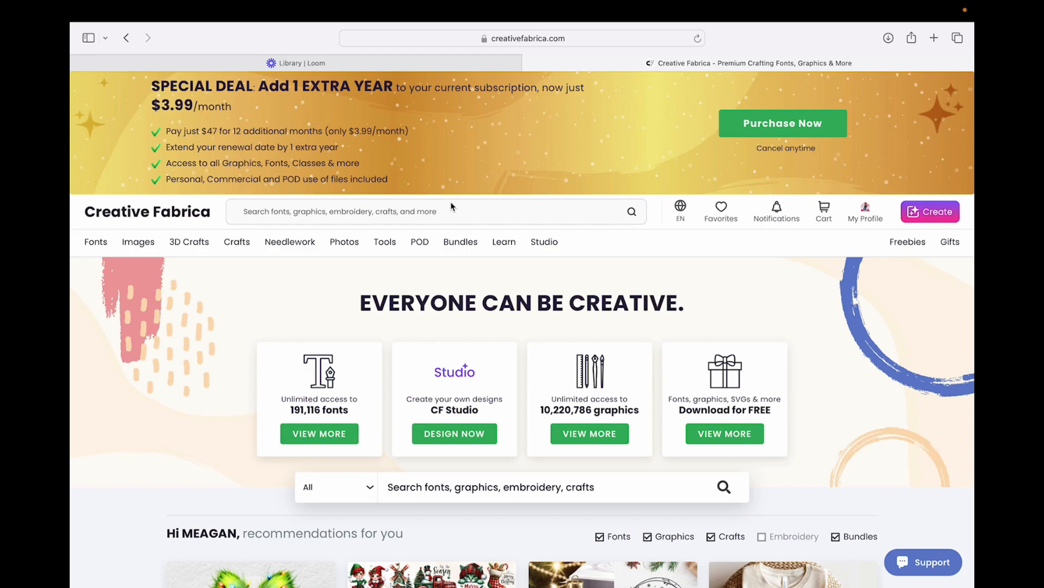
Step: Switch to Creative Fabrica in the browser and open the Free Graphics category of its Freebies section
mouse_move(907, 246)
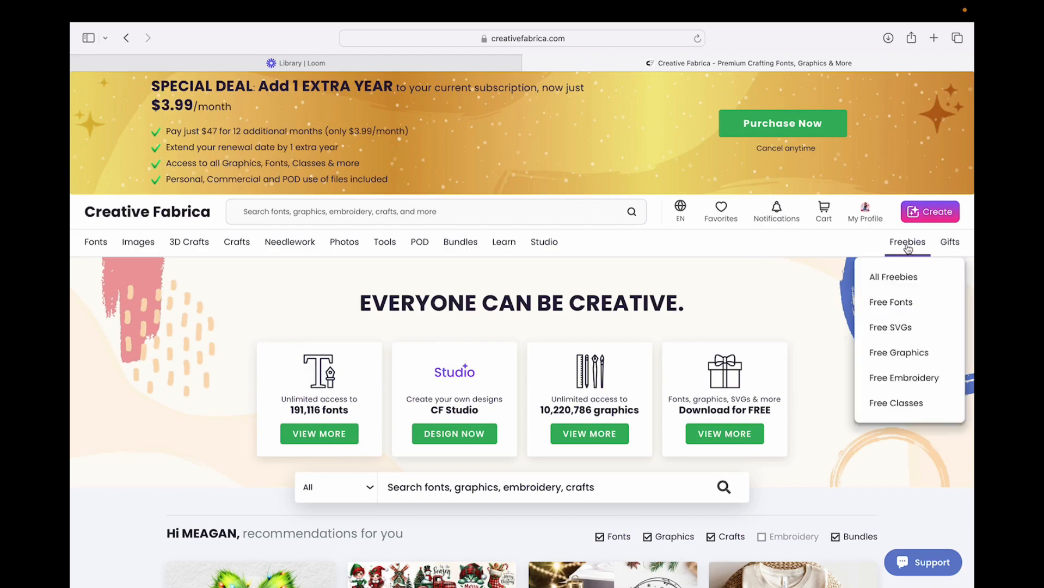
left_click(907, 246)
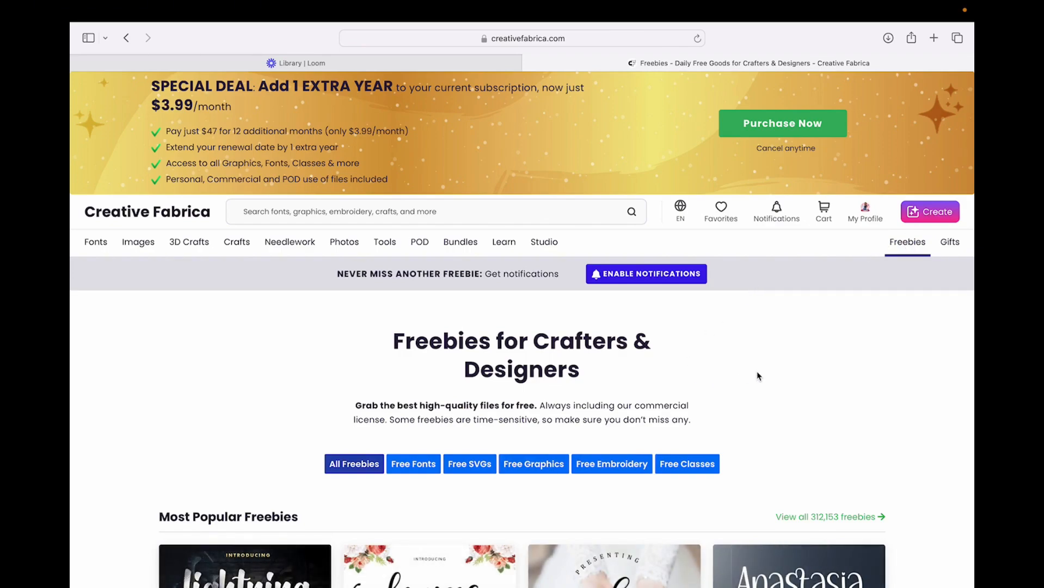
scroll(758, 374, "down", 3)
scroll(757, 375, "down", 3)
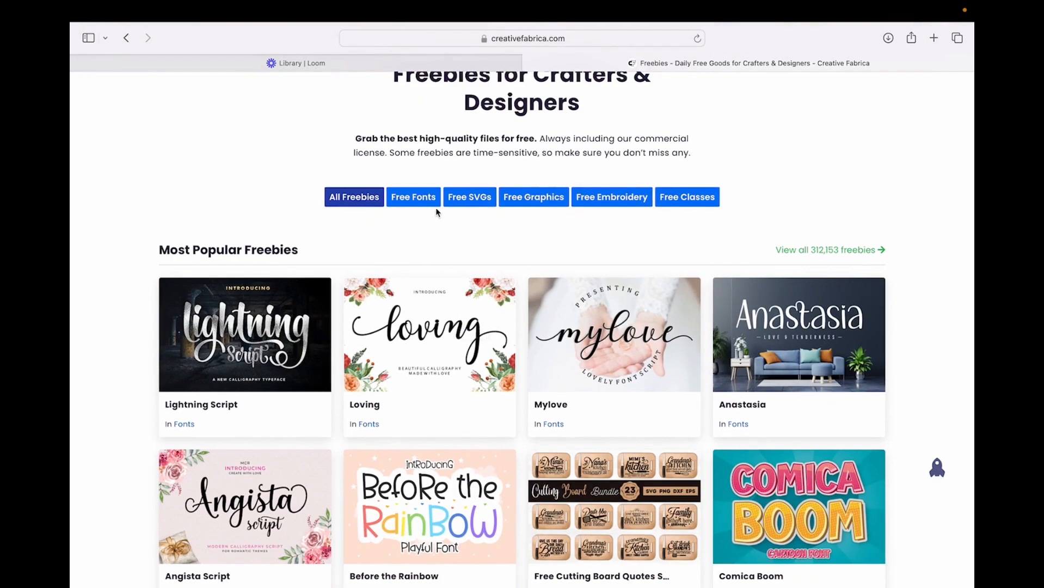
left_click(541, 201)
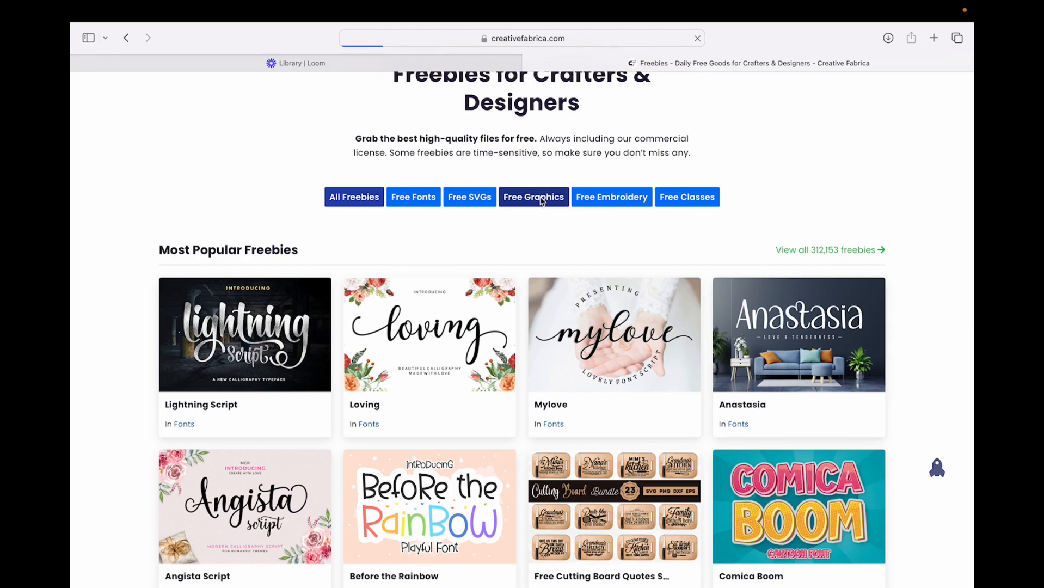
Step: Browse the free graphics listings, including page 4, for artwork suitable for the card
scroll(517, 309, "down", 4)
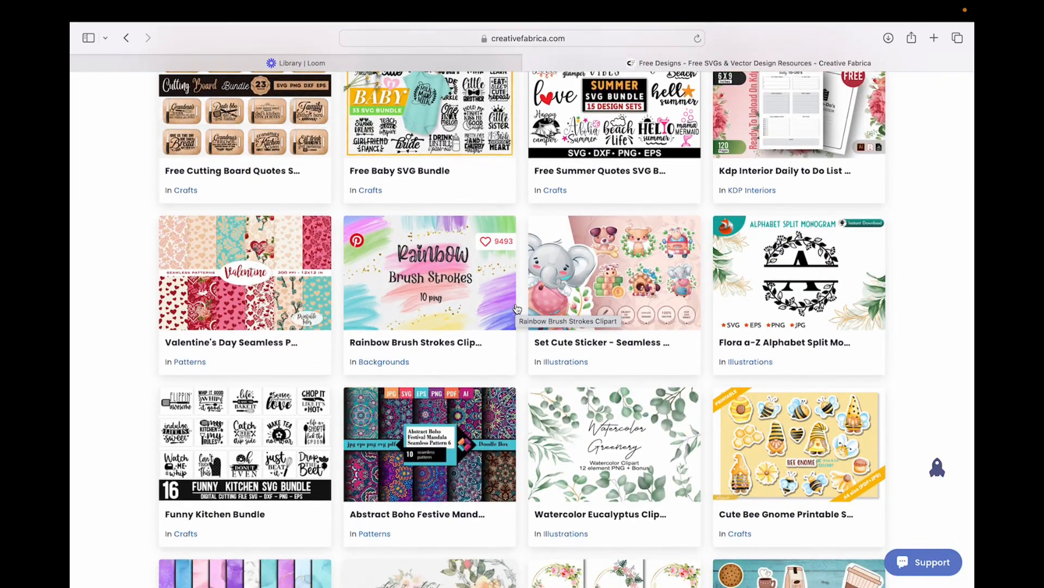
scroll(517, 309, "down", 6)
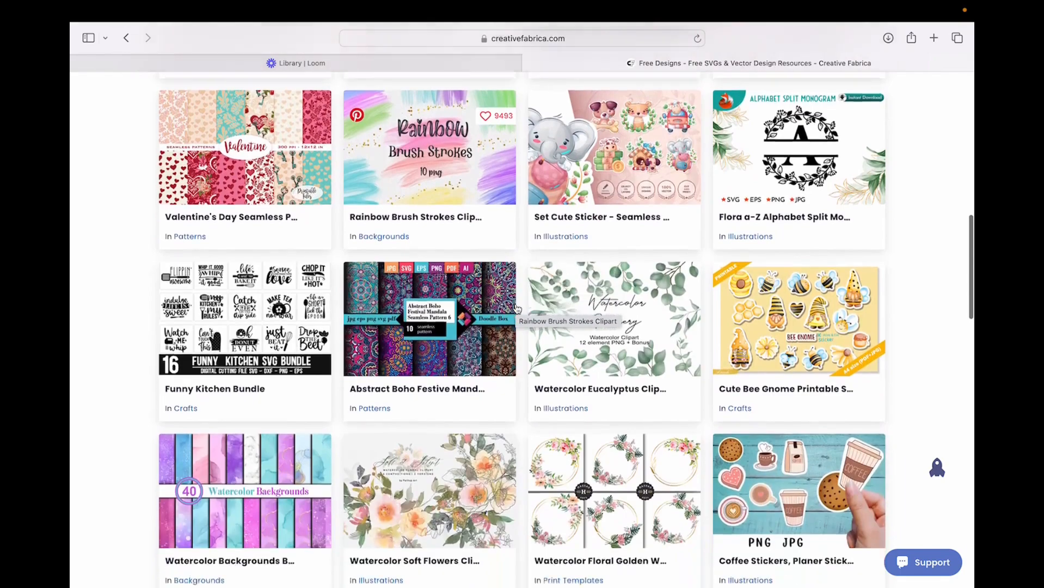
scroll(516, 309, "down", 5)
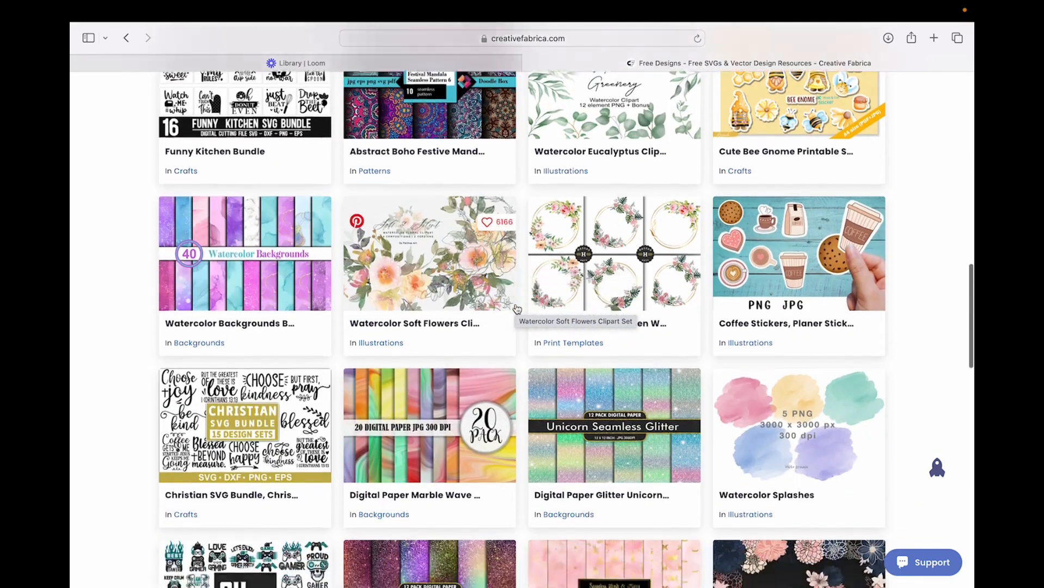
scroll(517, 309, "down", 6)
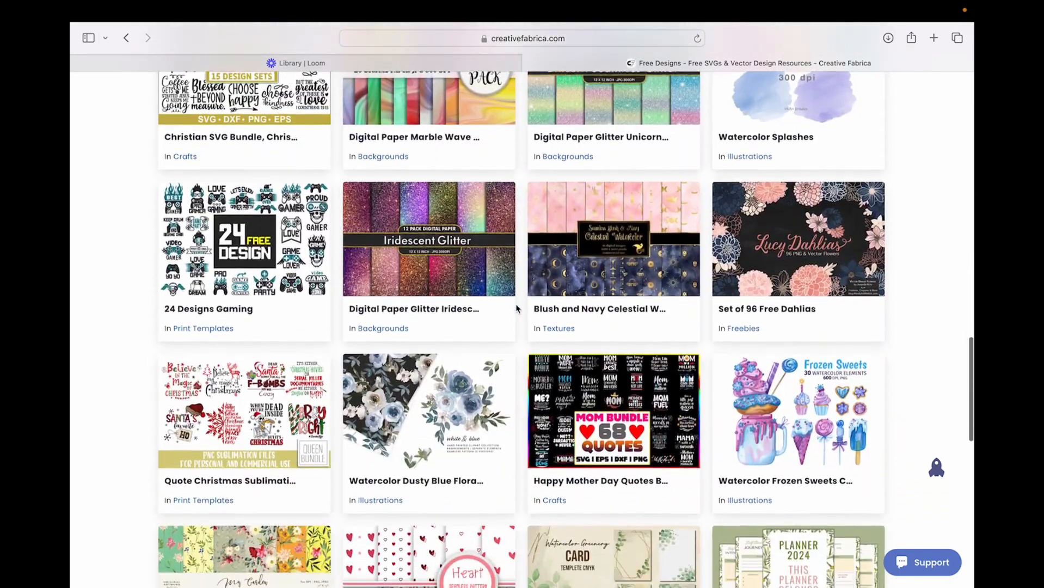
scroll(516, 308, "down", 4)
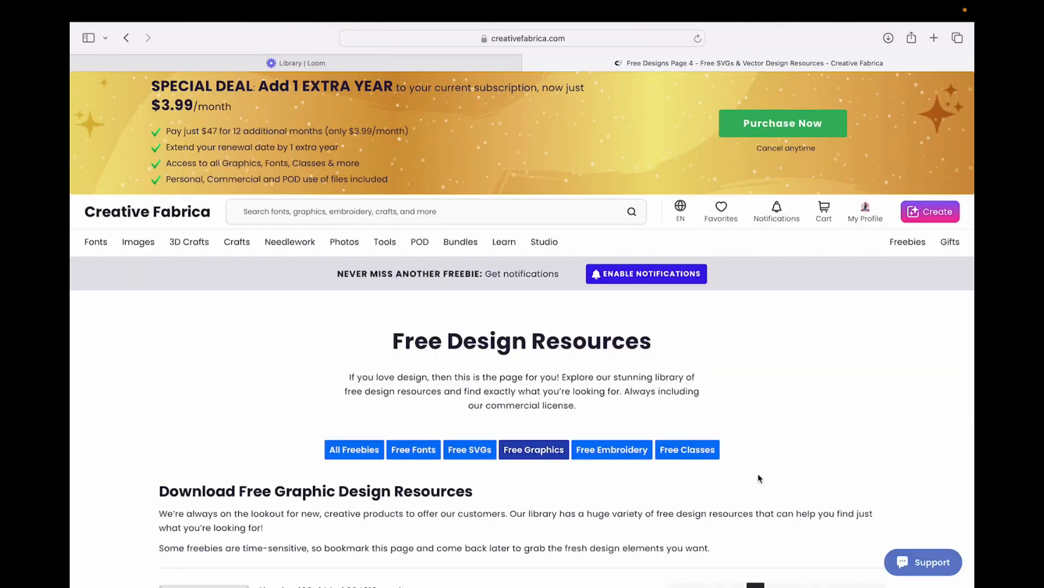
scroll(760, 479, "down", 8)
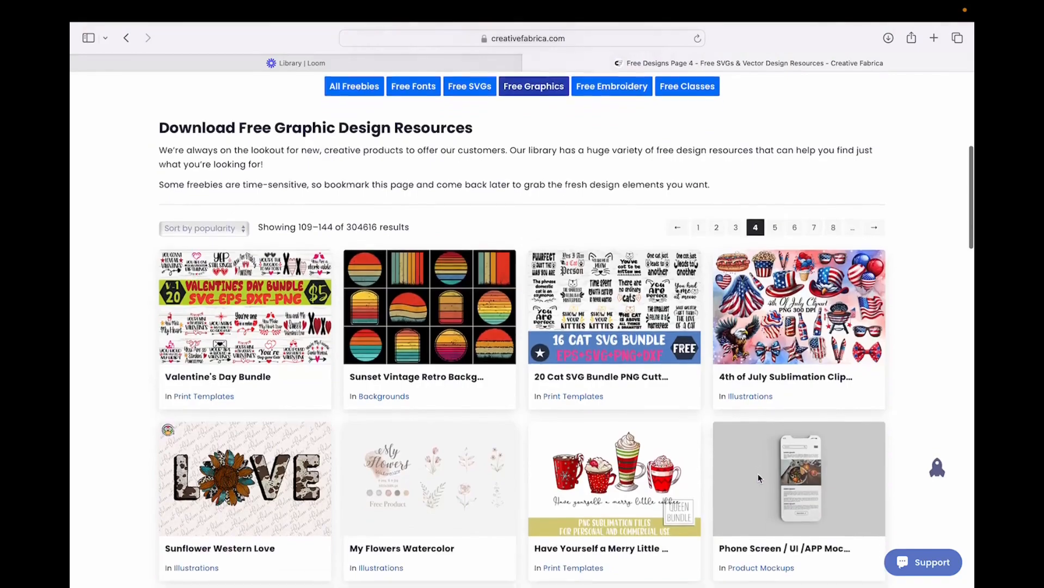
scroll(760, 479, "down", 8)
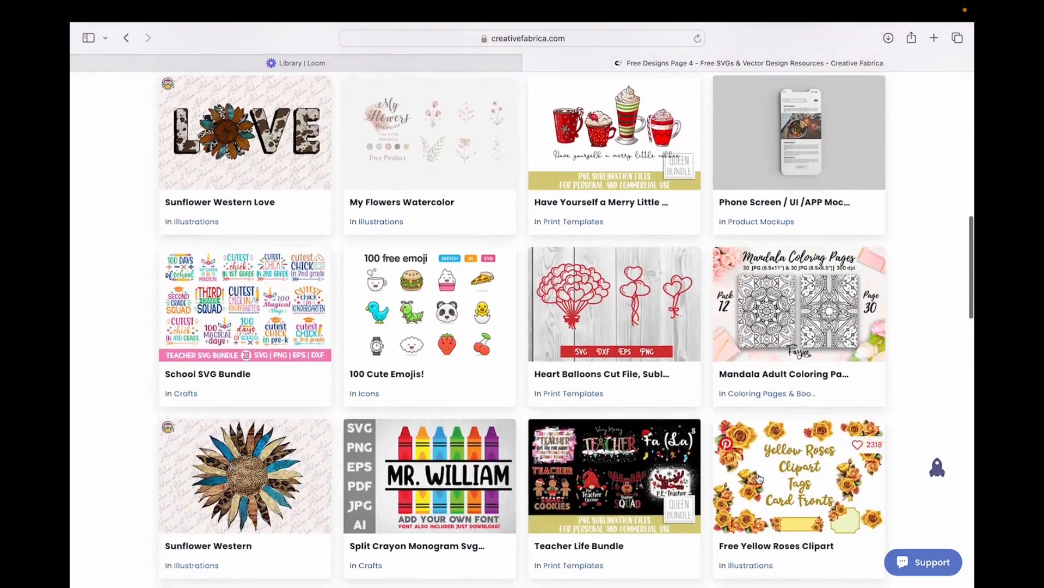
scroll(760, 479, "down", 9)
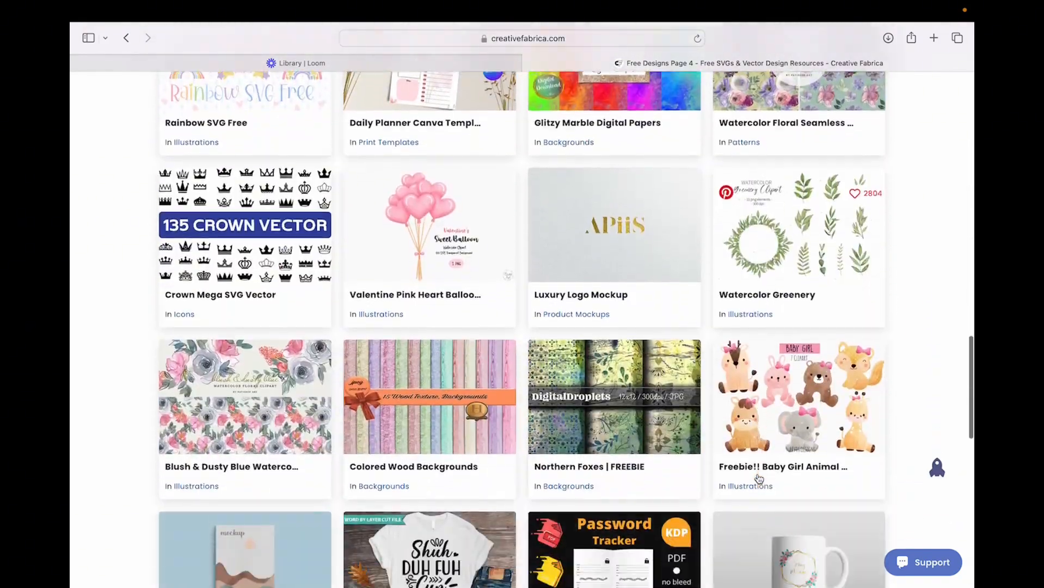
scroll(760, 480, "down", 3)
scroll(760, 479, "up", 20)
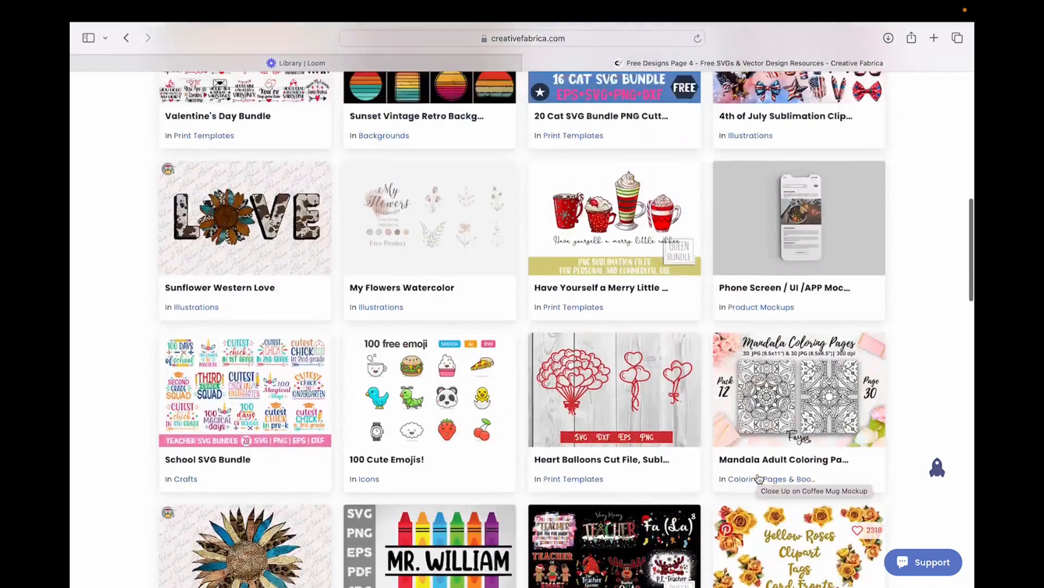
scroll(759, 479, "up", 7)
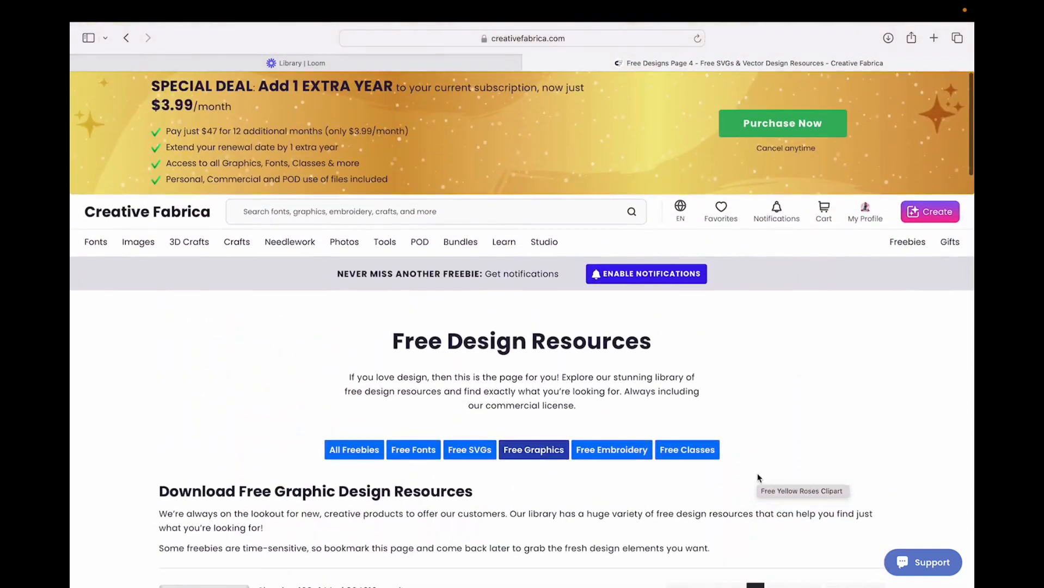
Step: Search Creative Fabrica for "christmas background"
left_click(370, 213)
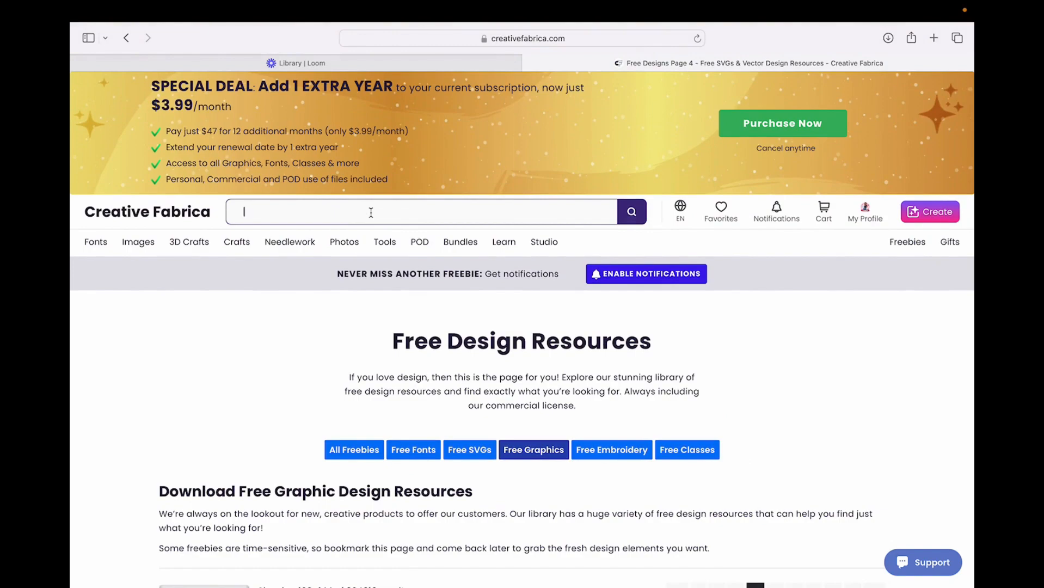
type("christmas background")
key("Return")
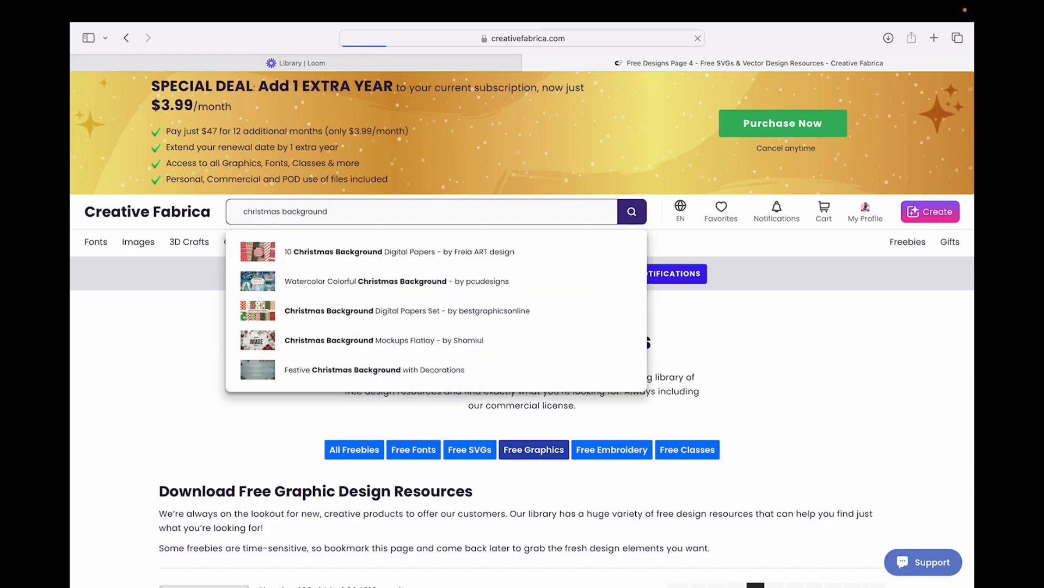
Step: Look through the Christmas background results for a design suited to the card, returning to the first rows
scroll(558, 310, "down", 5)
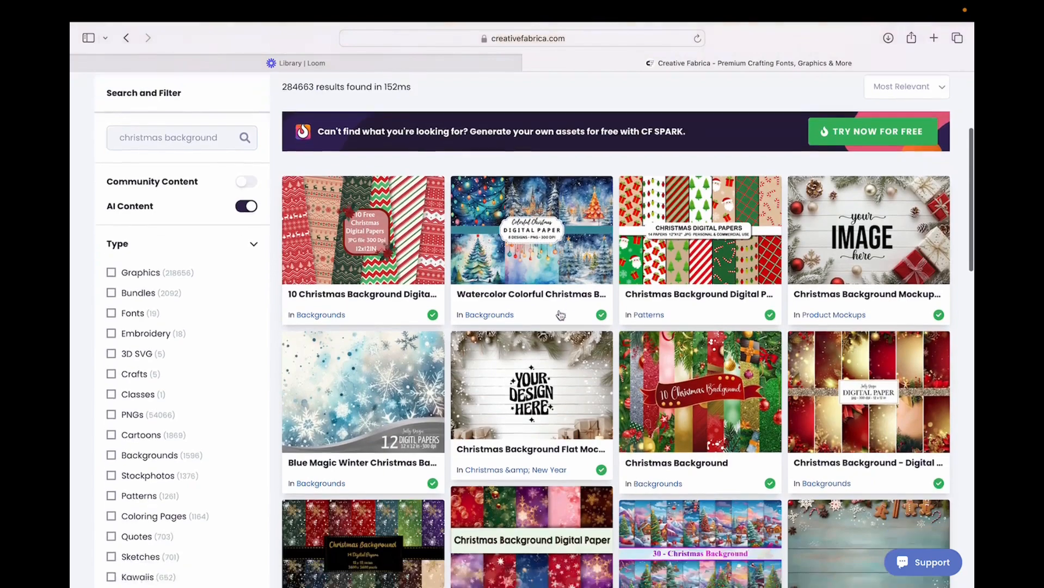
scroll(561, 315, "down", 3)
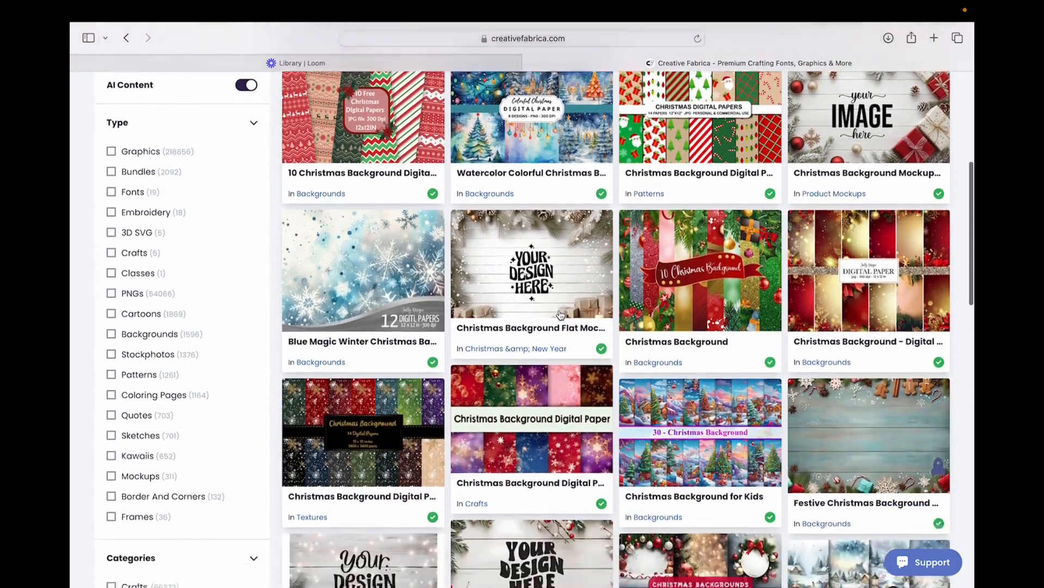
scroll(560, 315, "down", 2)
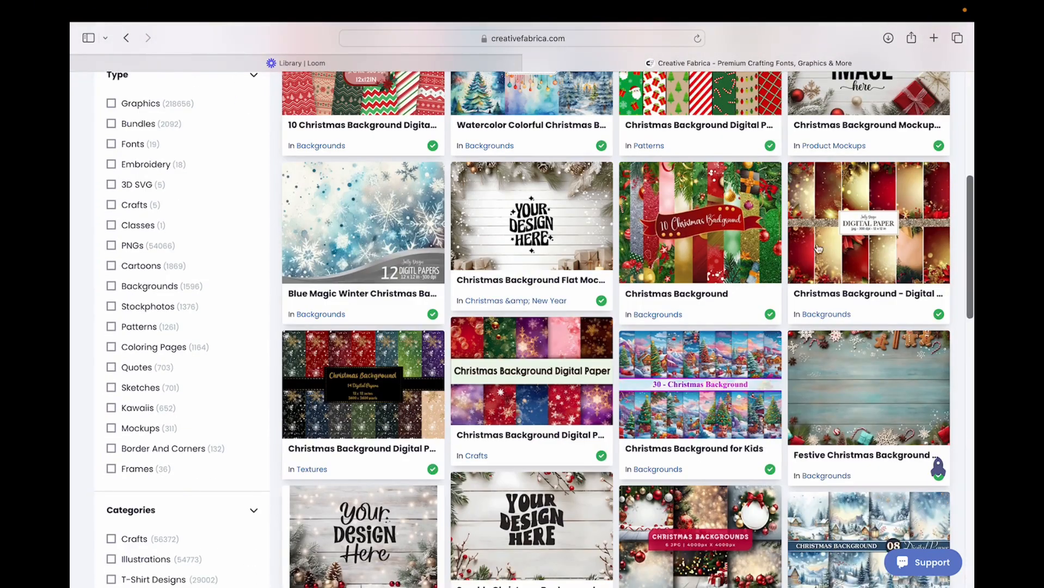
scroll(861, 257, "down", 1)
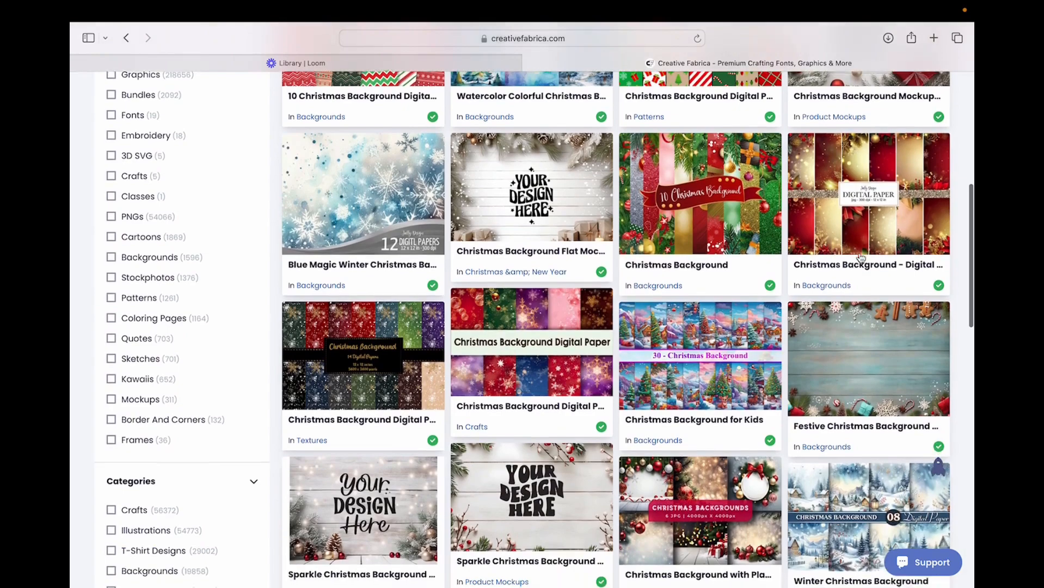
scroll(861, 257, "down", 5)
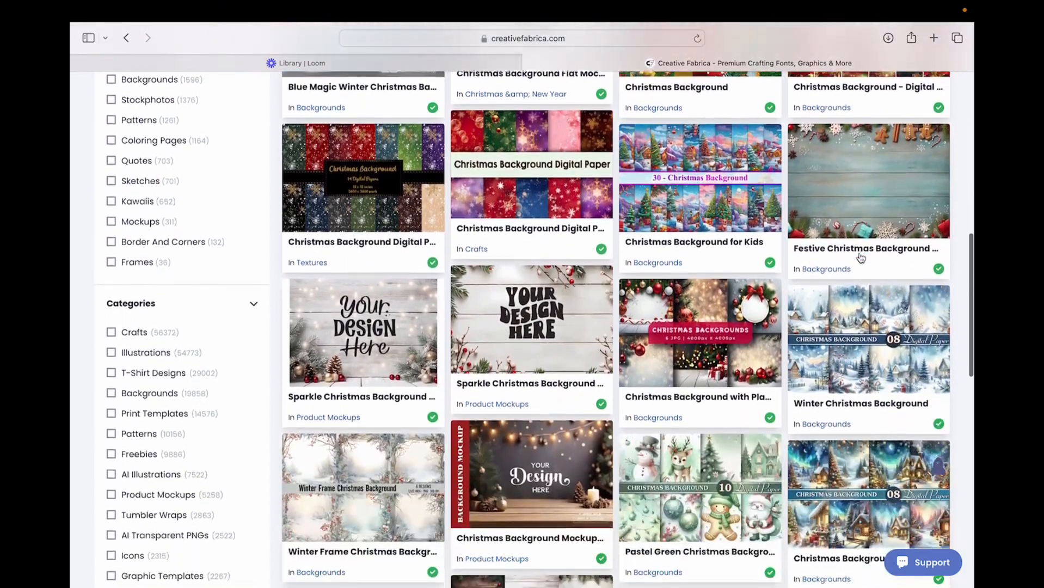
scroll(861, 258, "down", 6)
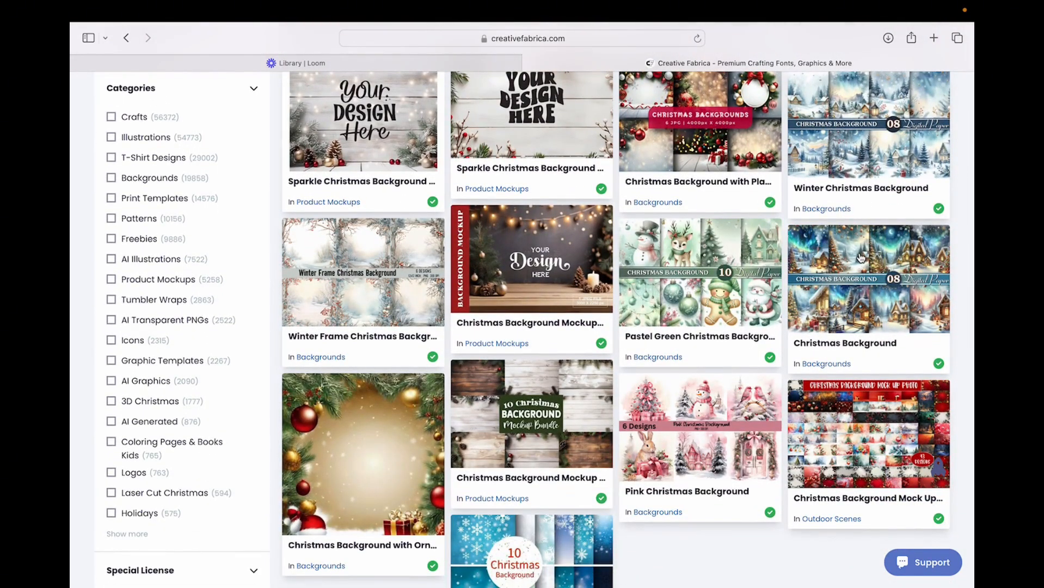
scroll(401, 415, "down", 9)
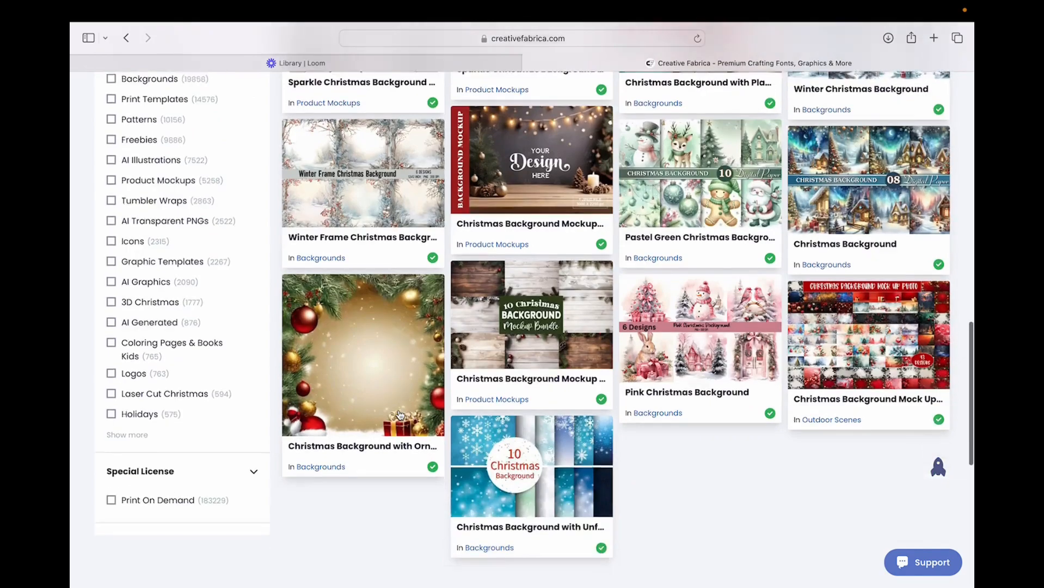
scroll(400, 415, "down", 8)
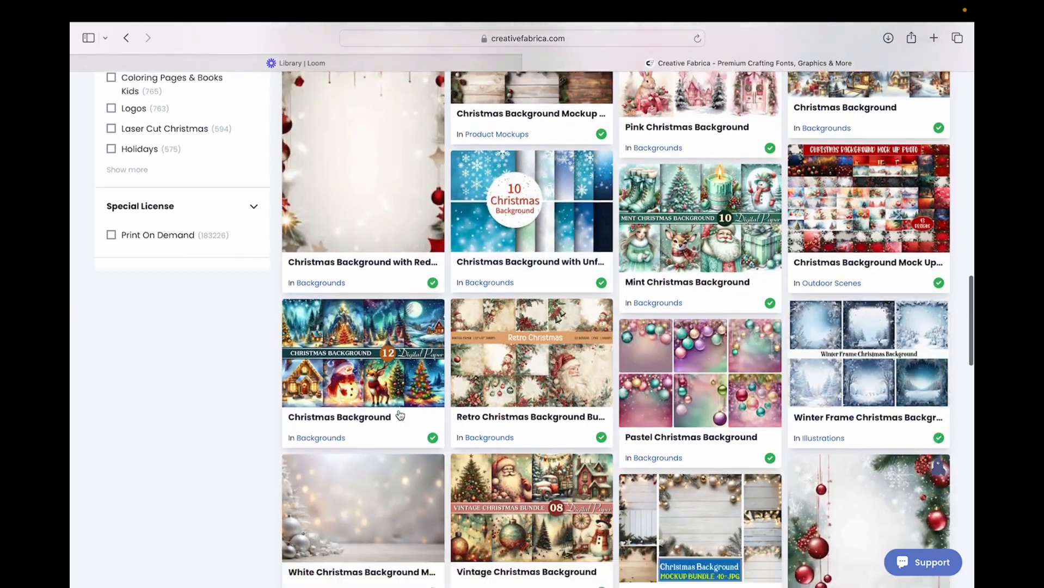
scroll(399, 415, "down", 5)
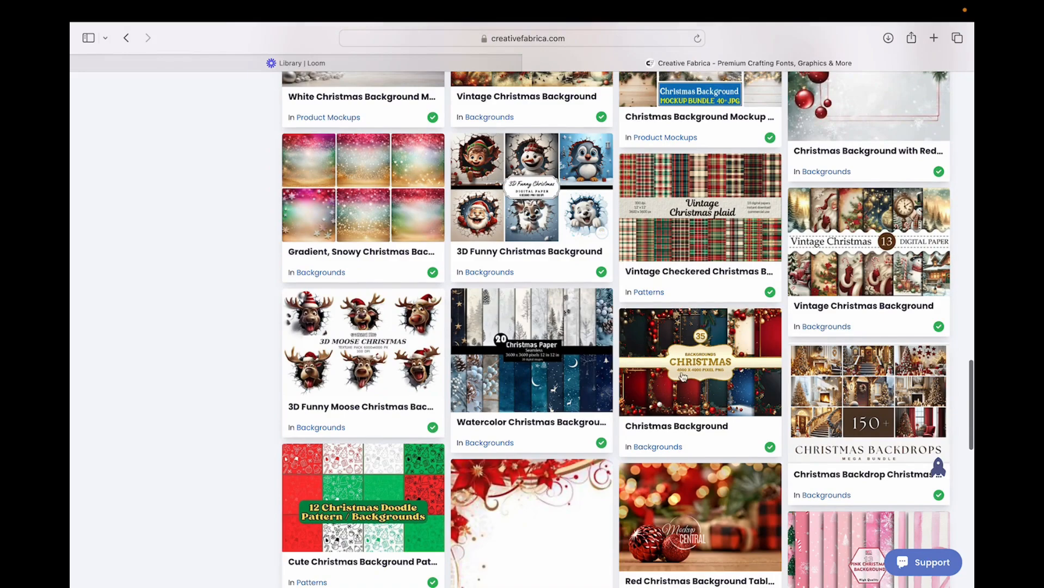
scroll(684, 370, "up", 12)
scroll(683, 370, "up", 15)
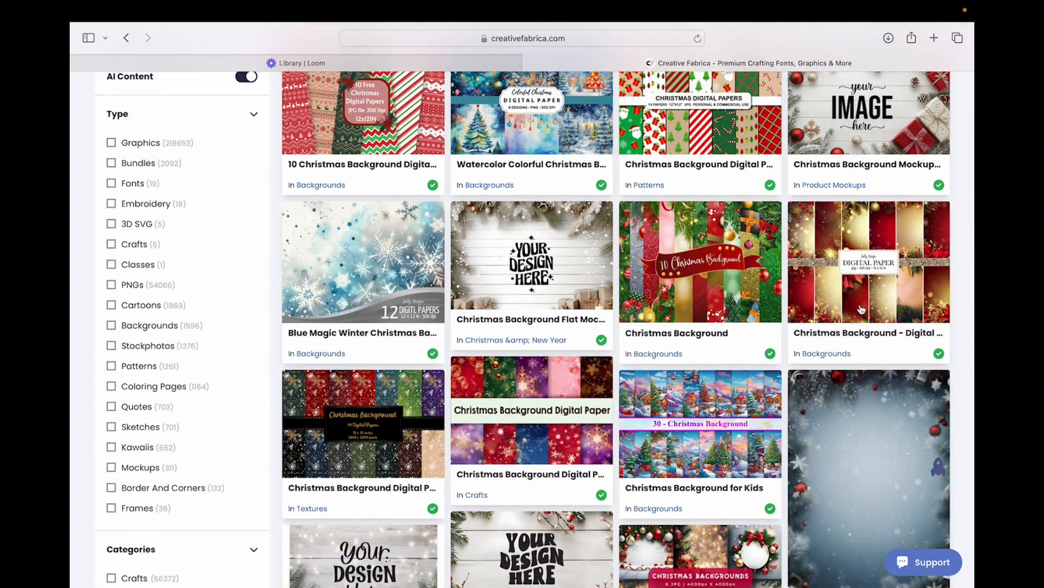
Step: Open the Christmas Background - Digital Paper listing with the red and gold papers and view its two other preview images
left_click(864, 309)
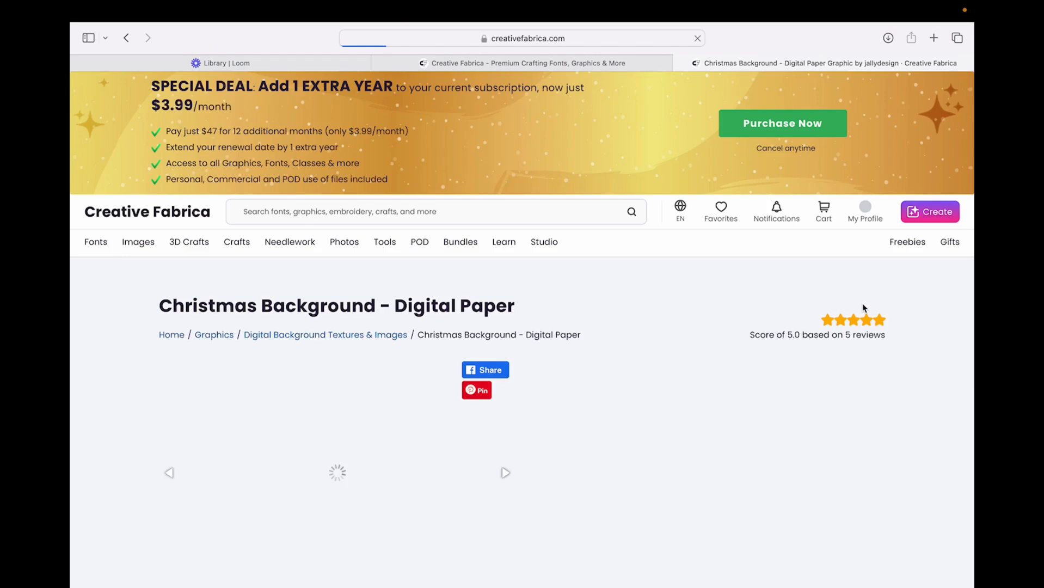
scroll(415, 370, "down", 3)
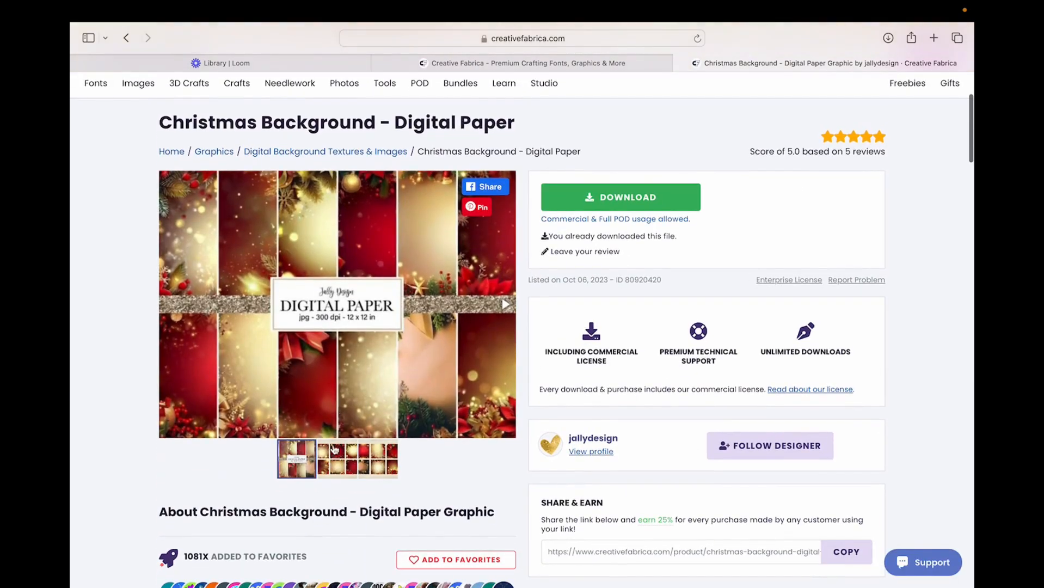
left_click(340, 464)
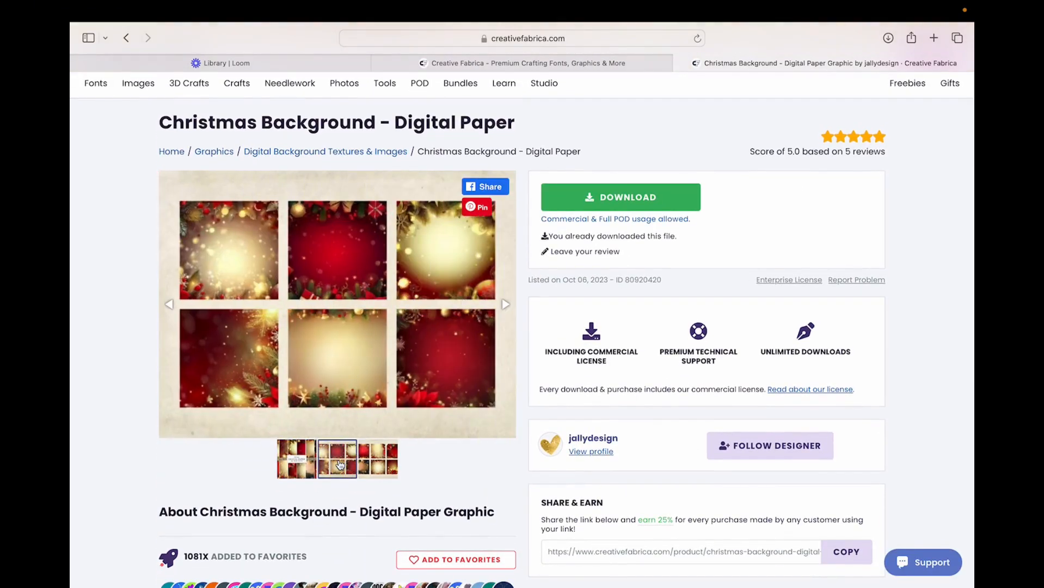
left_click(385, 462)
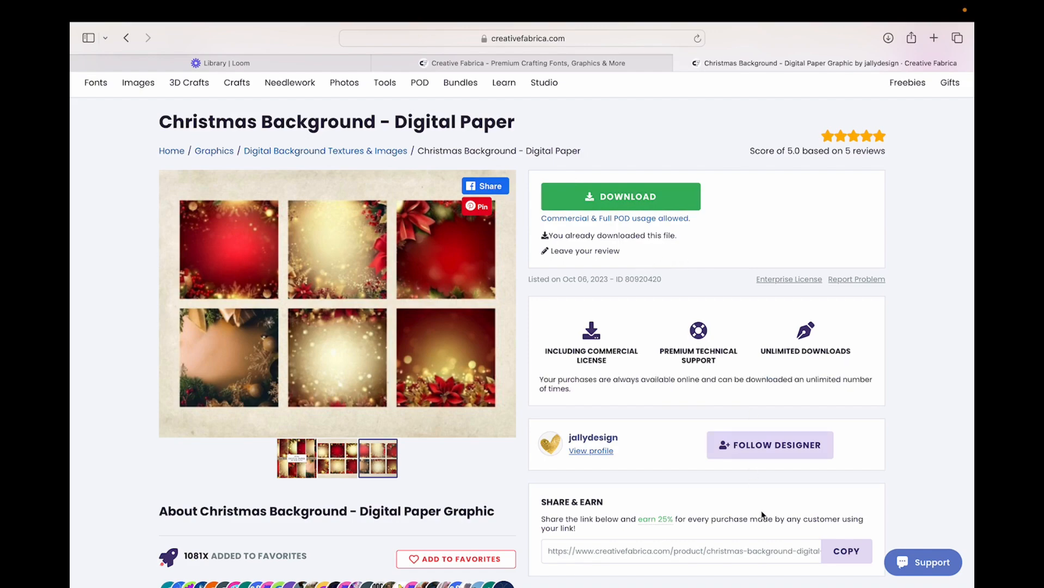
Step: Switch to Affinity Designer and place Christmas background 9.jpg from the Christmas-background folder at the page's upper-left corner, 7 in wide
mouse_move(796, 571)
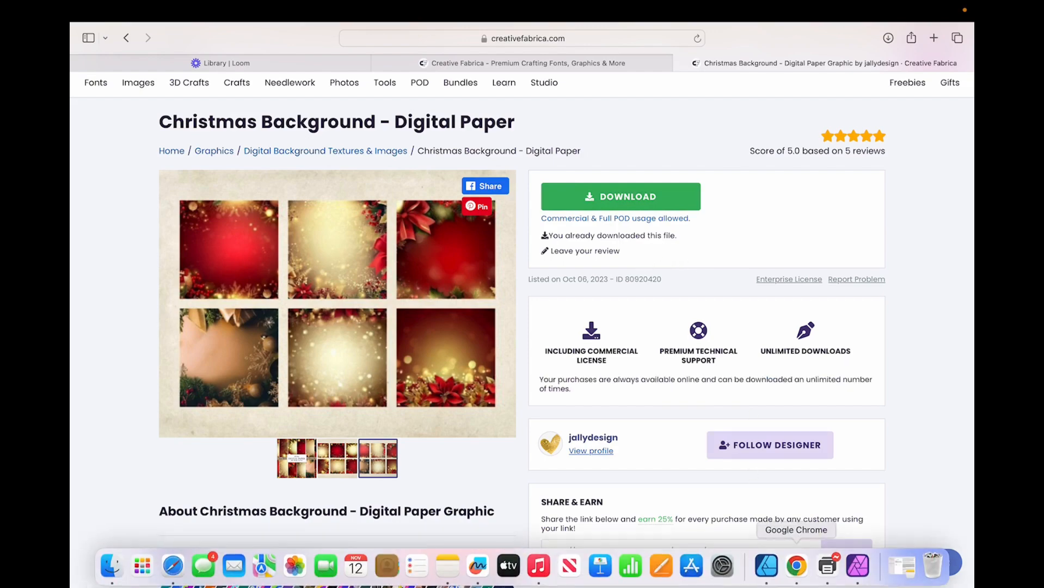
left_click(768, 566)
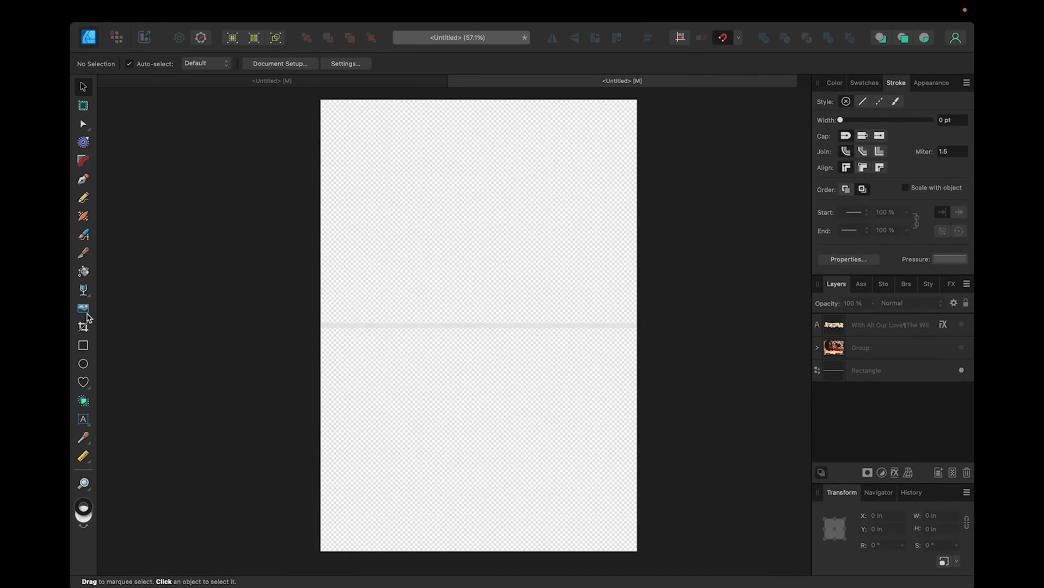
left_click(84, 309)
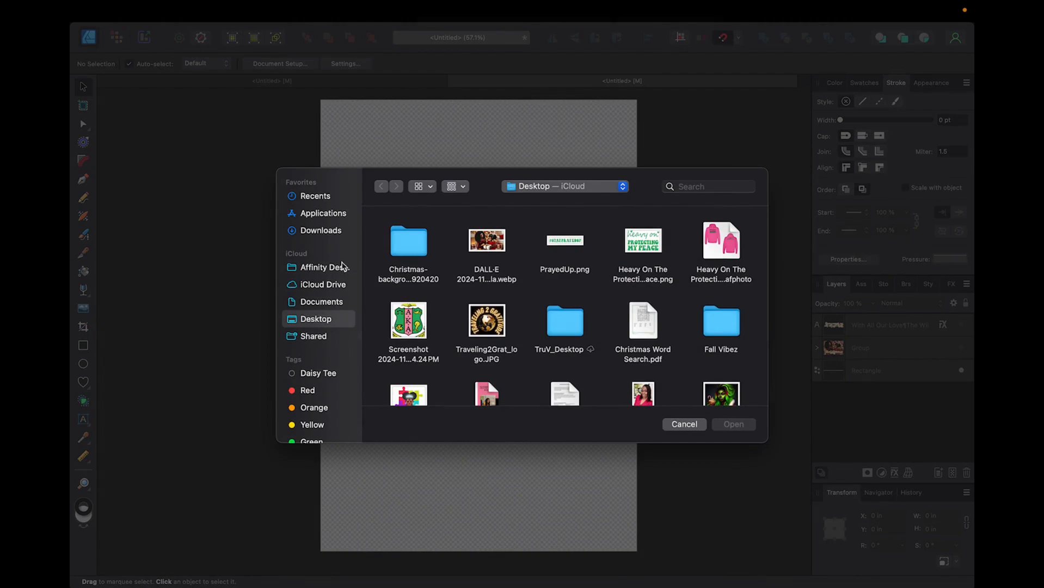
double_click(412, 248)
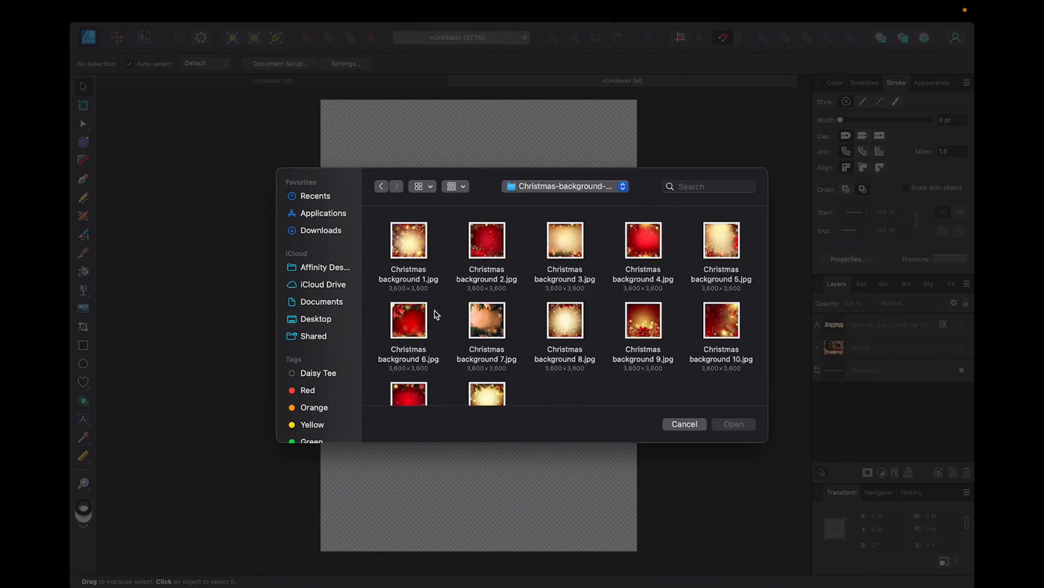
scroll(436, 315, "down", 3)
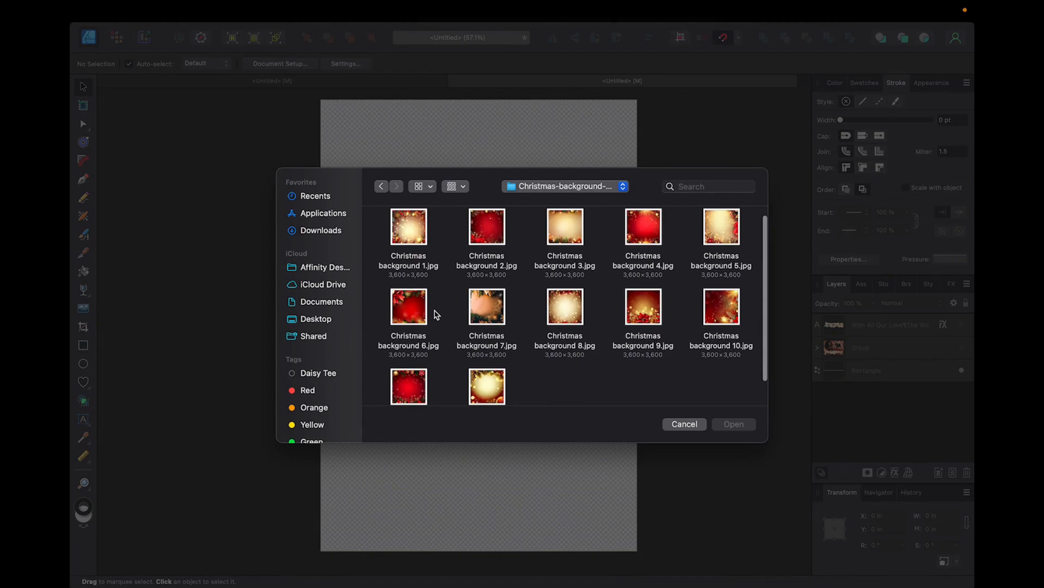
left_click(644, 312)
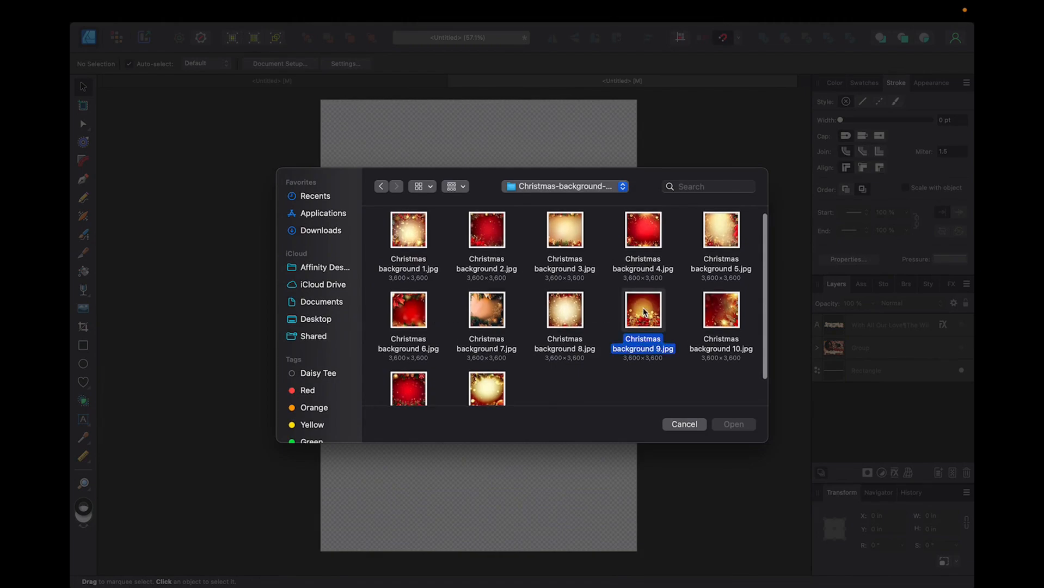
left_click(734, 424)
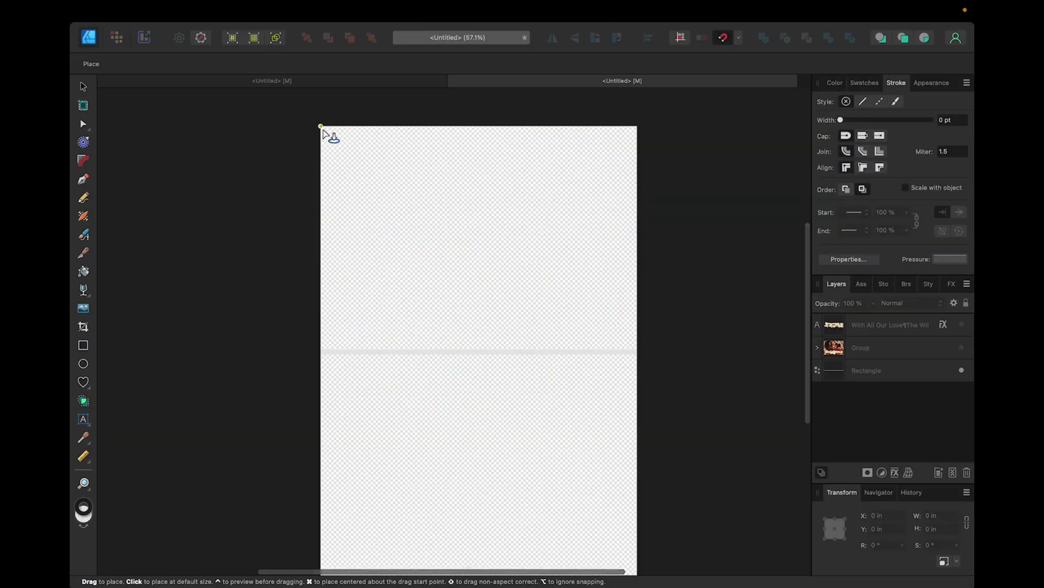
left_click_drag(321, 127, 605, 478)
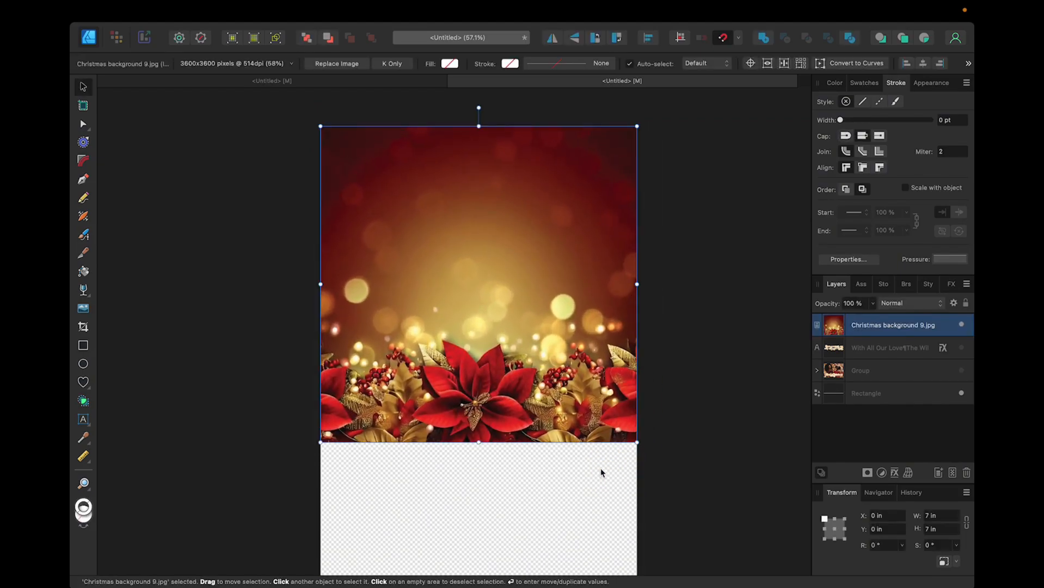
Step: Stretch the background image down to the page's lower edge so it is 10 in high
scroll(600, 468, "down", 5)
scroll(600, 471, "left", 3)
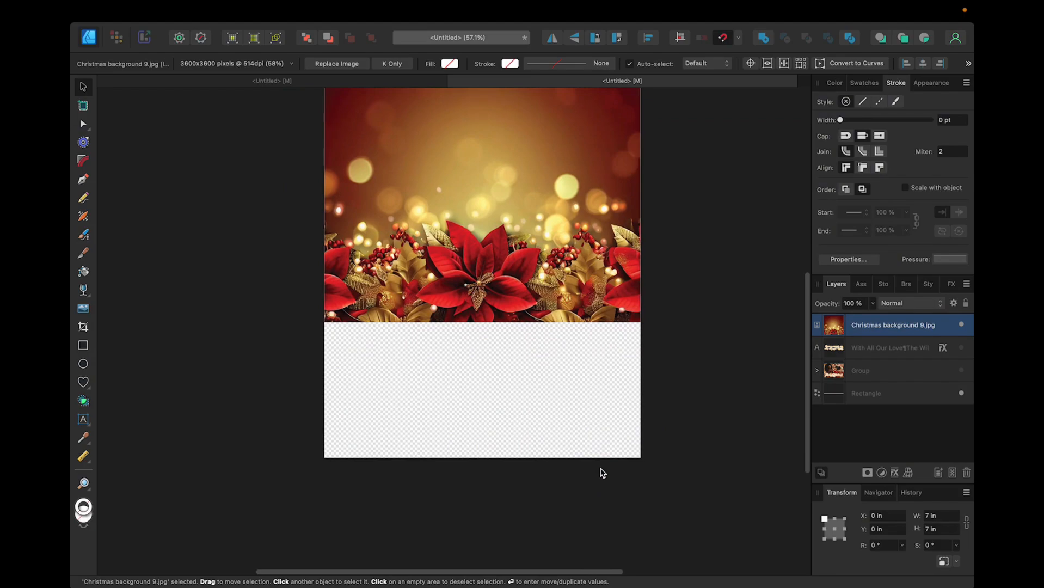
left_click_drag(482, 323, 499, 459)
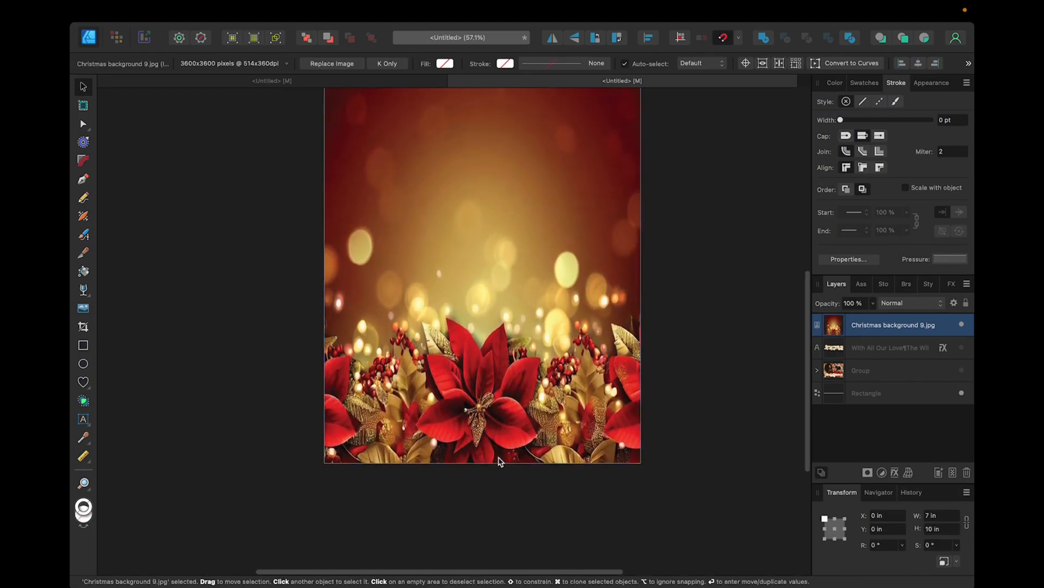
scroll(499, 461, "up", 3)
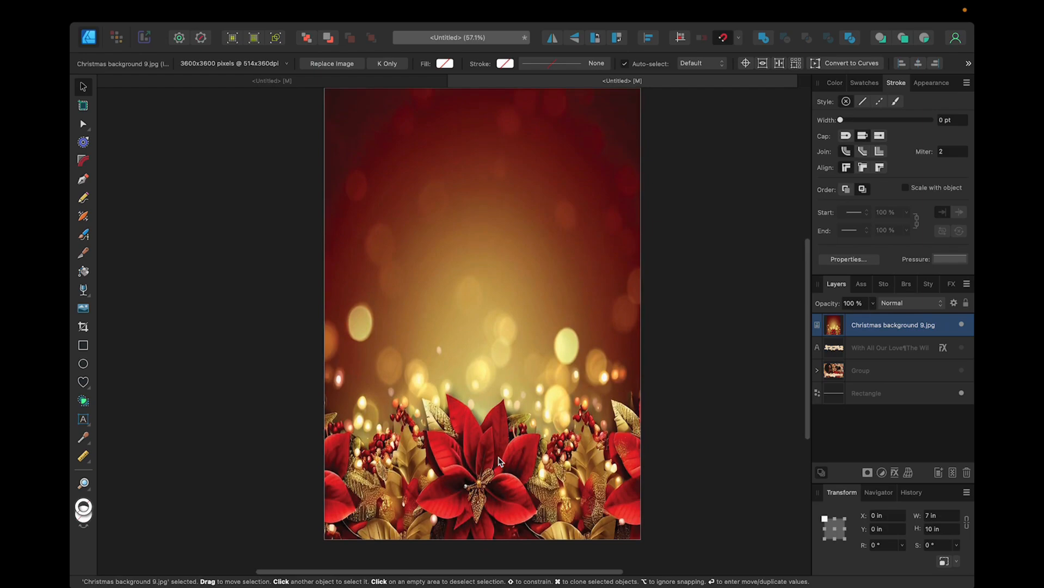
Step: Move the divider rectangle layer above the Christmas background image in the layer order, then deselect it
left_click(889, 399)
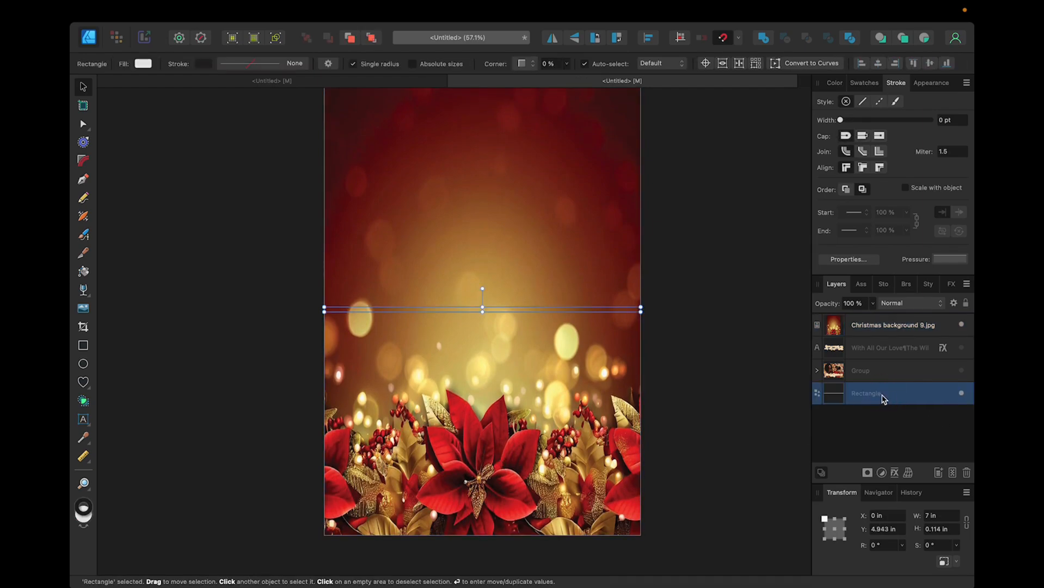
left_click_drag(889, 399, 885, 321)
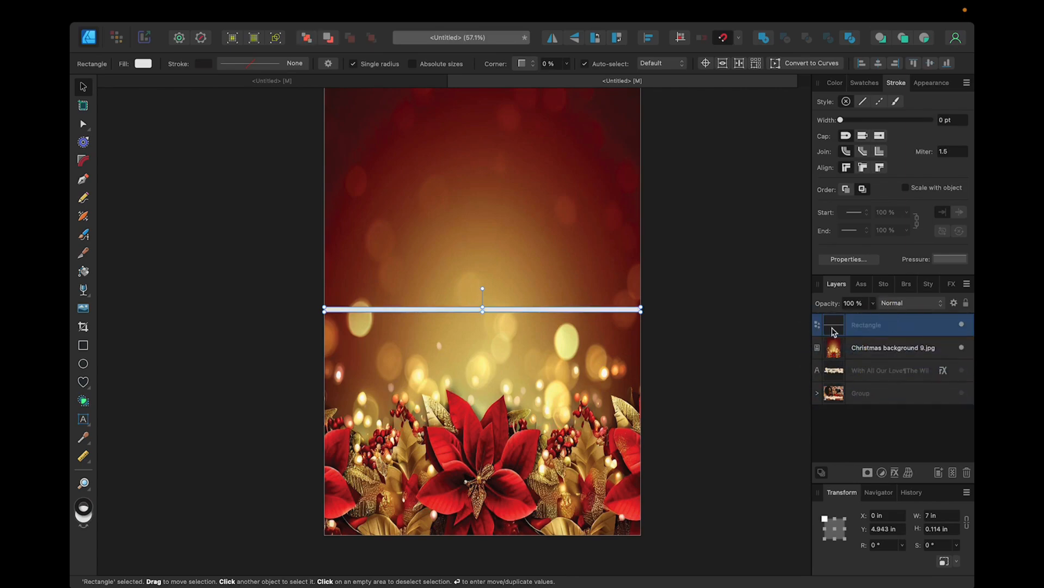
left_click(749, 369)
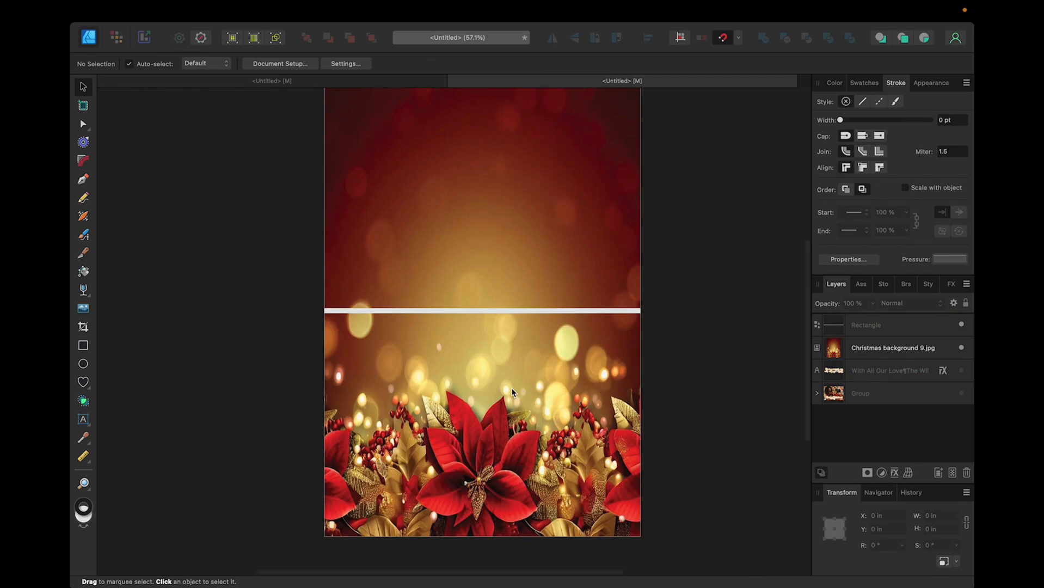
scroll(512, 388, "up", 2)
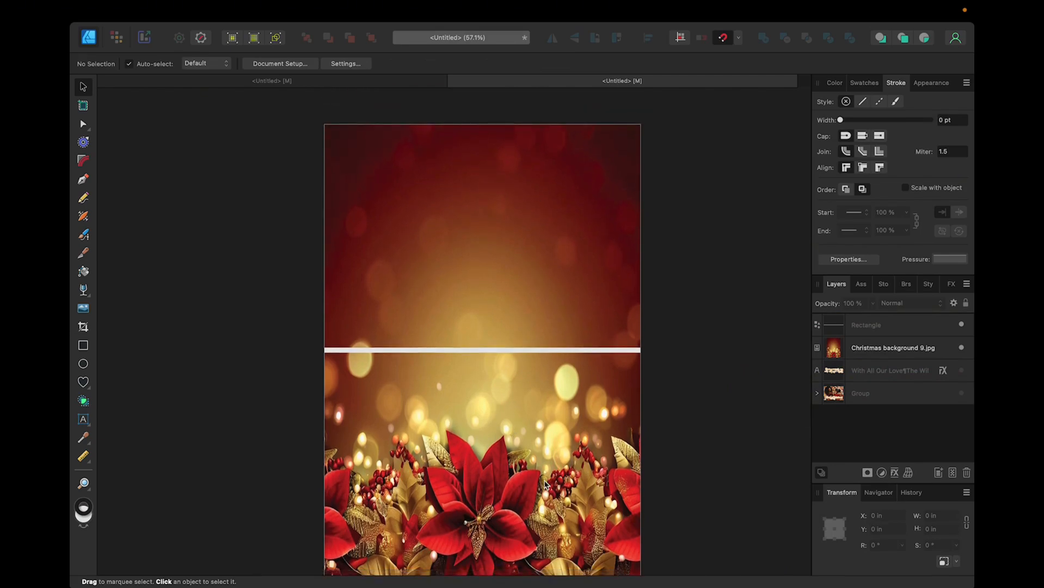
scroll(545, 484, "down", 2)
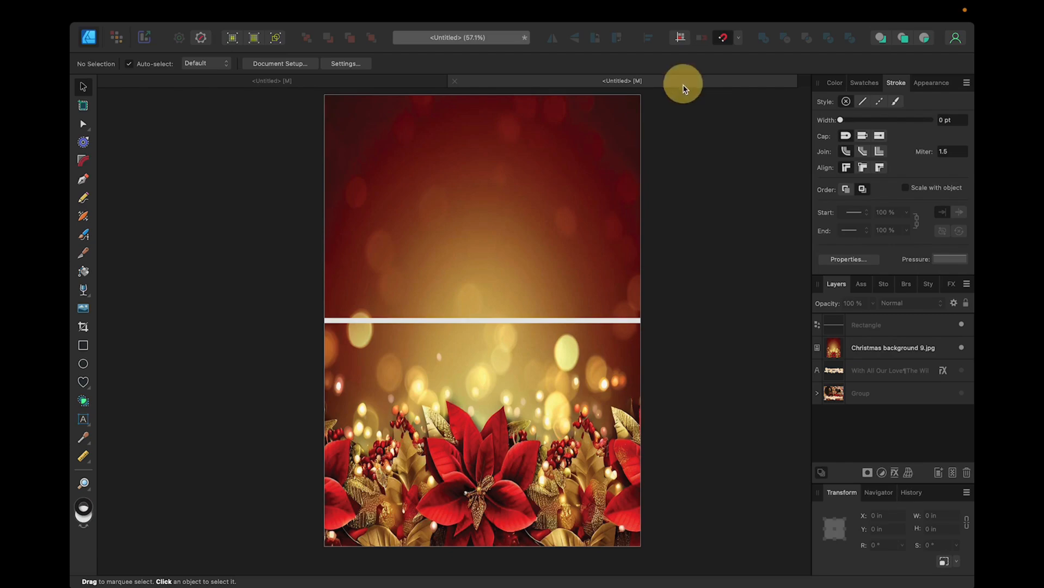
Step: In the other open document, show the hidden "May the light of Christmas" greeting and select it for copying
left_click(355, 80)
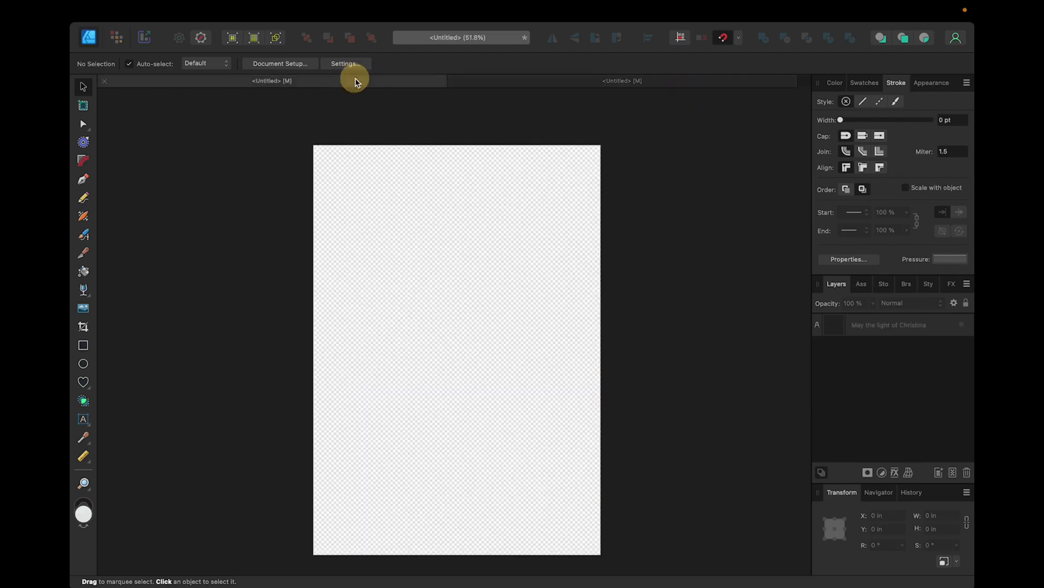
left_click(964, 326)
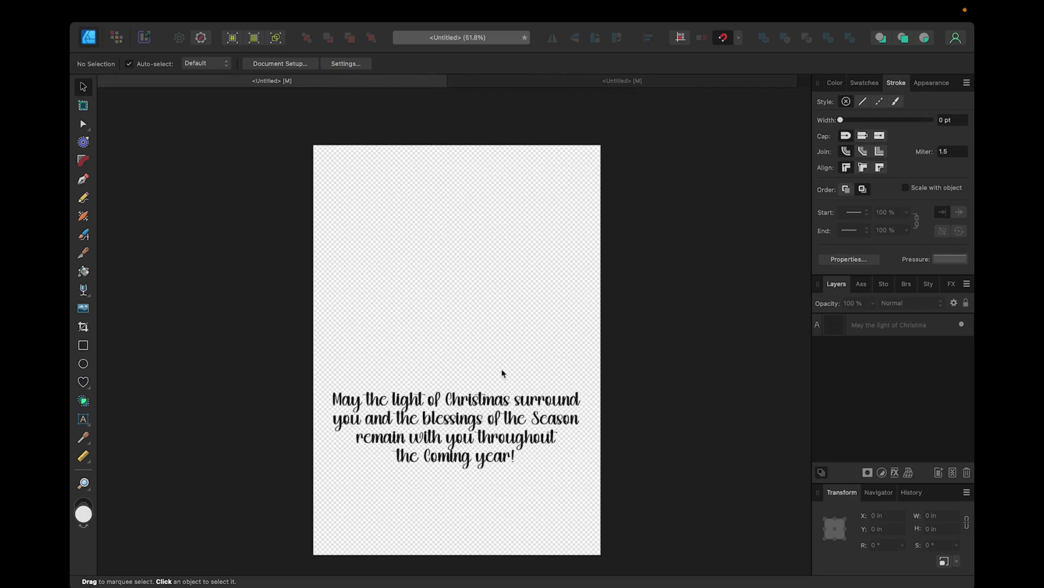
scroll(502, 370, "right", 1)
left_click(329, 393)
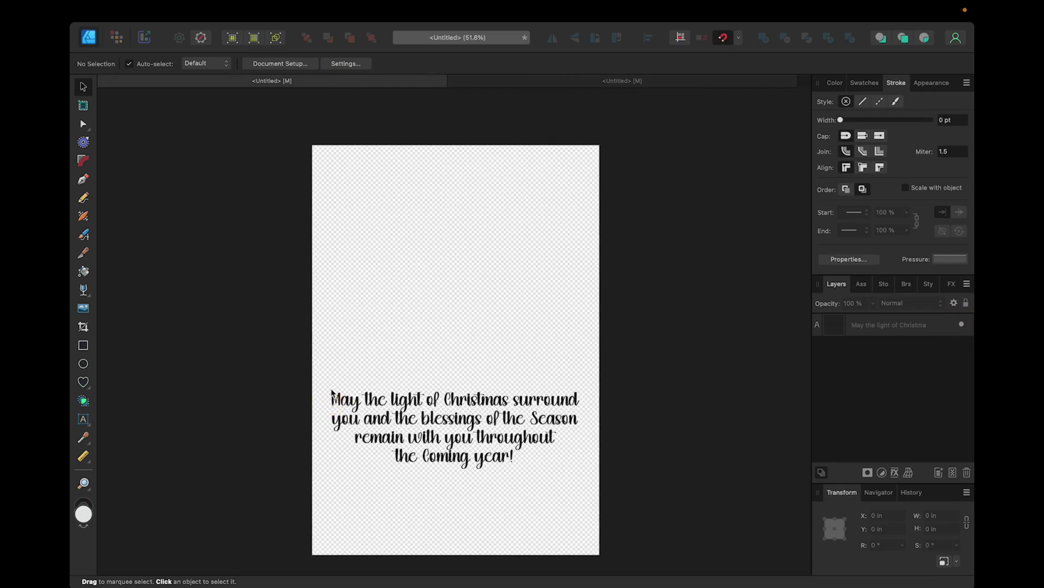
left_click(333, 395)
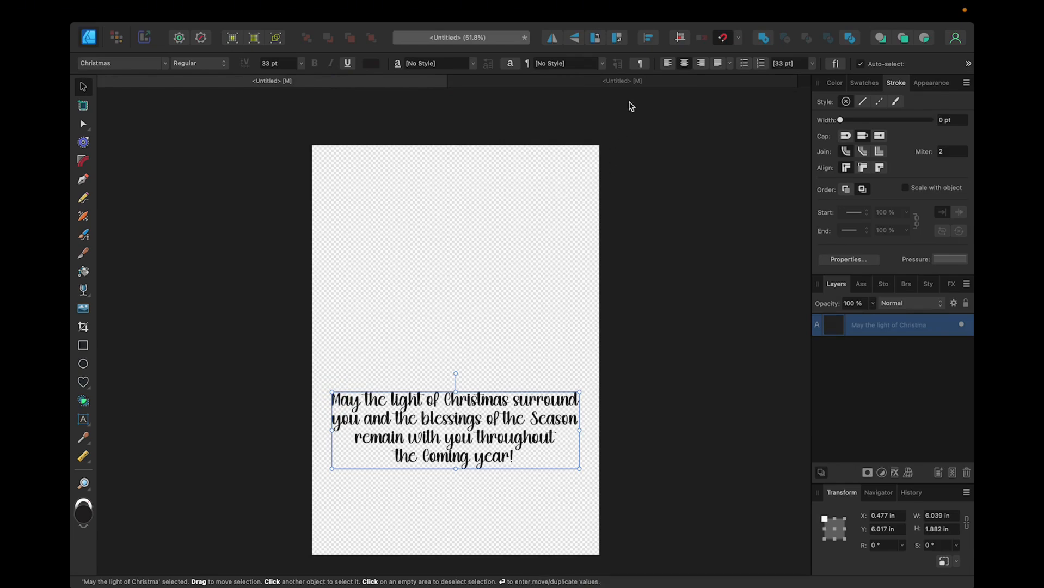
Step: Paste the greeting text into the document with the poinsettia background and move it to the upper half, above the divider
left_click(621, 80)
left_click(434, 237)
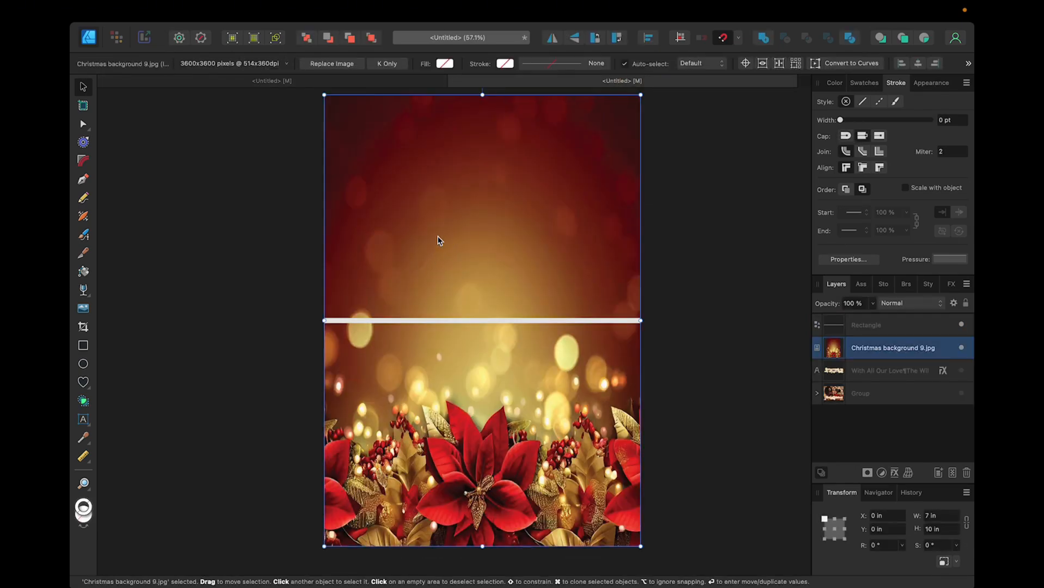
key("super+v")
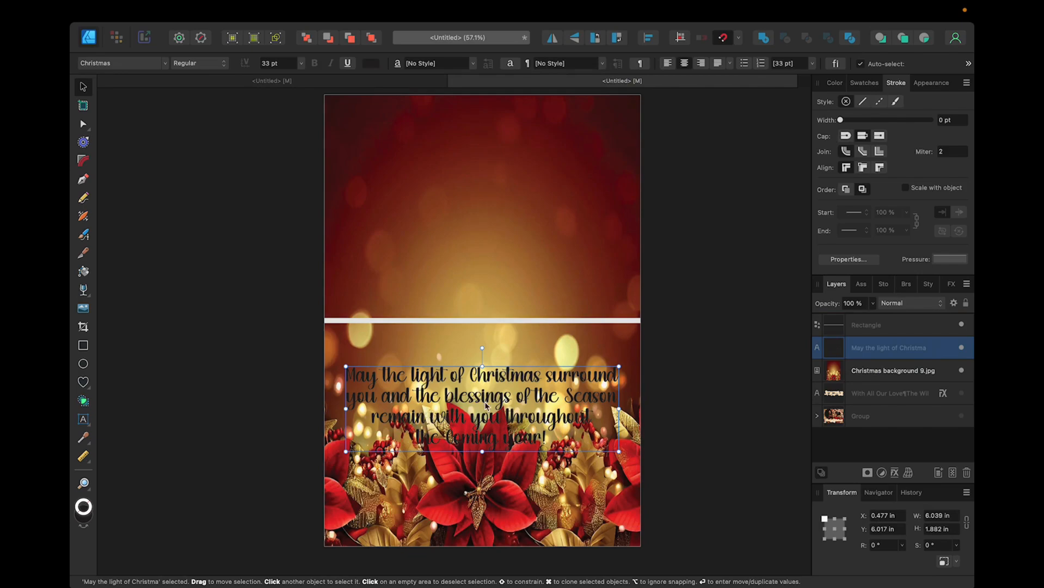
left_click_drag(490, 407, 488, 200)
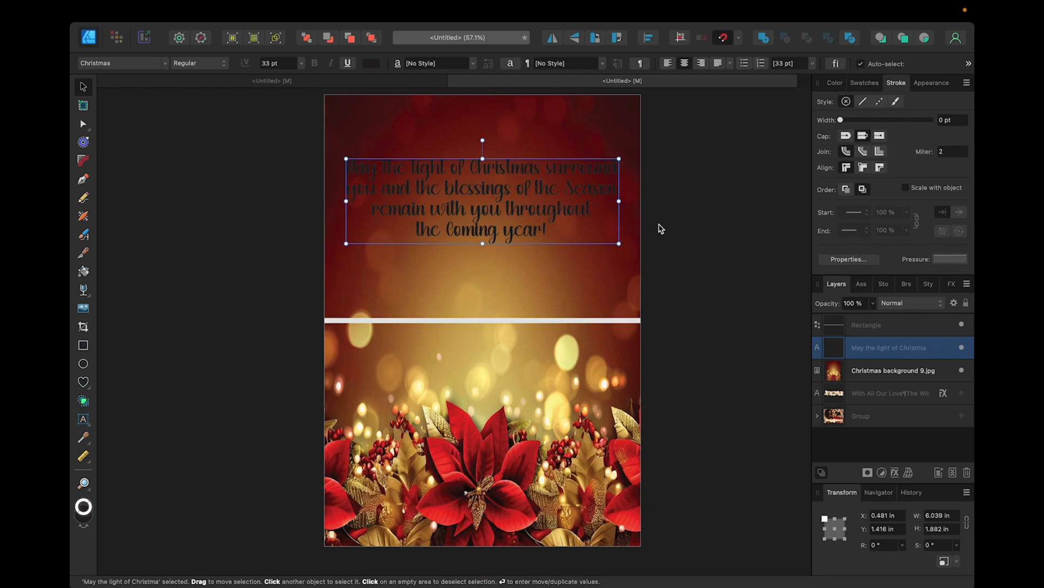
Step: Remove the greeting text's outline colour and fill the text with the recent gold colour ECB75D
left_click(836, 84)
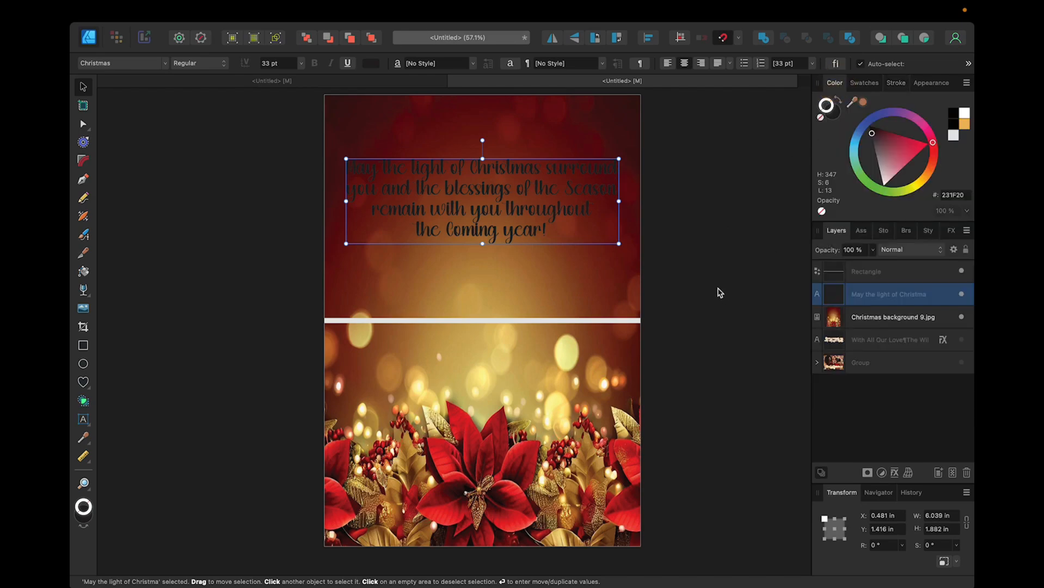
left_click(967, 126)
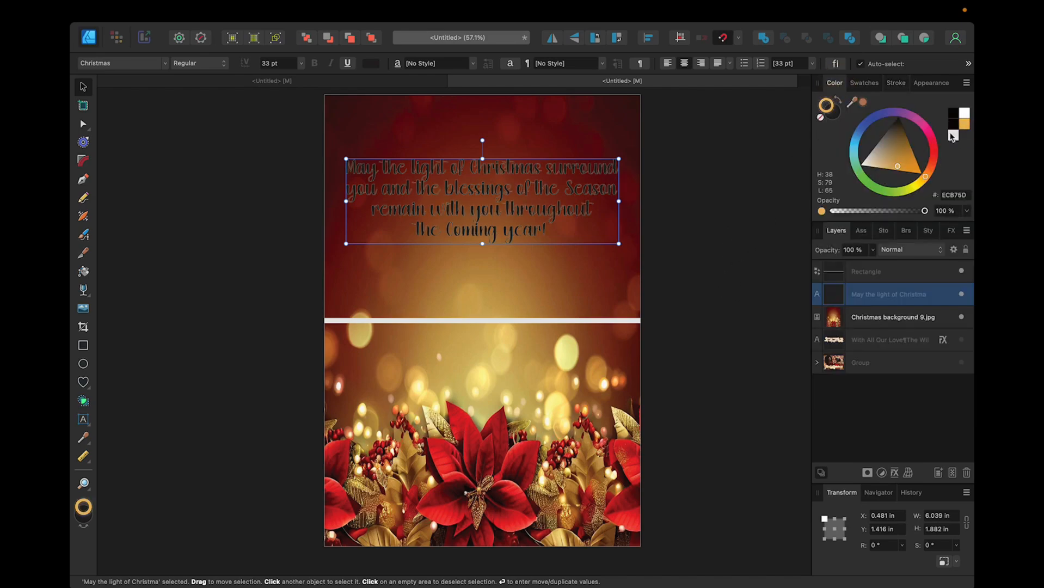
left_click(821, 117)
left_click(966, 128)
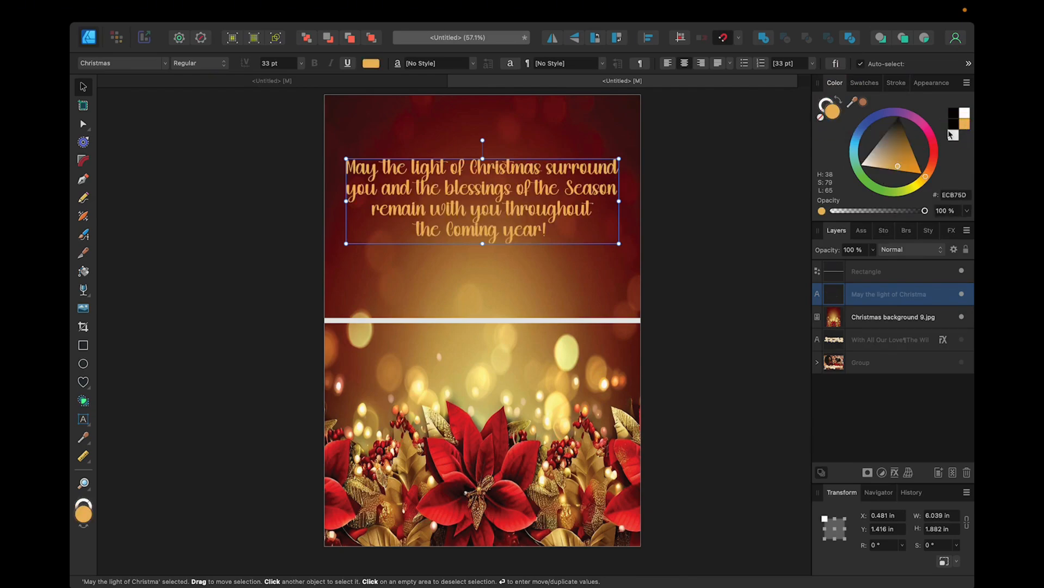
left_click(702, 234)
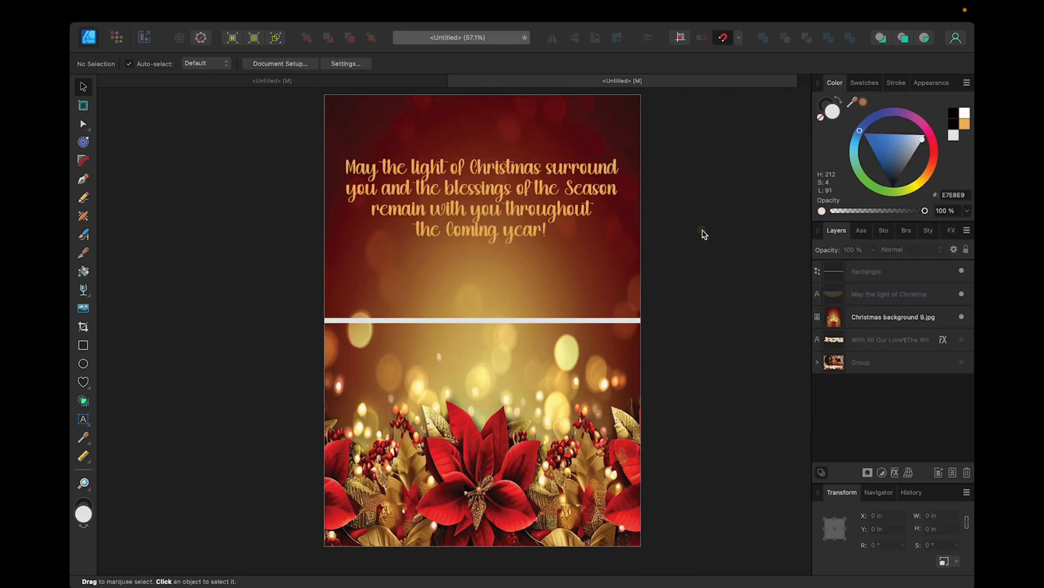
left_click(477, 221)
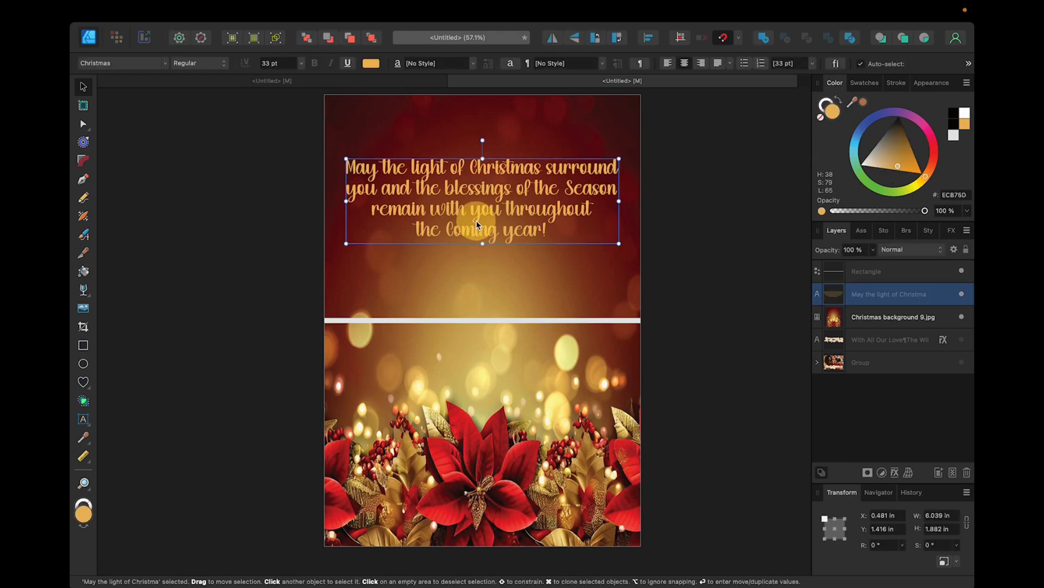
left_click(688, 255)
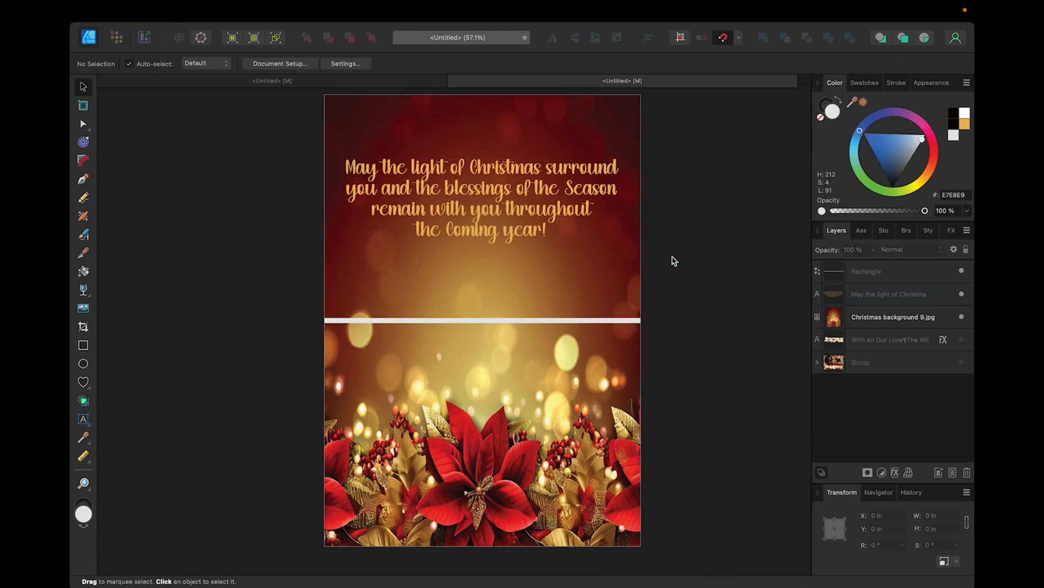
scroll(522, 290, "up", 2)
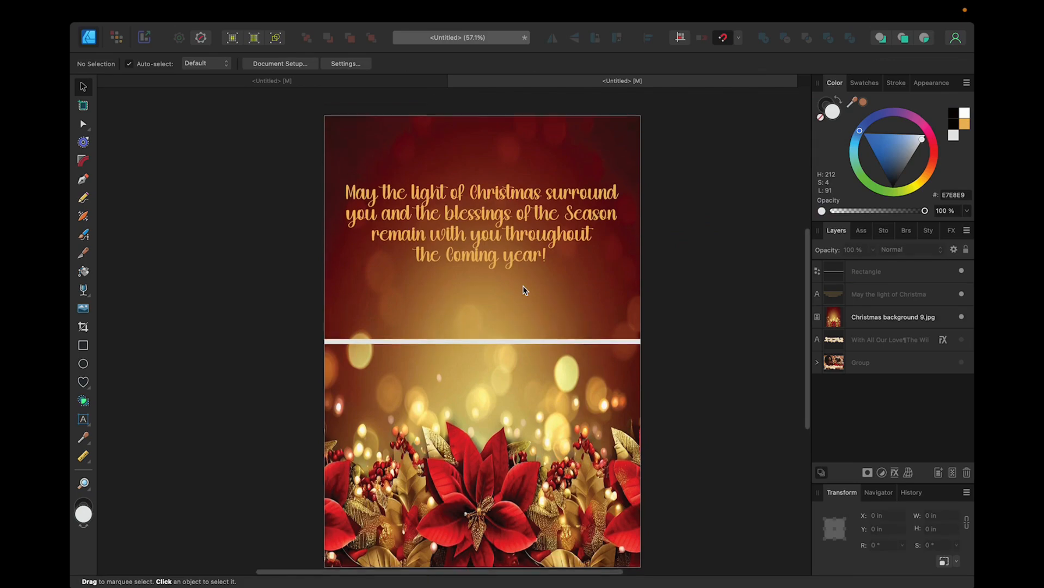
scroll(522, 289, "down", 4)
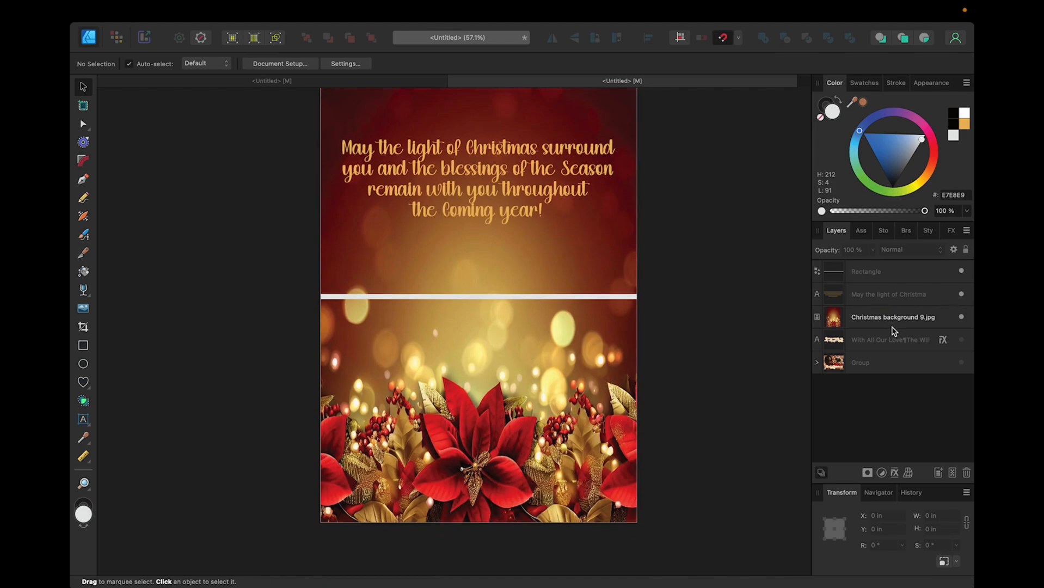
Step: Hide the Christmas background image and the inside greeting text, and show the cover photo group
left_click(962, 317)
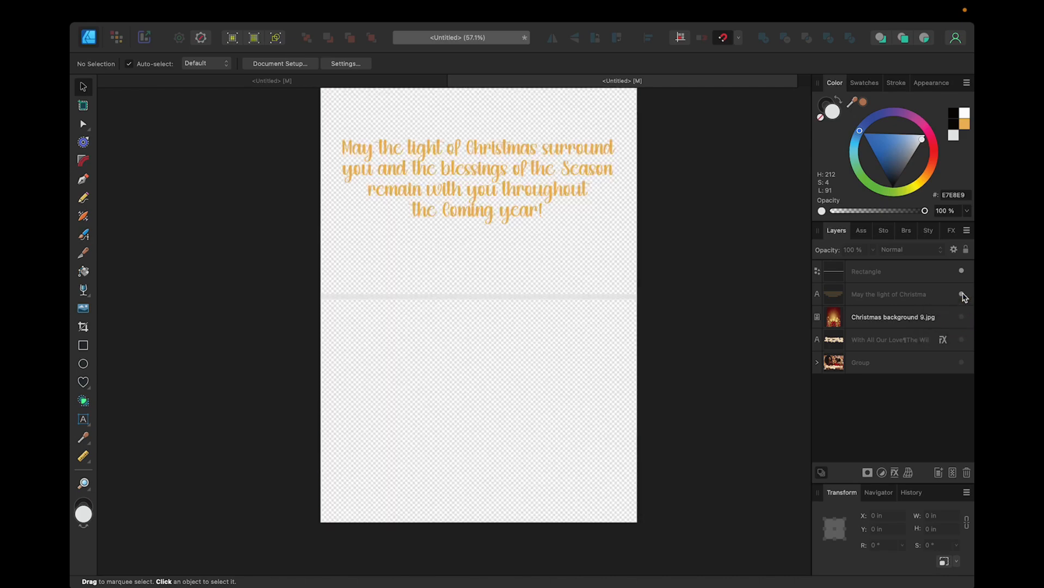
left_click(962, 294)
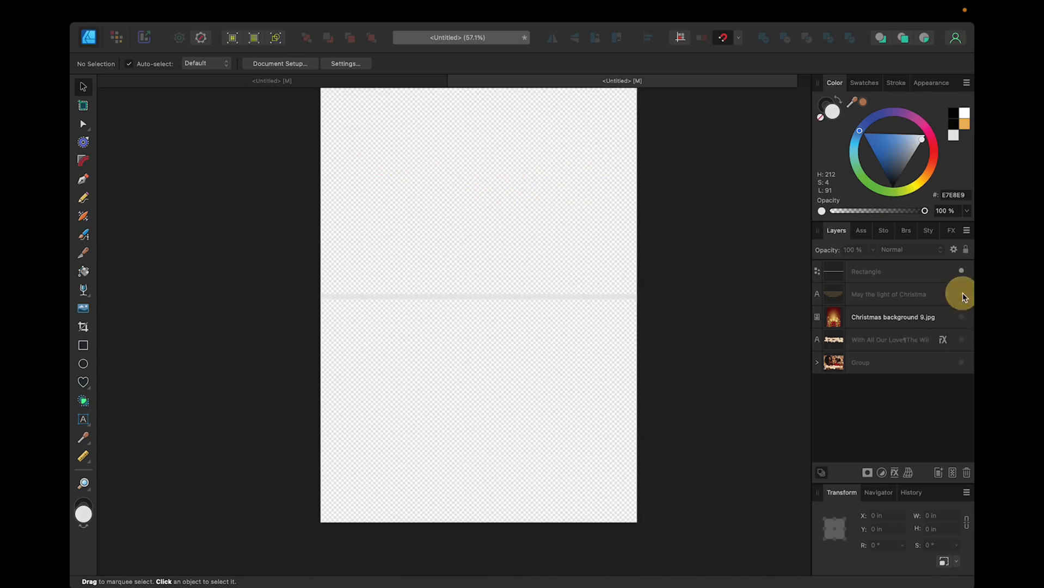
left_click(962, 363)
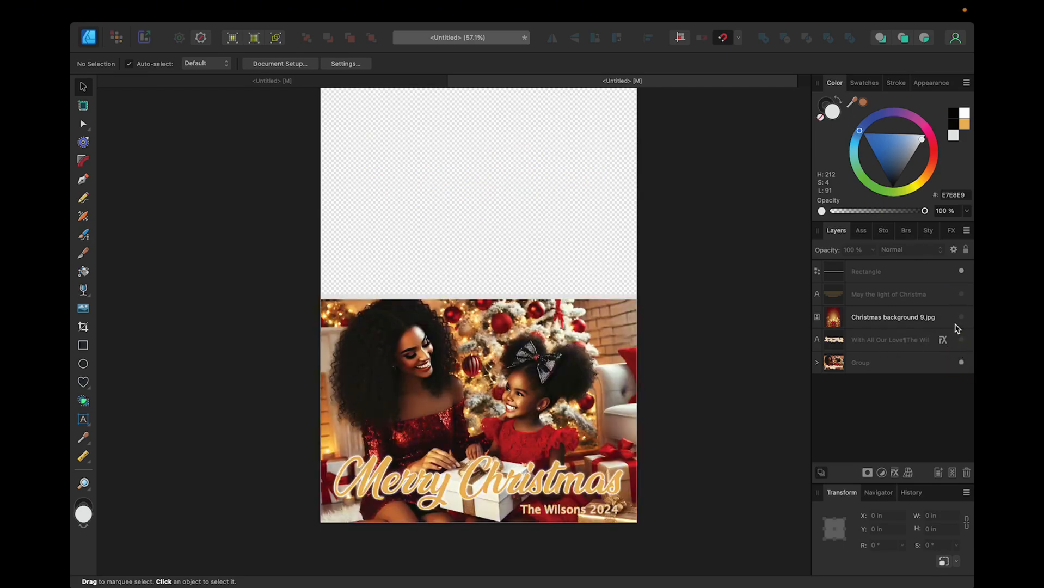
Step: Duplicate the Christmas background 9.jpg layer and make the copy visible
left_click(835, 322)
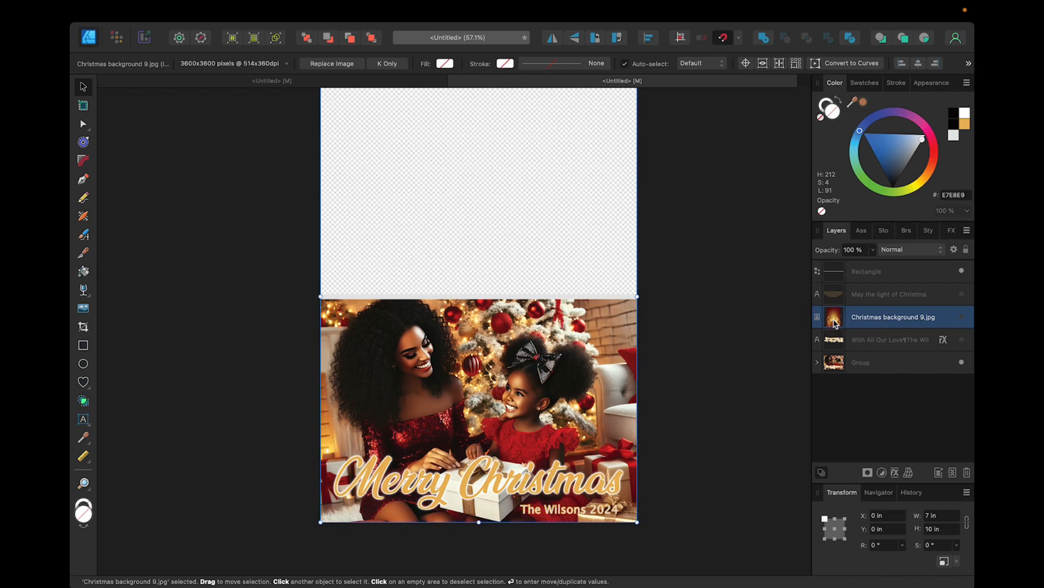
key("super+j")
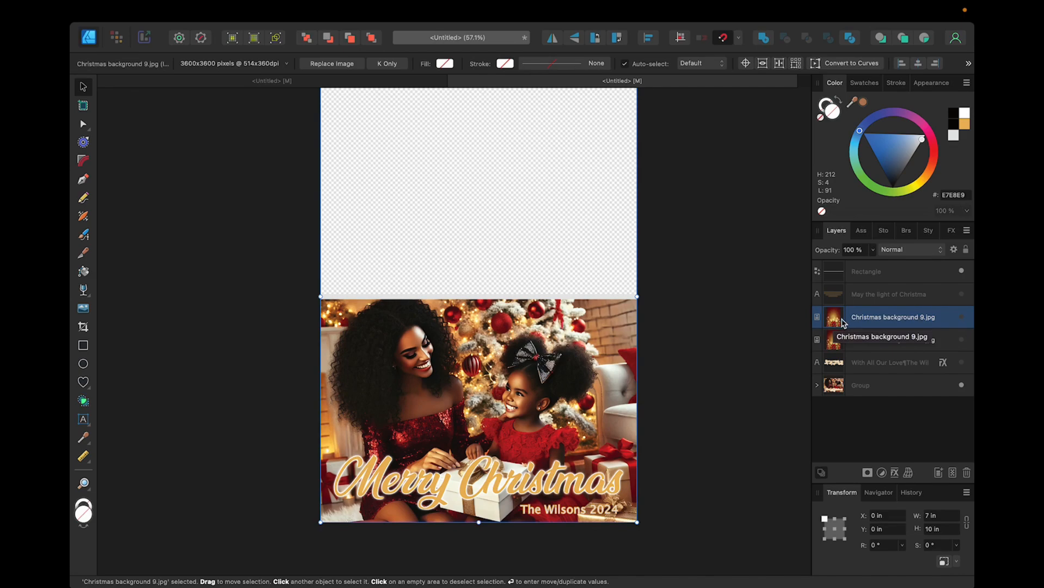
left_click(962, 318)
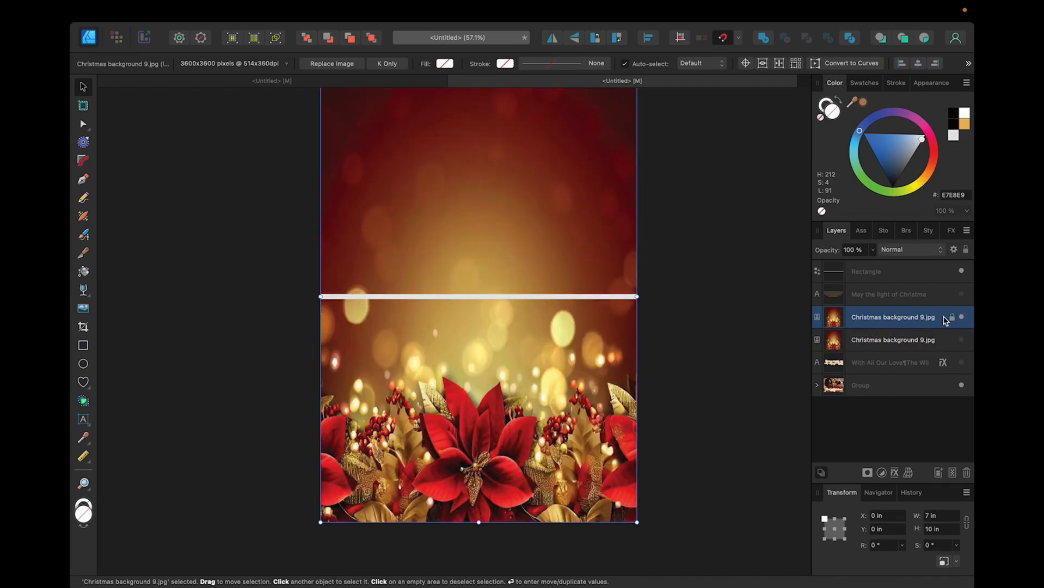
Step: Crop the duplicated background from its lower edge up to the divider so it covers only the upper half, then deselect it
scroll(549, 362, "up", 3)
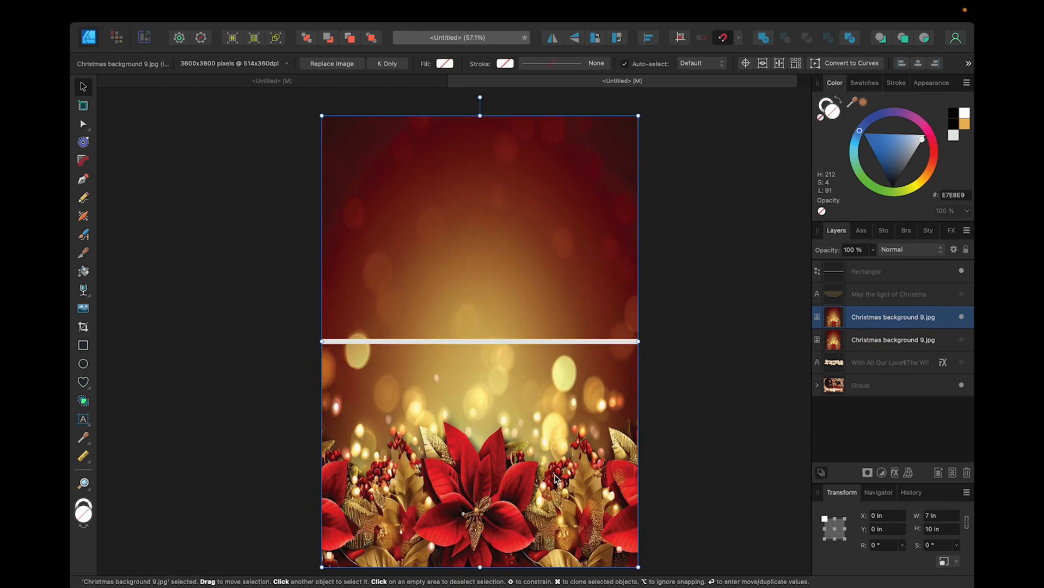
scroll(480, 509, "down", 4)
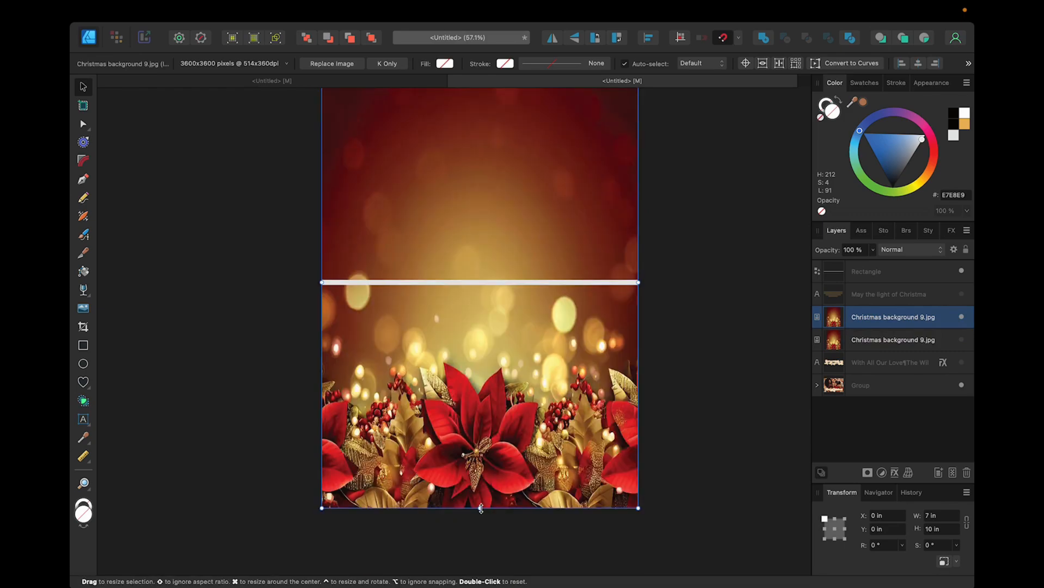
mouse_move(481, 510)
left_mouse_down()
mouse_move(481, 479)
mouse_move(481, 505)
left_mouse_up()
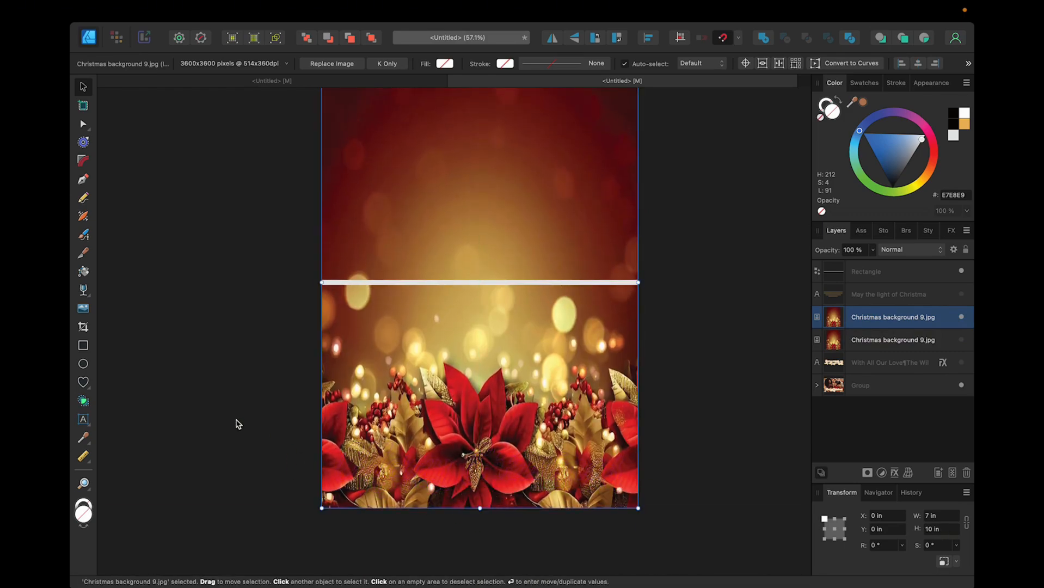
left_click(84, 328)
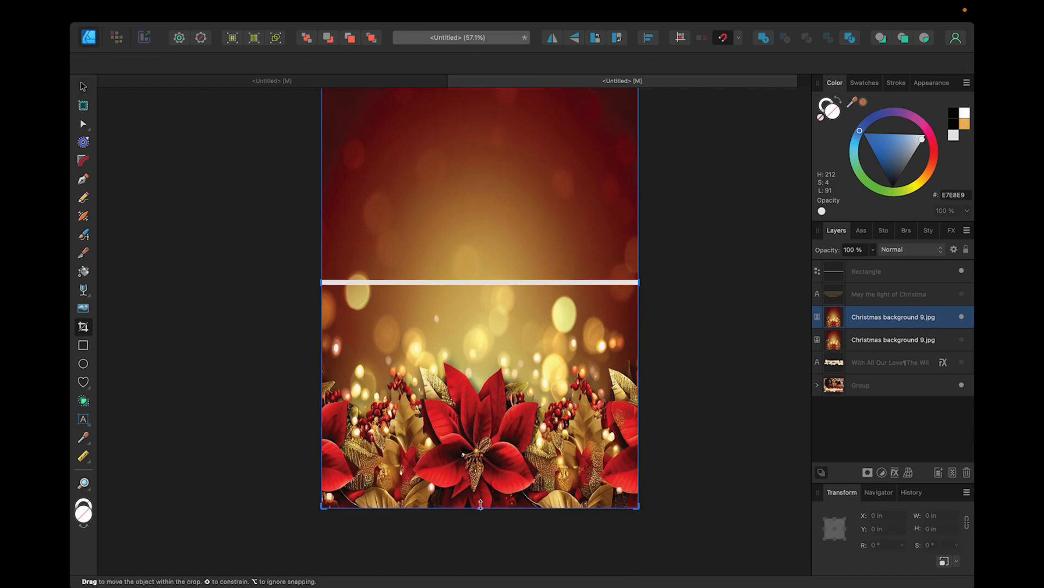
left_click_drag(480, 507, 477, 278)
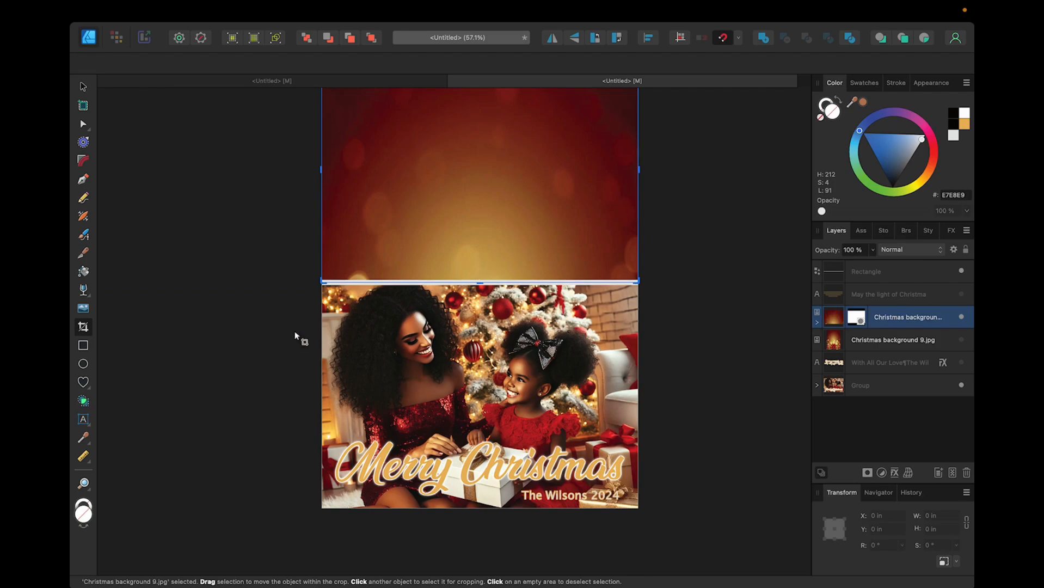
left_click(259, 338)
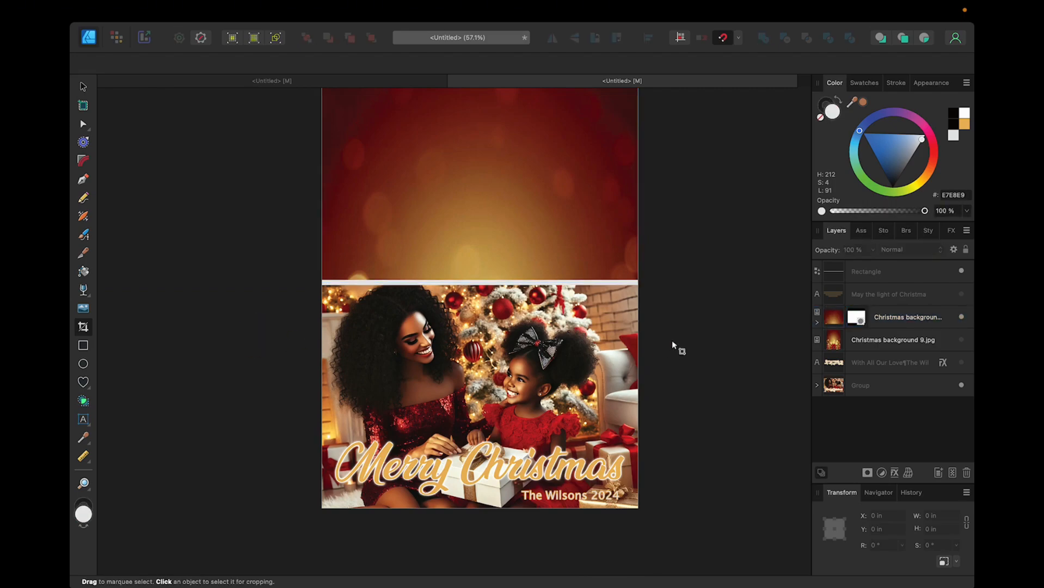
Step: Show the upside-down "With All Our Love" back greeting and move its layer above the cropped background
scroll(672, 342, "up", 3)
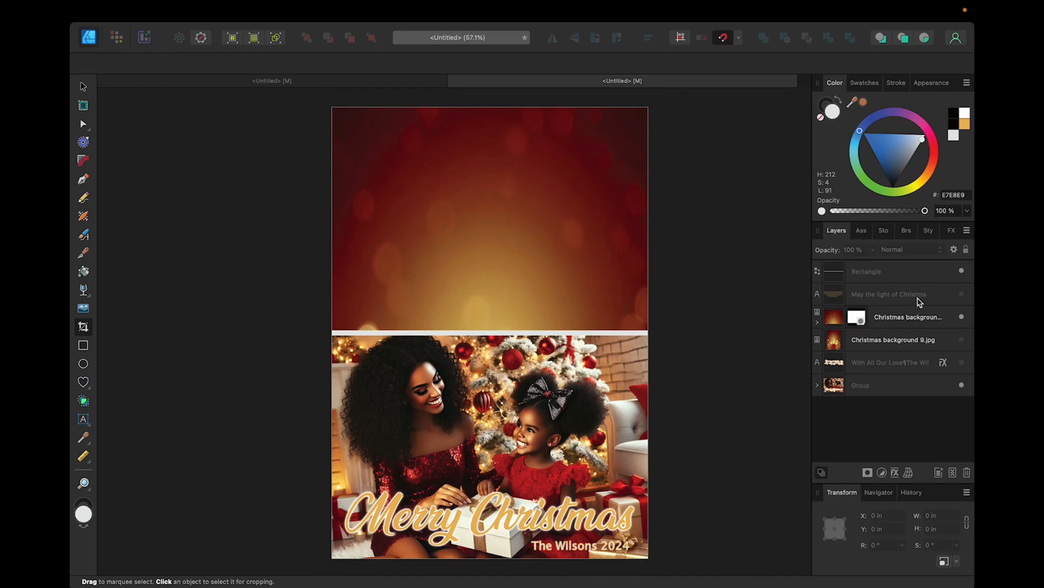
left_click(961, 364)
left_click(962, 318)
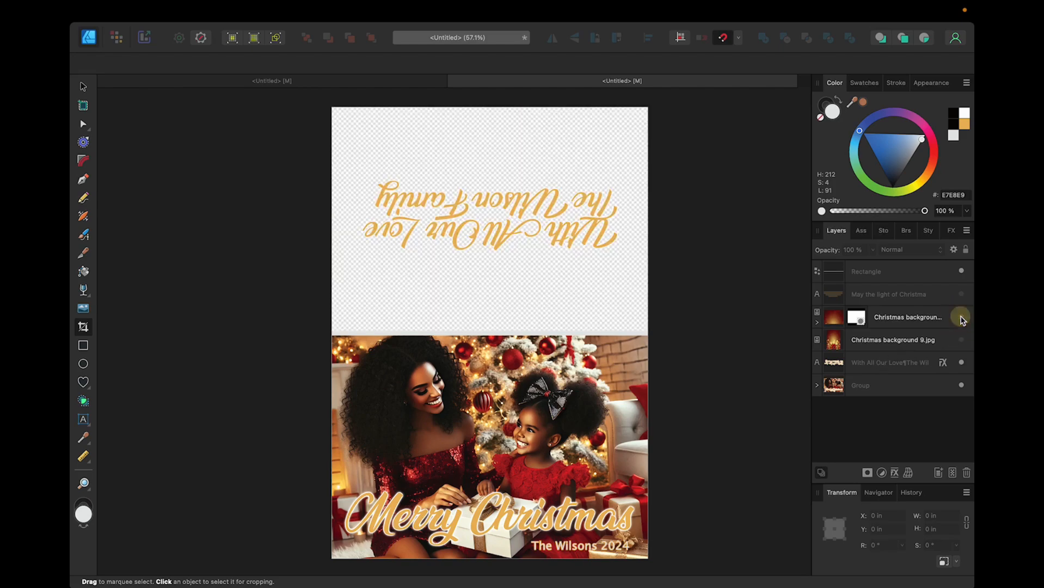
left_click(962, 318)
left_click(868, 363)
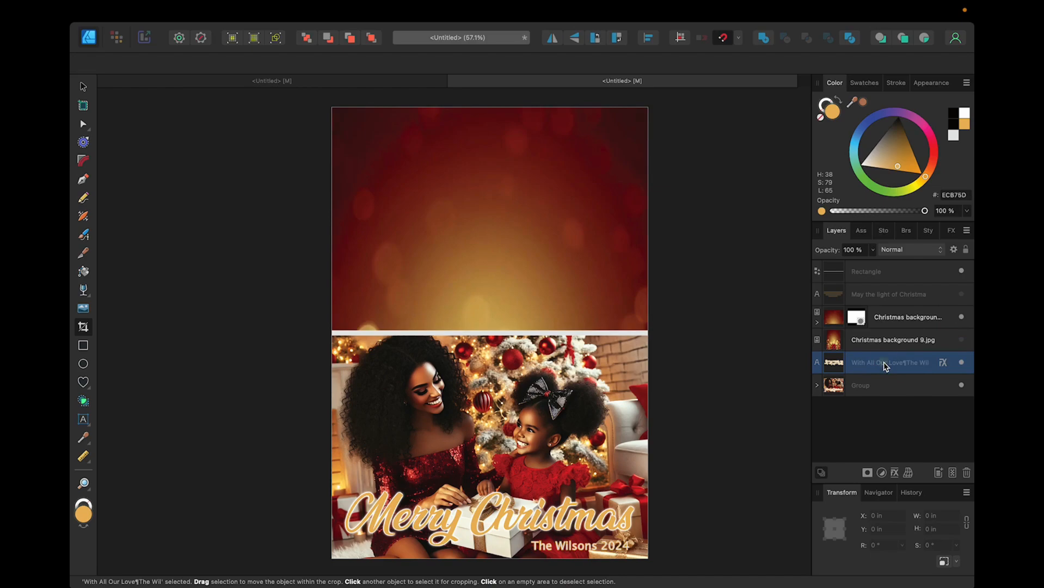
left_click_drag(884, 364, 884, 315)
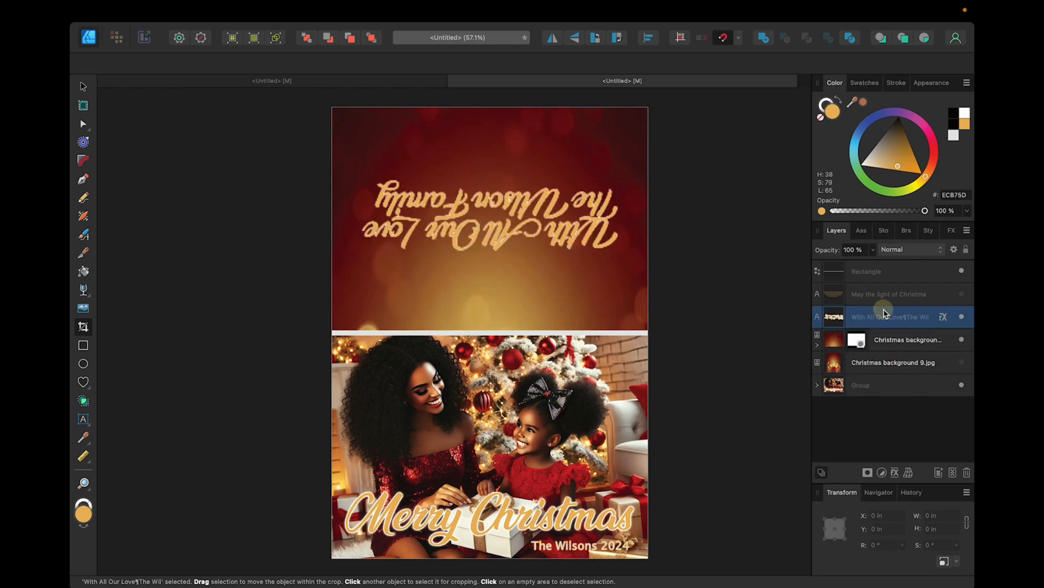
left_click(719, 289)
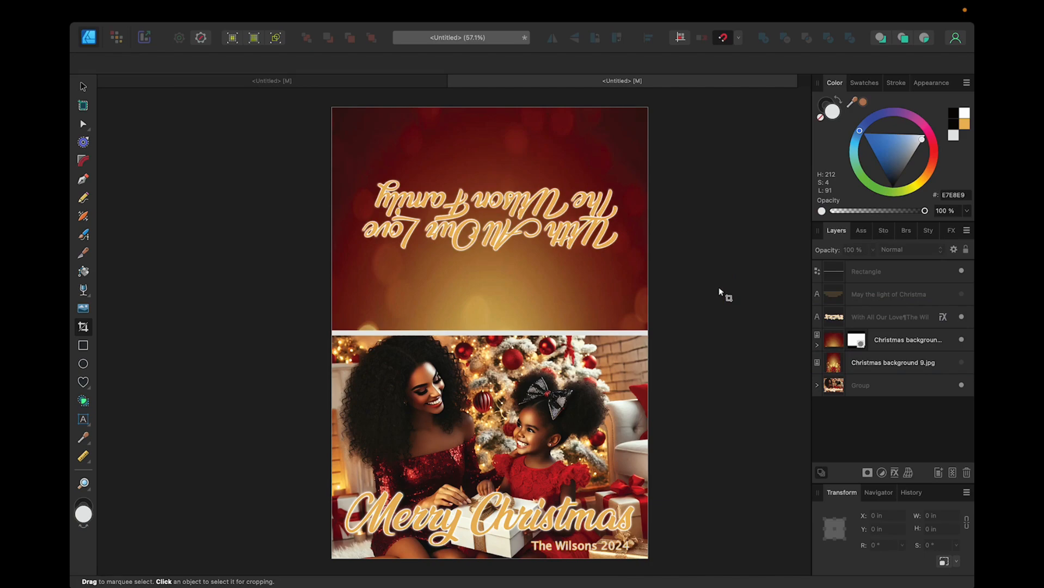
Step: Rotate the back greeting text upright, setting its rotation to exactly 0°, and deselect it
left_click(83, 86)
left_click(482, 224)
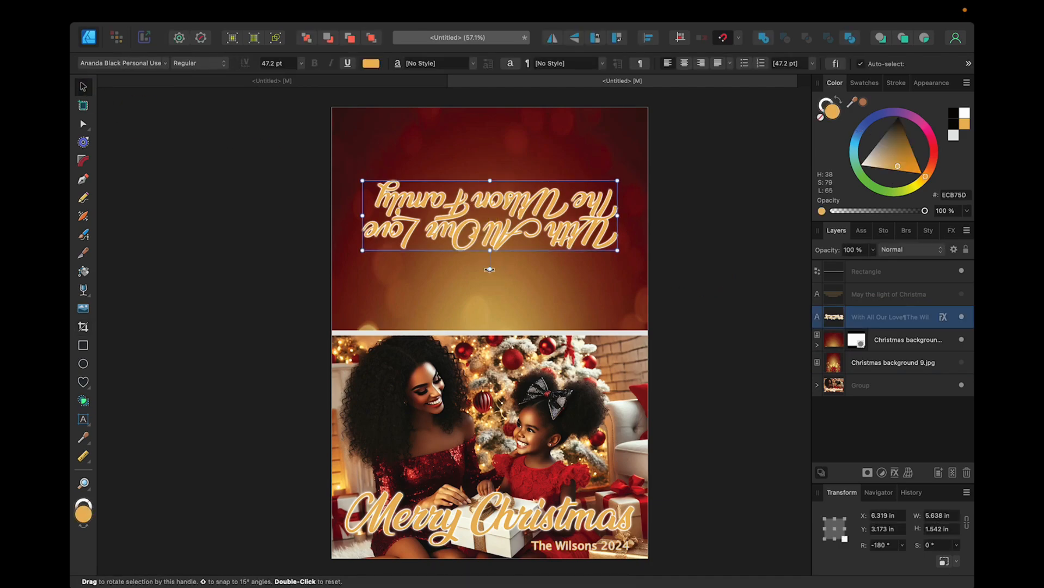
left_click_drag(490, 268, 490, 199)
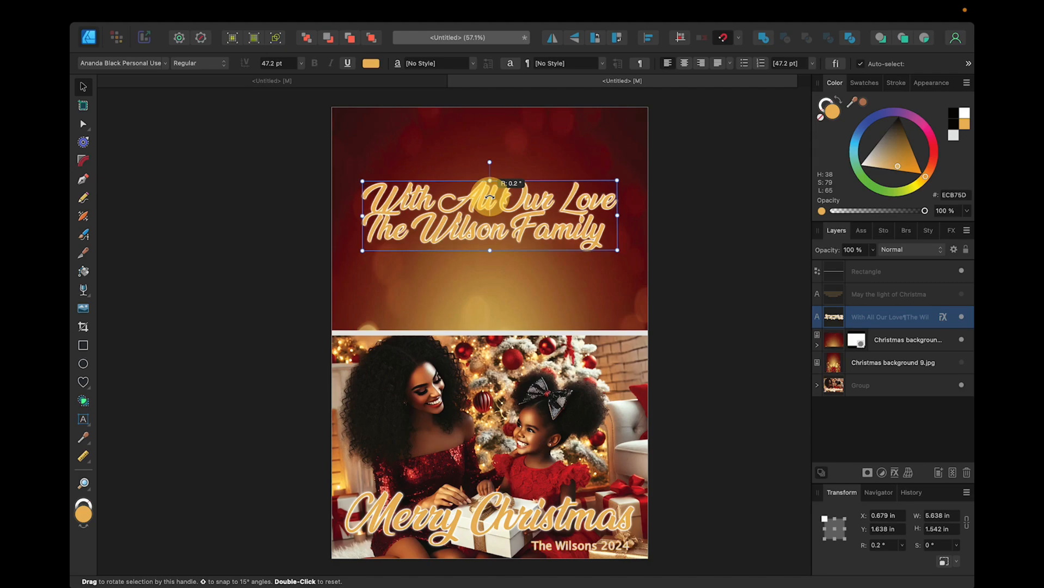
left_click_drag(490, 198, 490, 198)
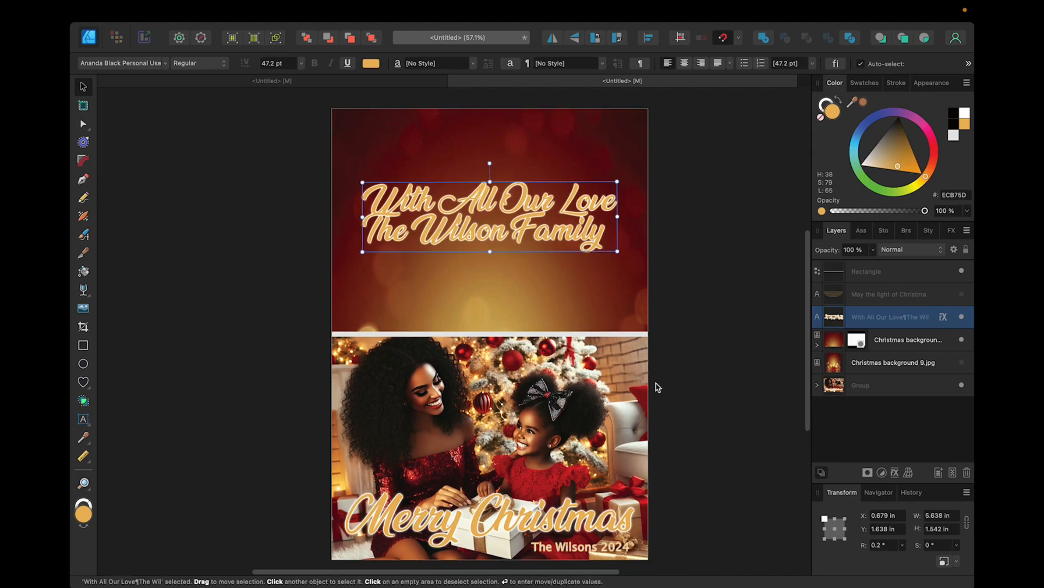
left_click(878, 546)
type("0")
key("Return")
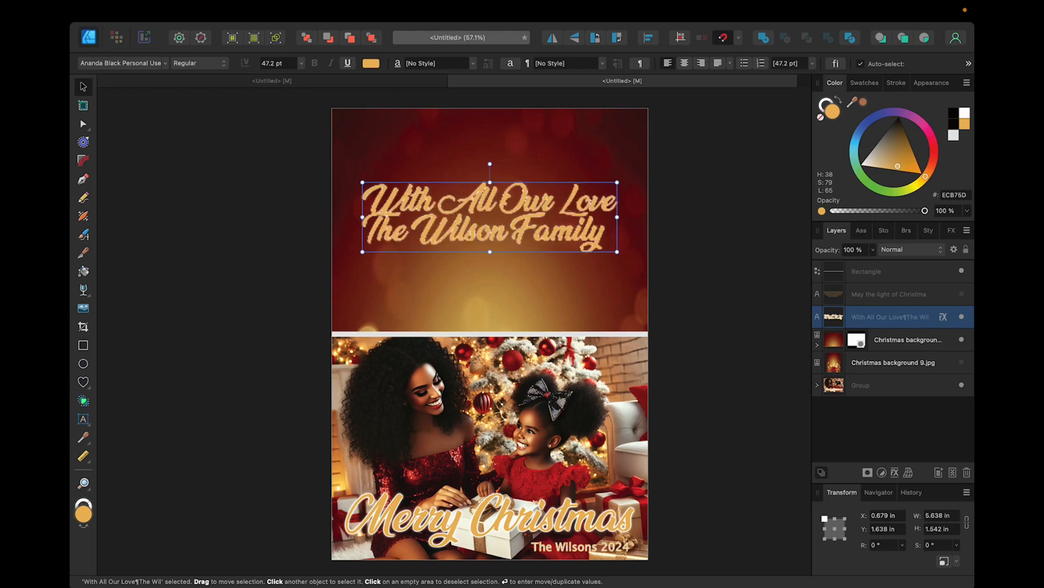
left_click(699, 345)
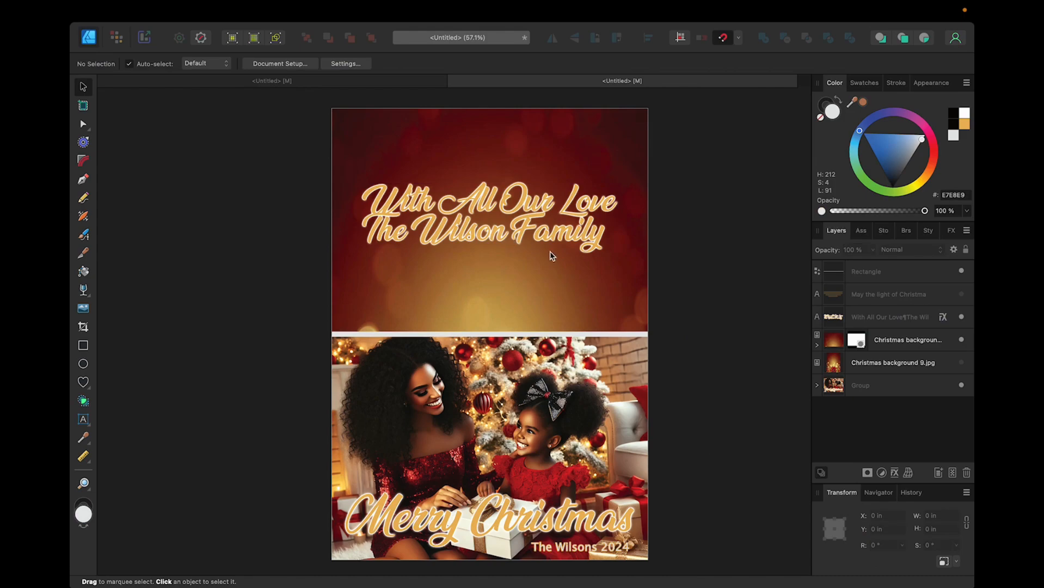
Step: Scale the back greeting text down to about 43.3 pt, 5.175 in wide, and recentre it in the upper half
left_click(516, 234)
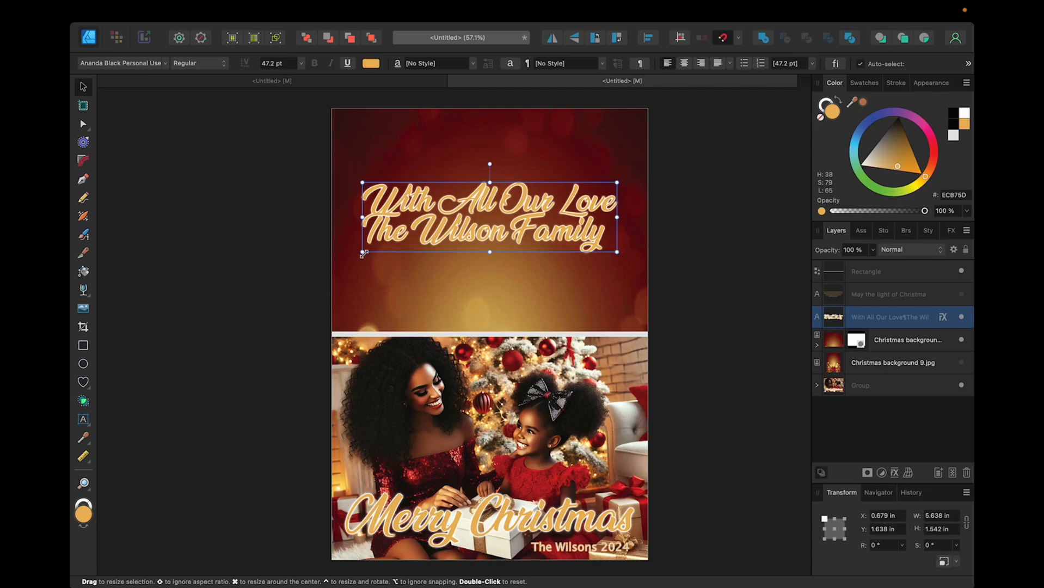
left_click_drag(364, 253, 384, 246)
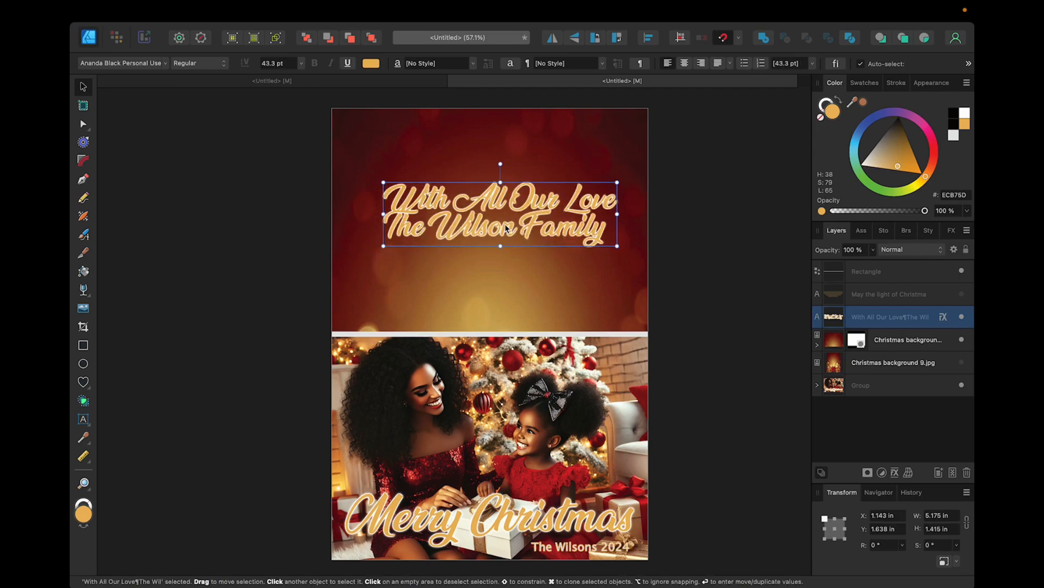
left_click_drag(506, 224, 500, 225)
left_click(728, 272)
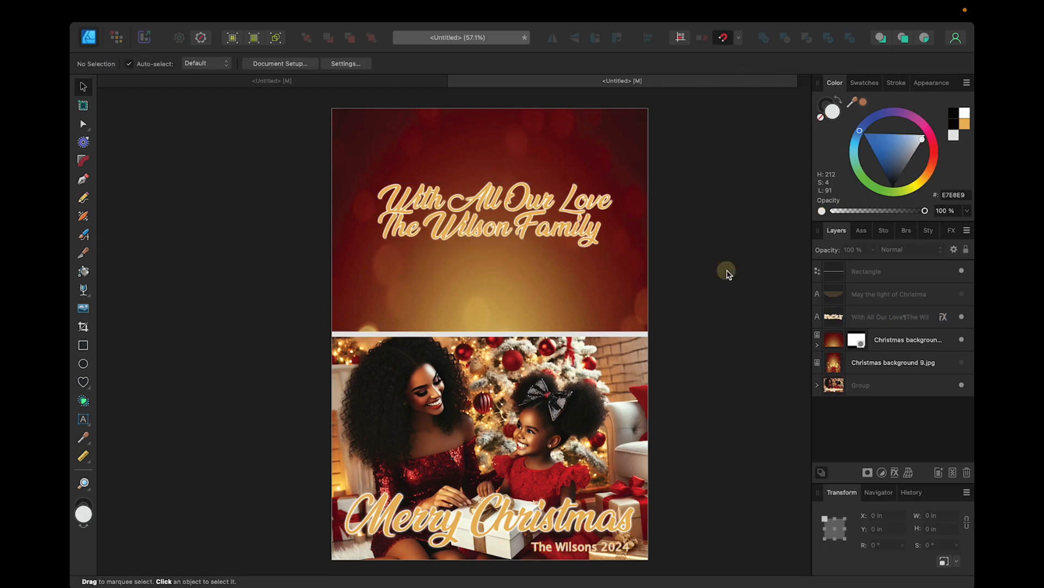
Step: Remove the back greeting text's outline colour and turn off its Outer Glow effect
left_click(544, 214)
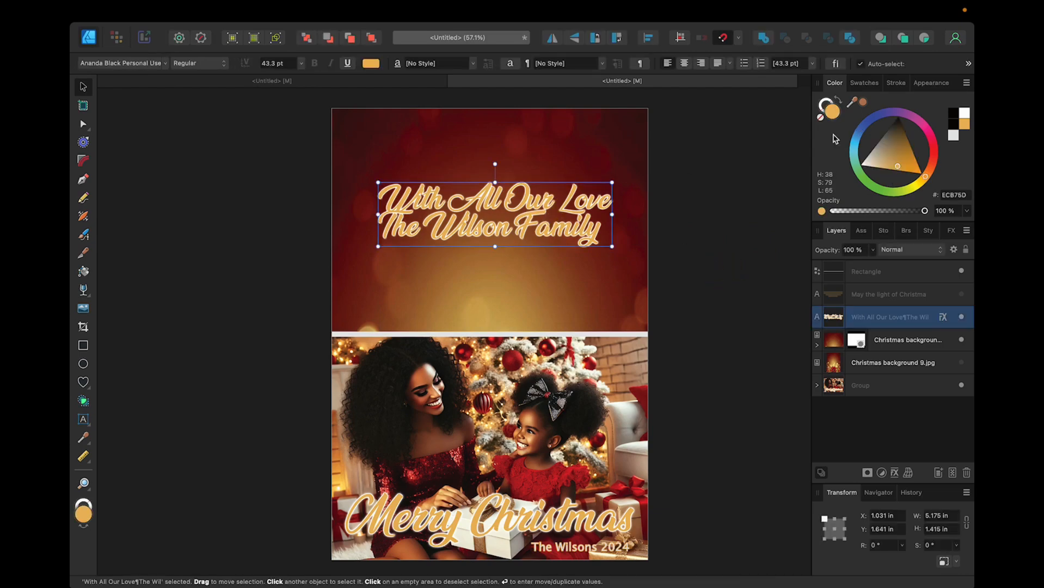
left_click(823, 103)
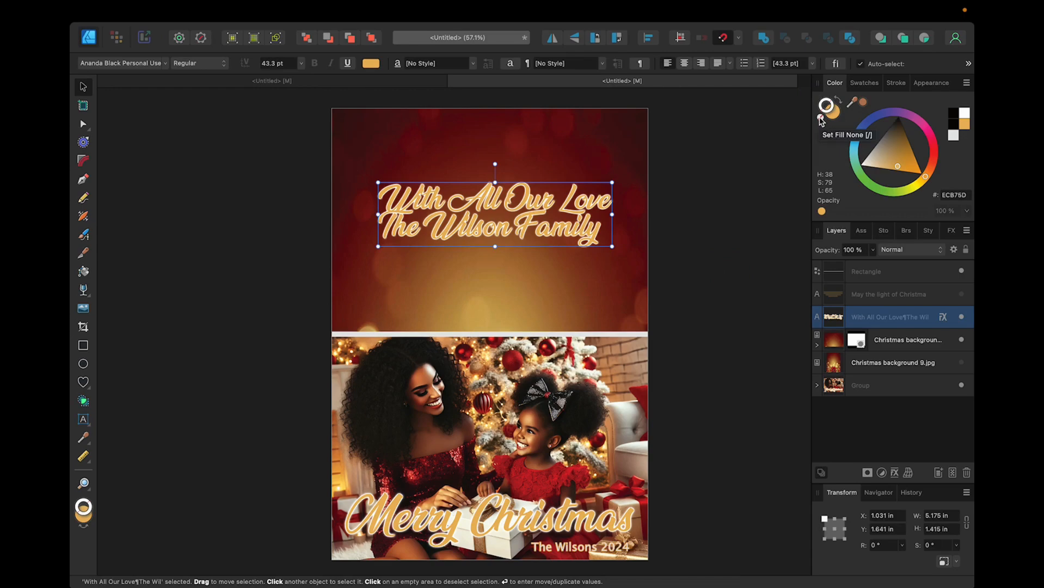
left_click(821, 118)
left_click(944, 318)
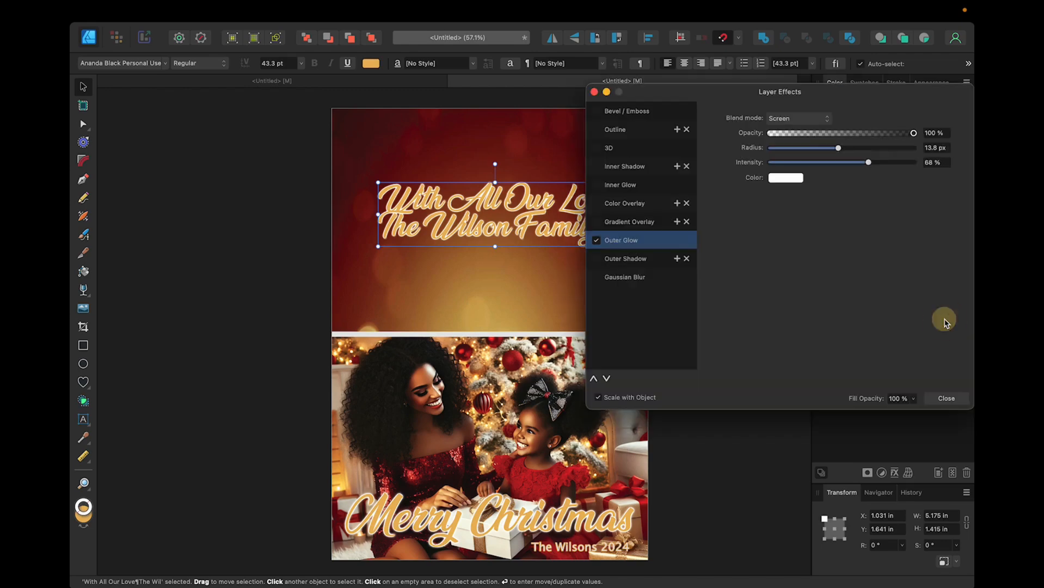
left_click(596, 240)
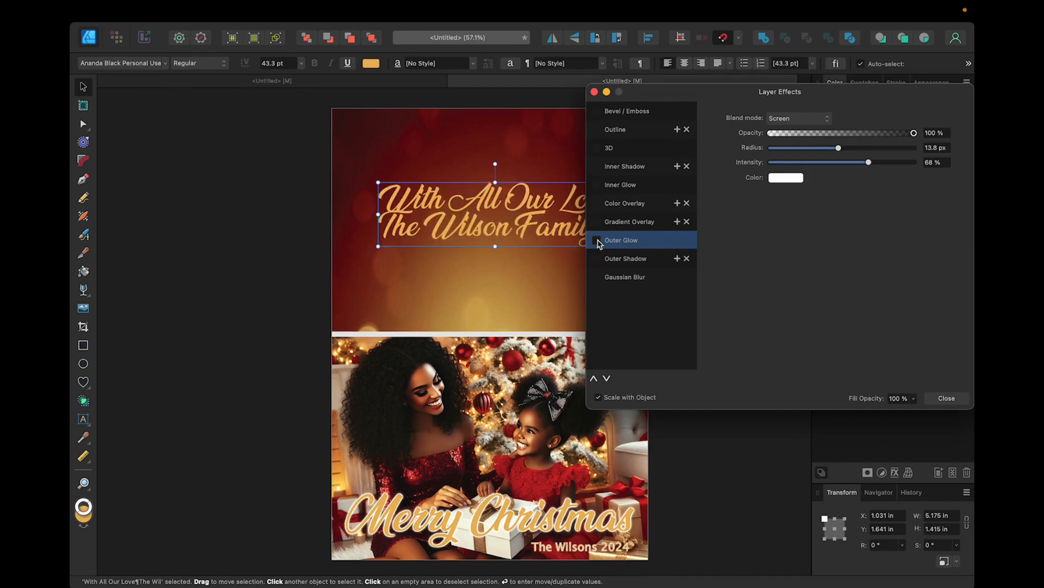
left_click(947, 399)
left_click(780, 257)
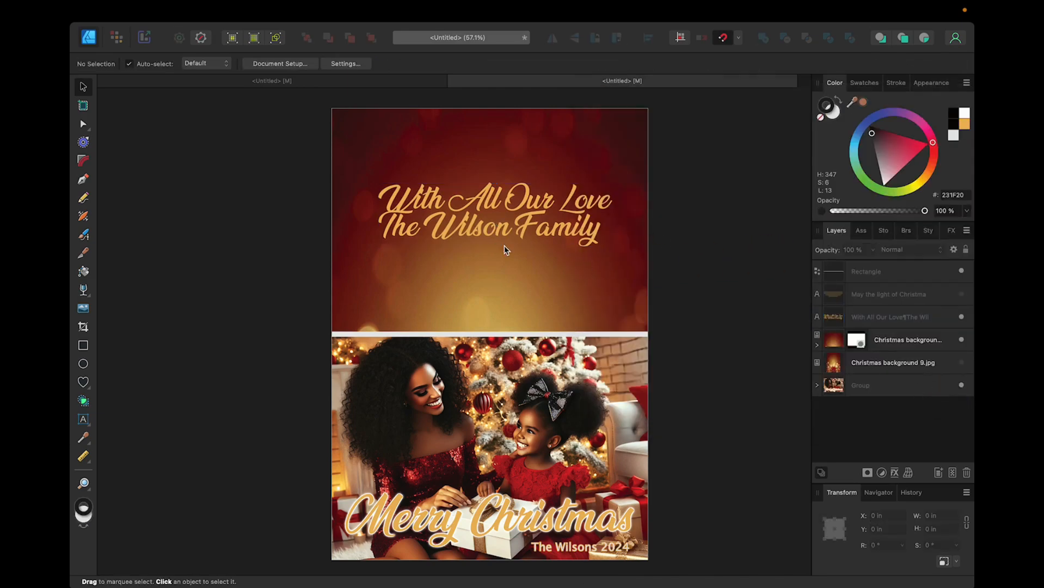
Step: Rotate the back greeting text by 180° and move it back to the centre of the upper half
left_click(507, 224)
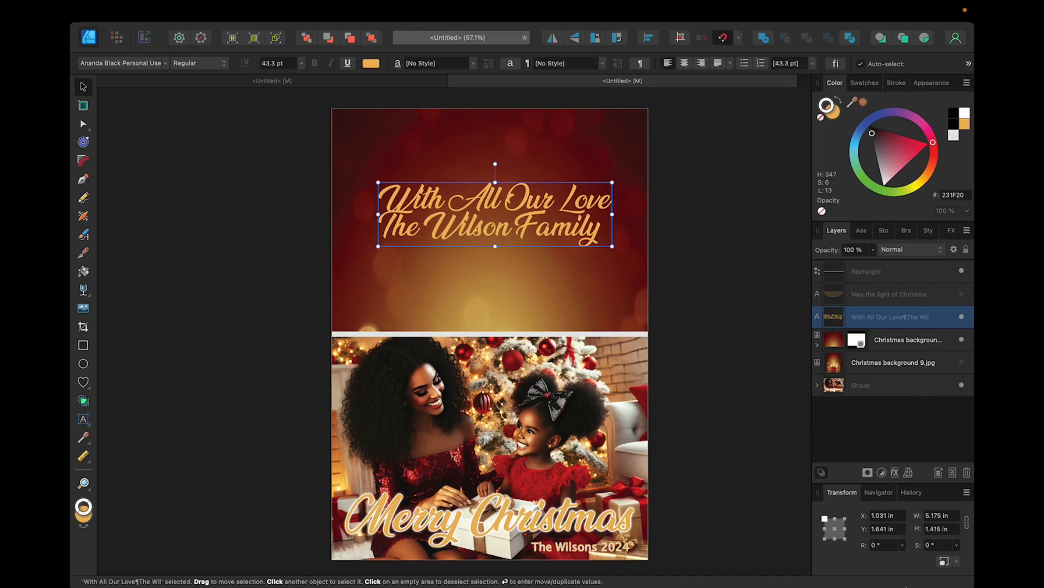
left_click(876, 546)
type("180")
key("Return")
left_click_drag(296, 166, 494, 226)
left_click(700, 272)
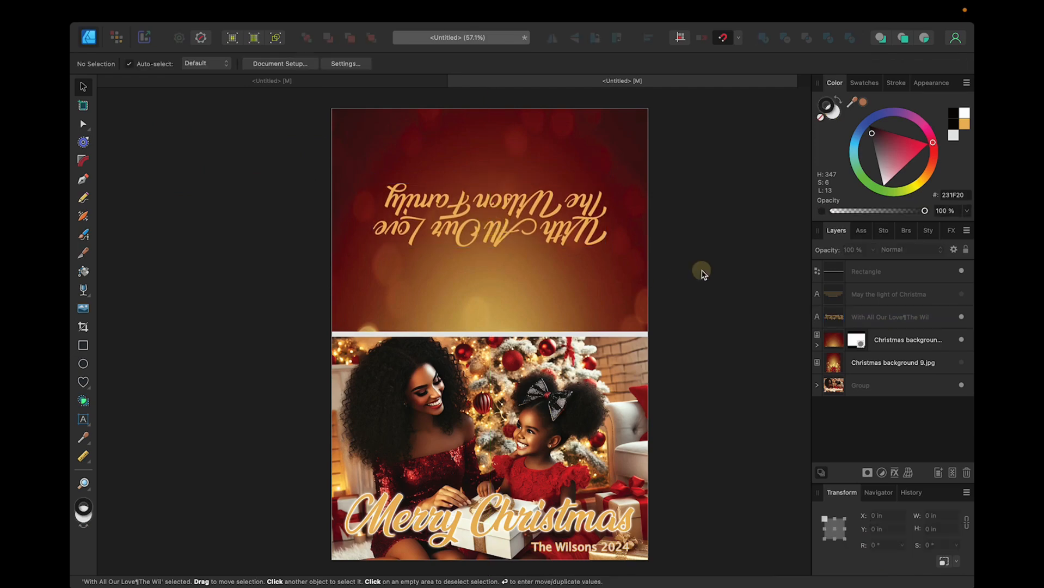
Step: Delete the divider rectangle between the back panel and the cover photo
scroll(613, 330, "down", 3)
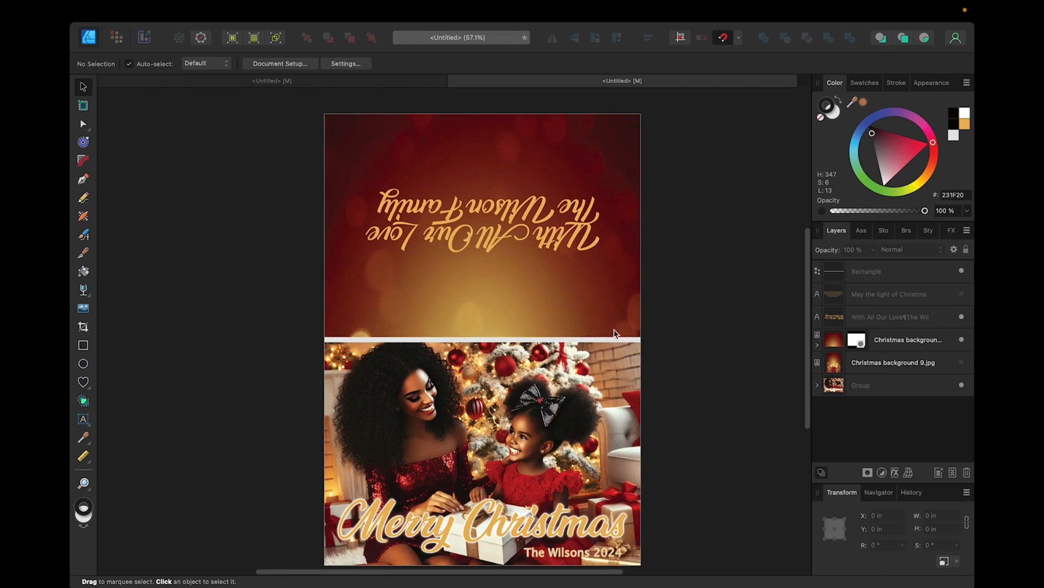
left_click(614, 309)
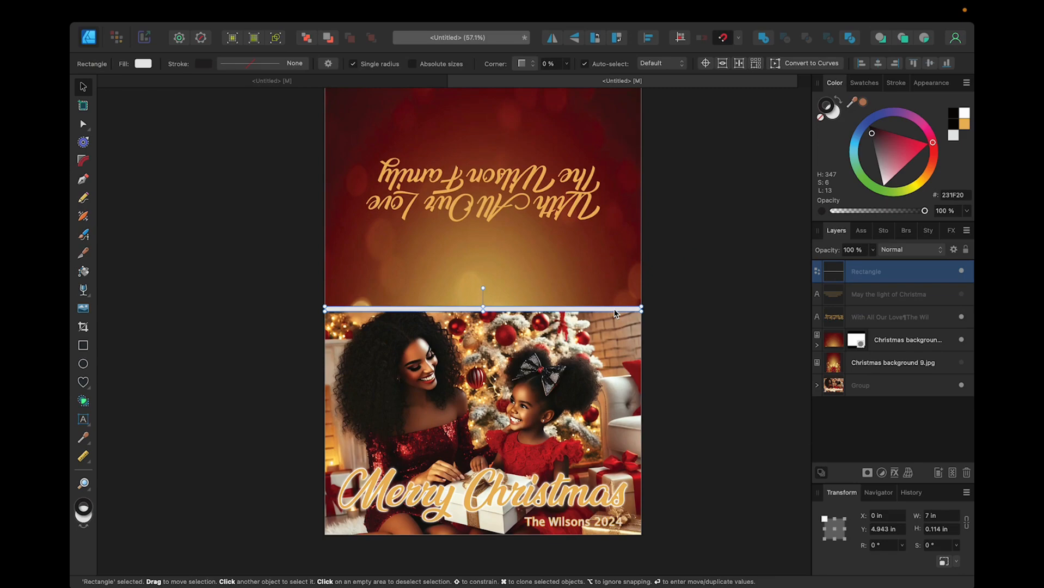
key("Delete")
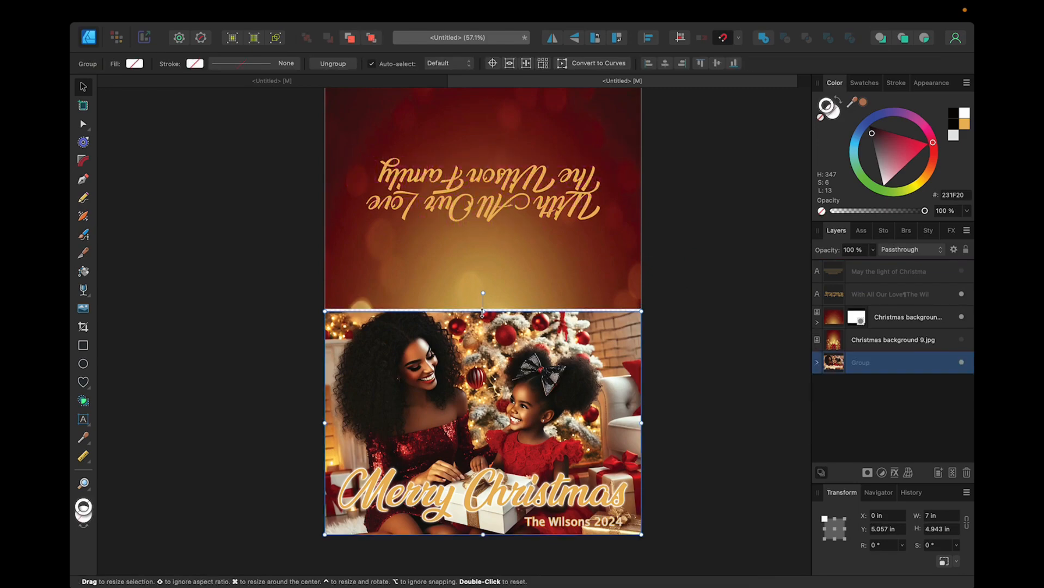
Step: Stretch the cover photo group up to the back panel's edge, making it 5 in high, and deselect it
left_click_drag(483, 312, 483, 308)
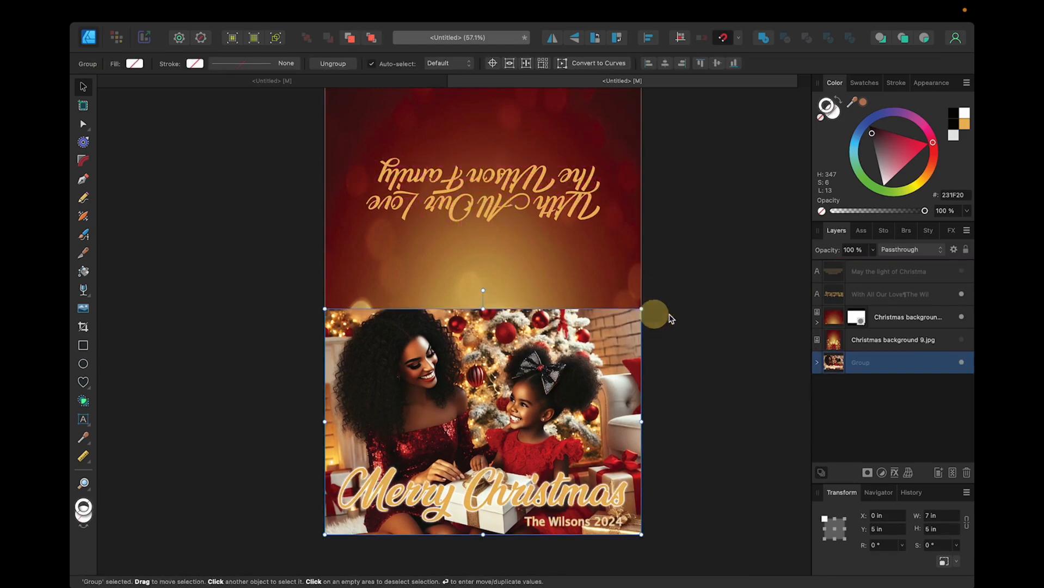
left_click(699, 306)
scroll(698, 340, "up", 2)
scroll(699, 341, "left", 1)
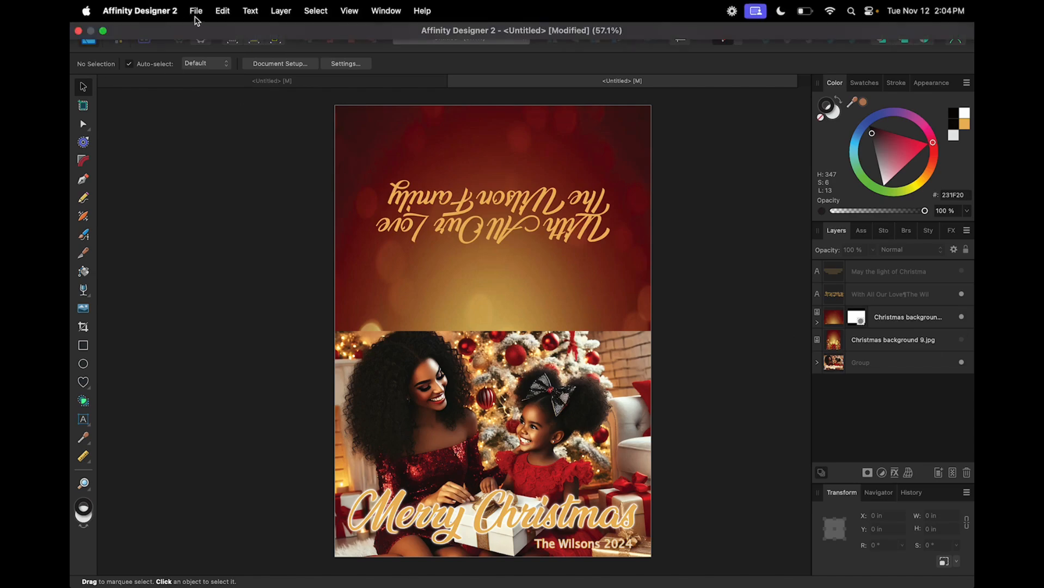
left_click(196, 11)
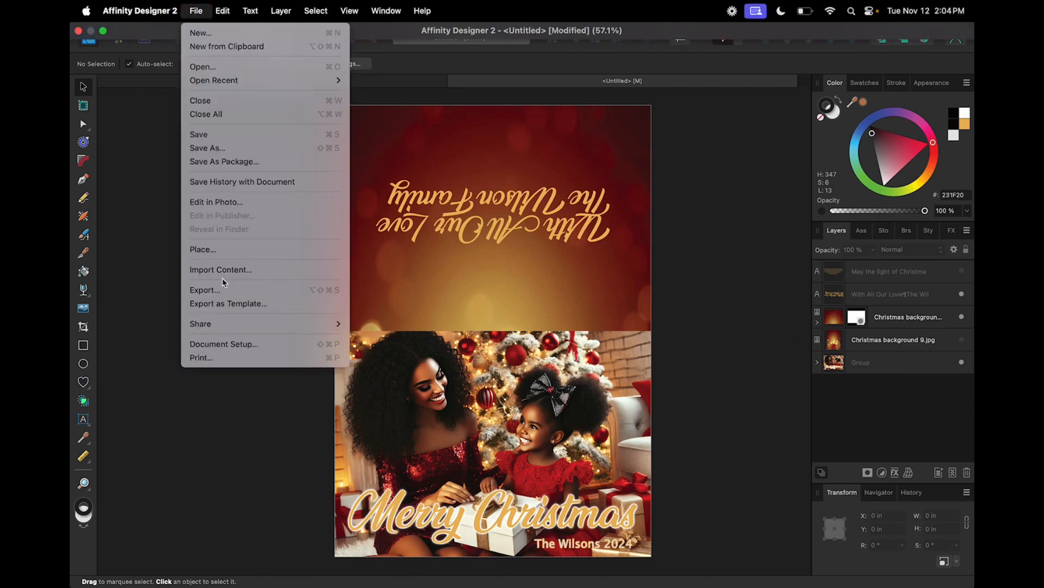
left_click(699, 200)
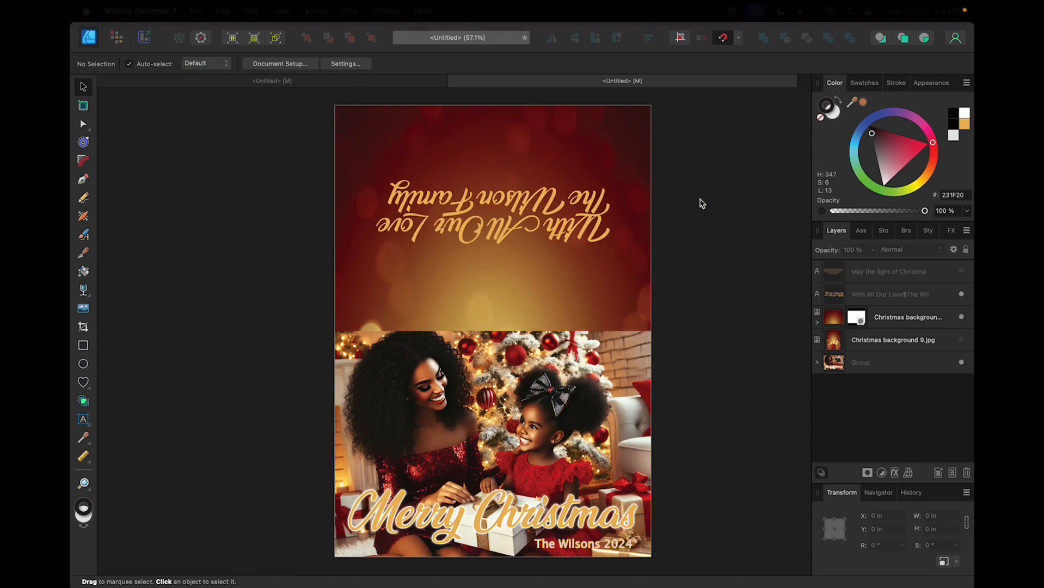
Step: Hide the cover photo group, the upside-down back greeting and the masked back panel background
left_click(962, 362)
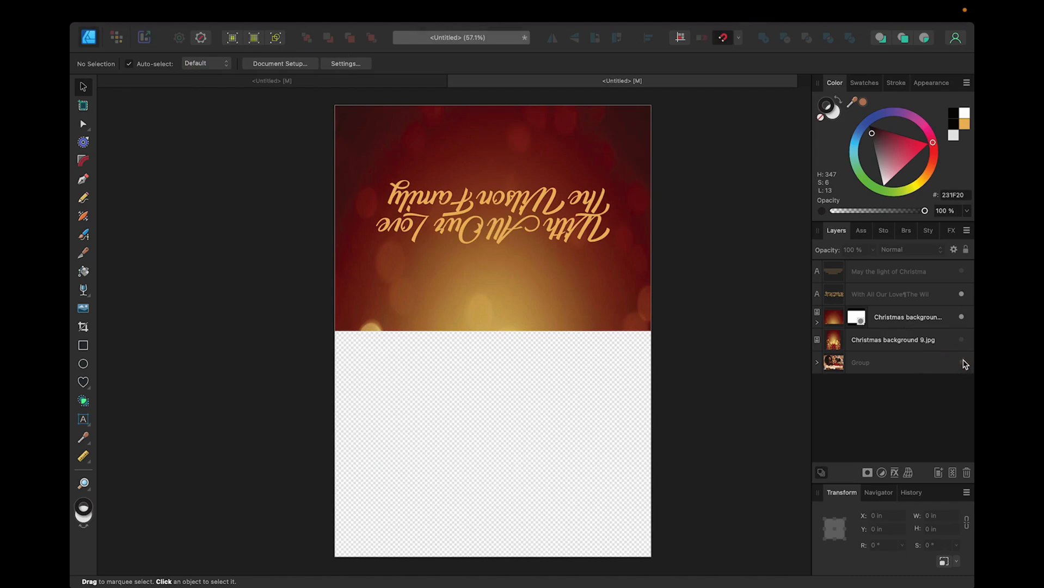
left_click(961, 295)
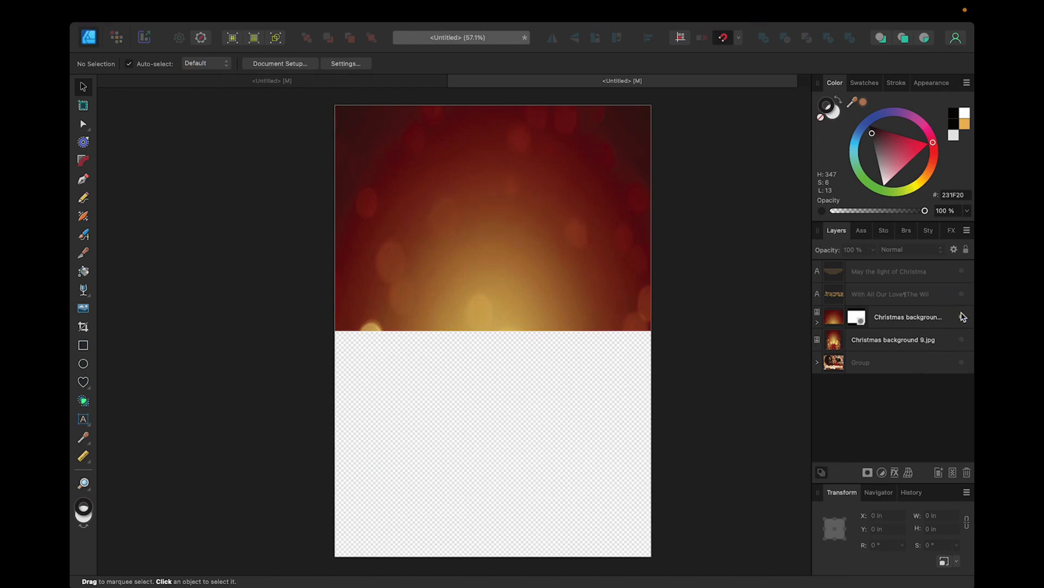
left_click(962, 317)
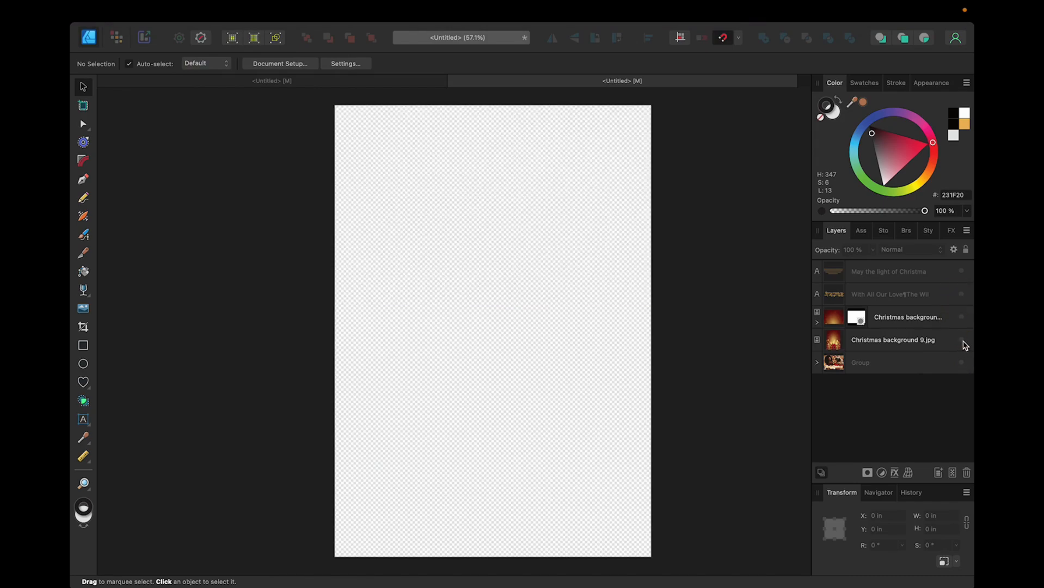
Step: Show the inside of the card: the full Christmas background 9.jpg and the "May the light of Christmas" greeting text
left_click(961, 341)
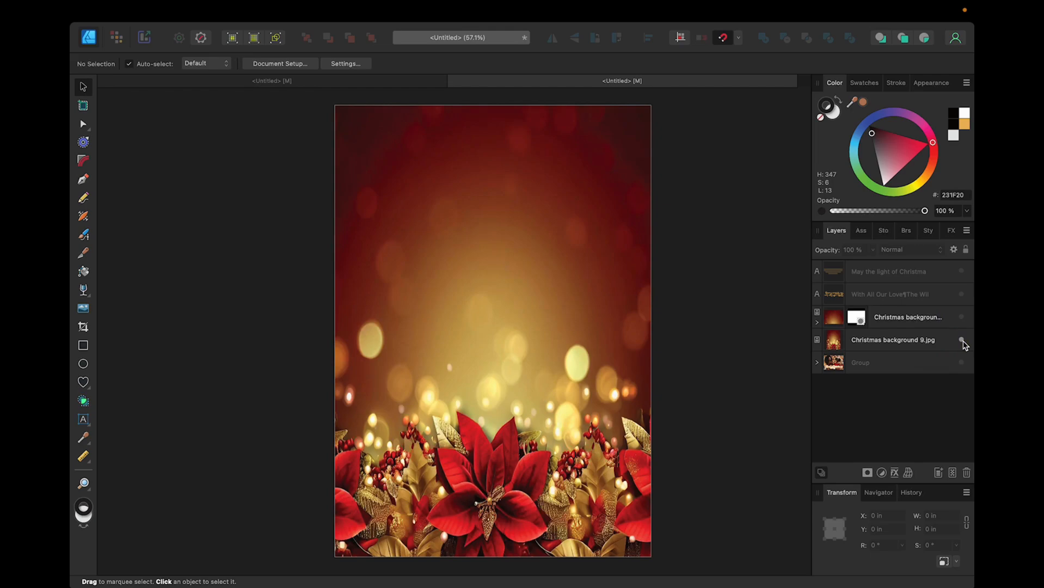
left_click(961, 295)
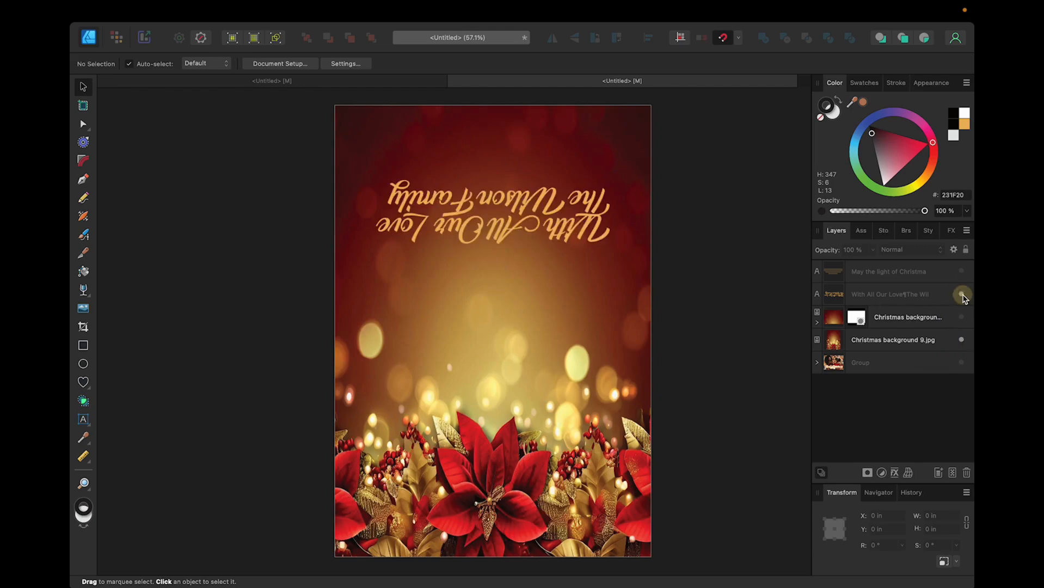
left_click(962, 295)
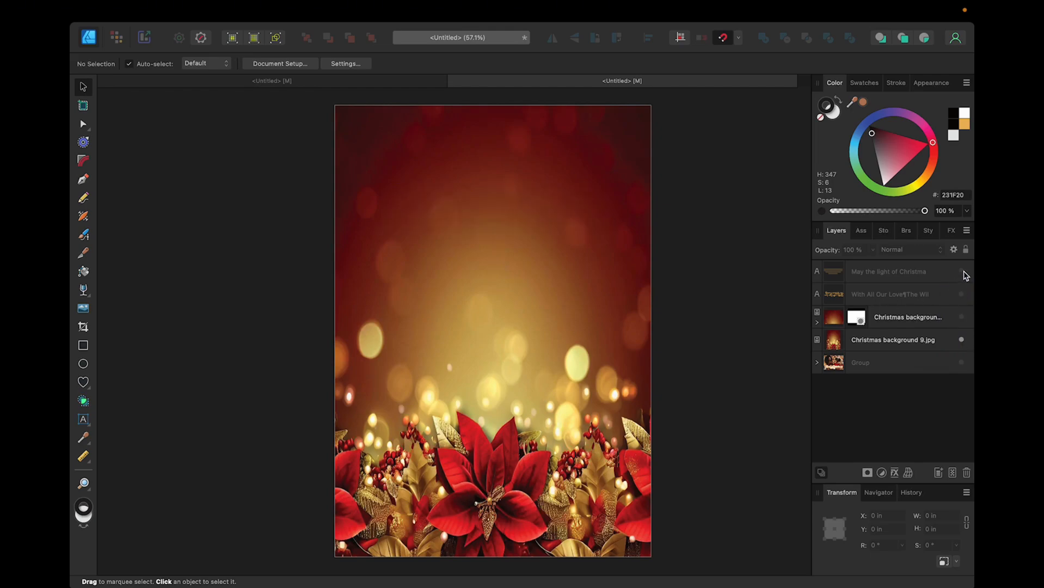
left_click(961, 271)
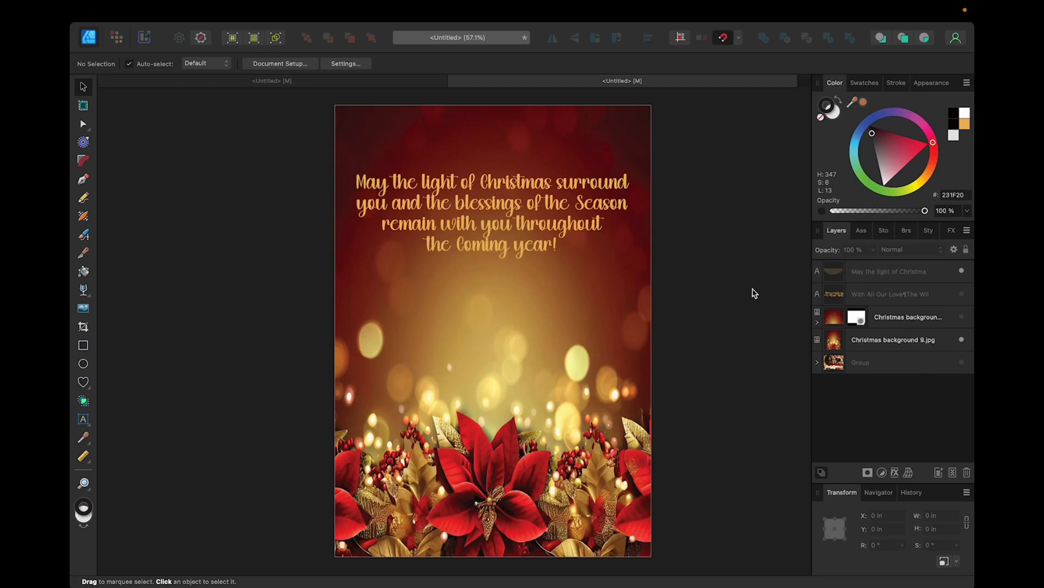